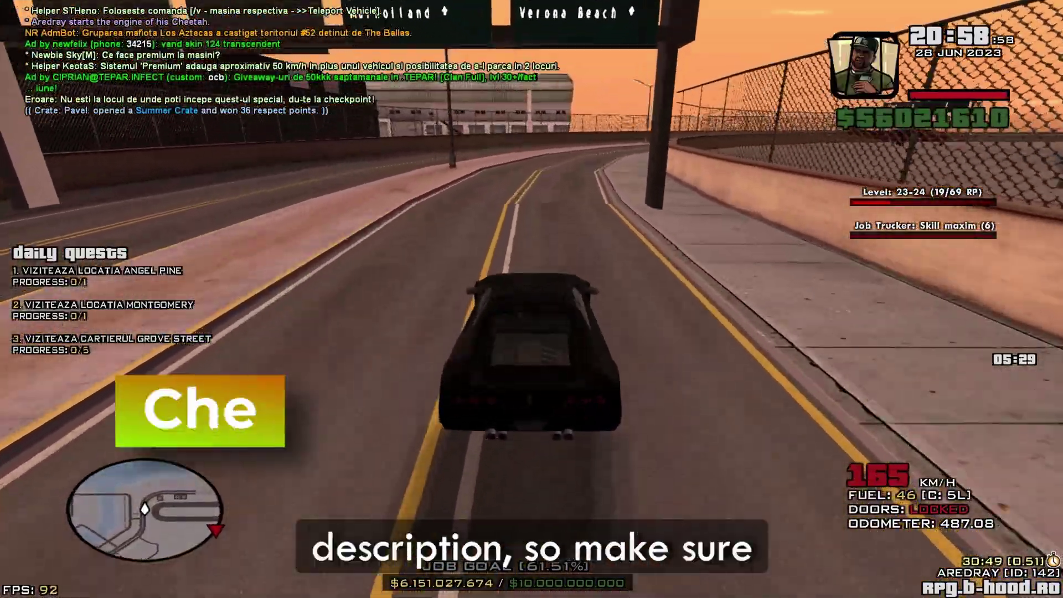
# - In Discord's User Settings, show the BetterDiscord Plugins page and open its empty plugins folder
pyautogui.press('w')
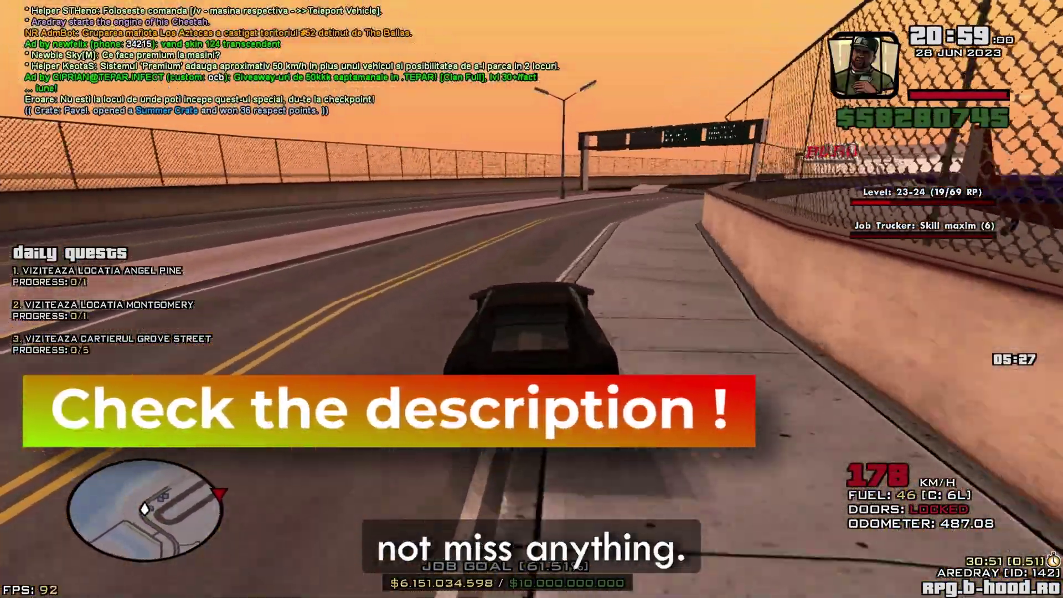
pyautogui.press('a')
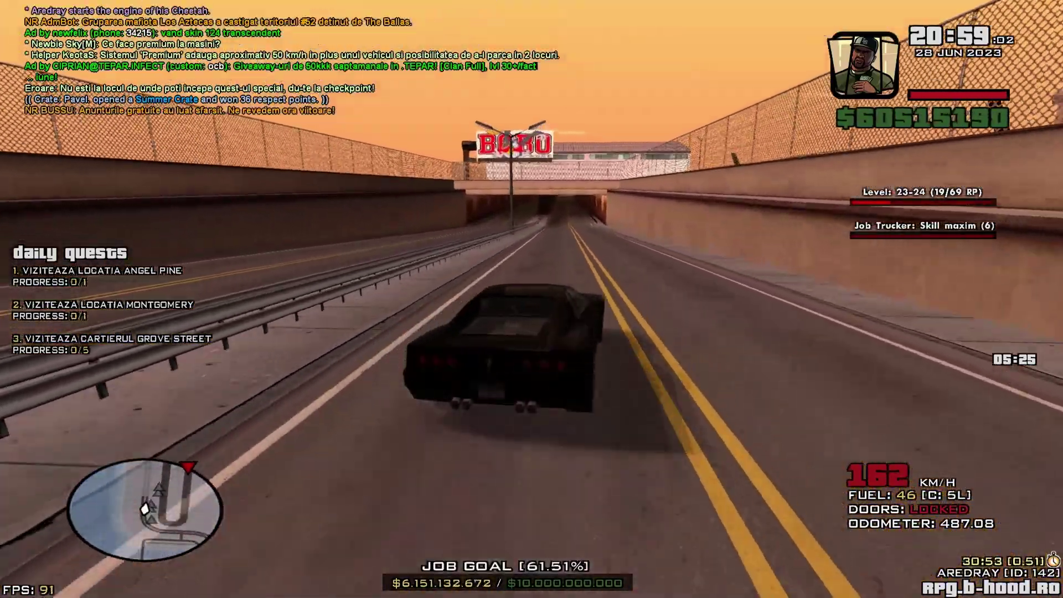
pyautogui.press('w')
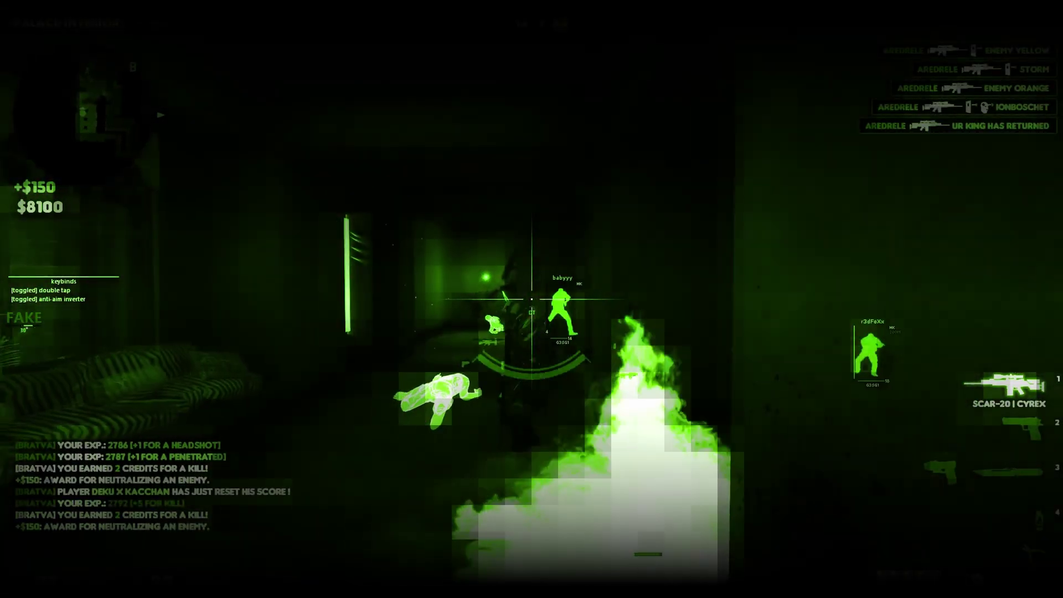
pyautogui.click(531, 298)
pyautogui.click(531, 299)
pyautogui.press('x')
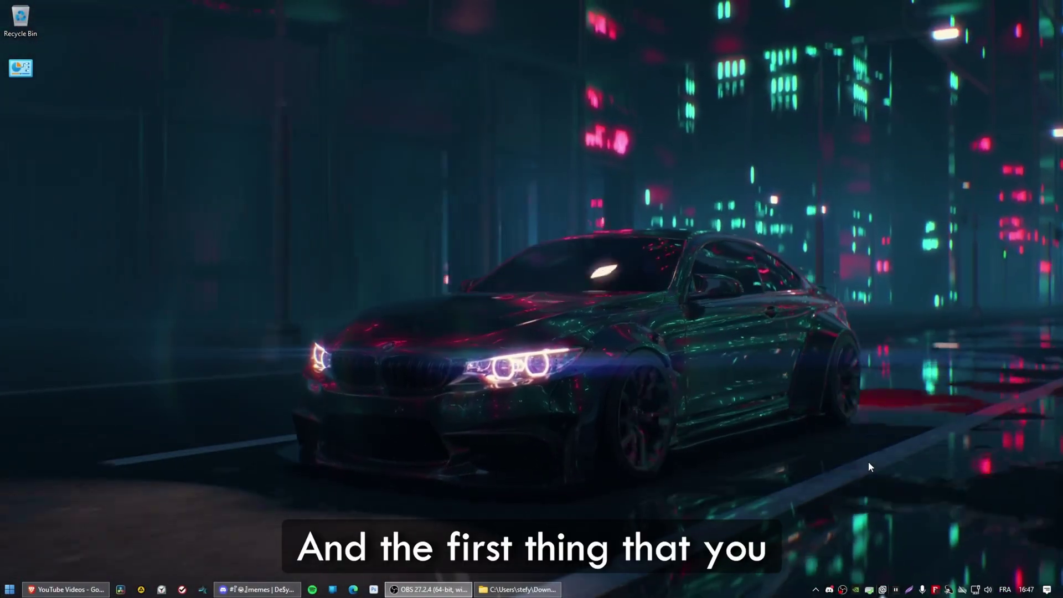
pyautogui.click(271, 592)
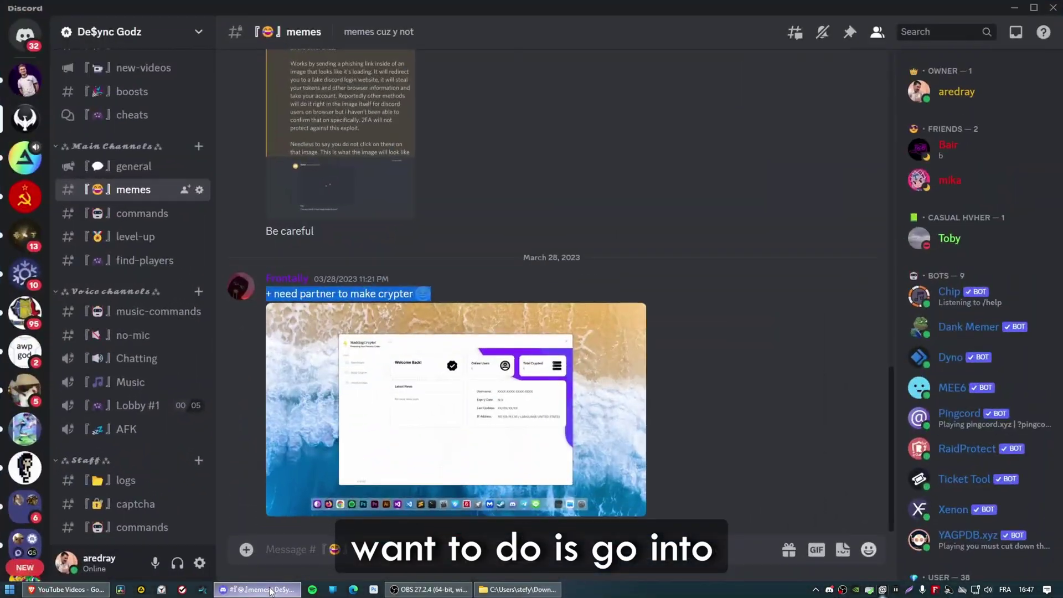
pyautogui.click(201, 562)
pyautogui.scroll(-7, 230, 474)
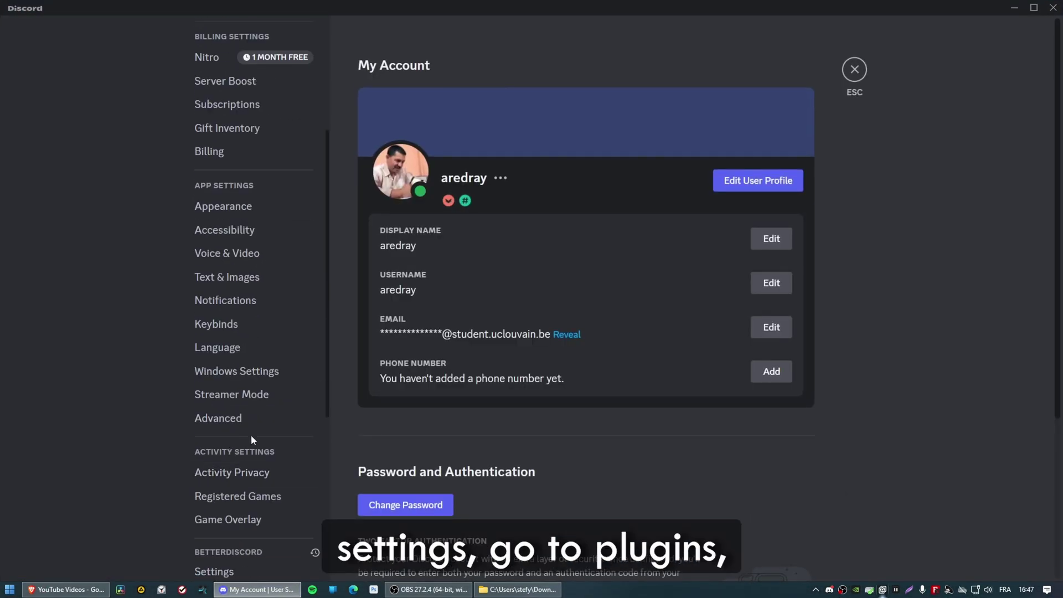
pyautogui.click(237, 485)
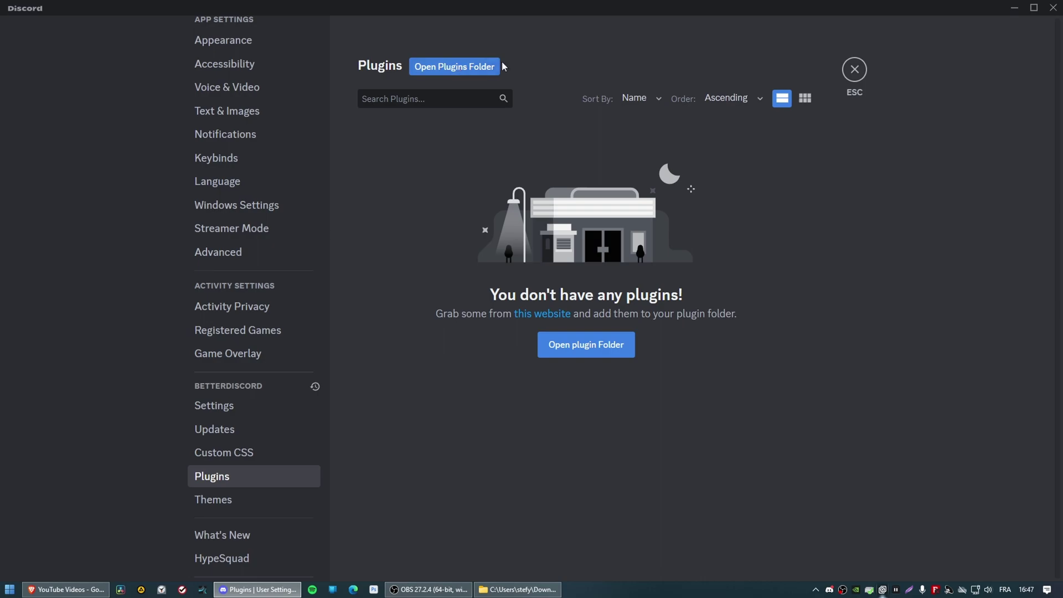
pyautogui.click(470, 67)
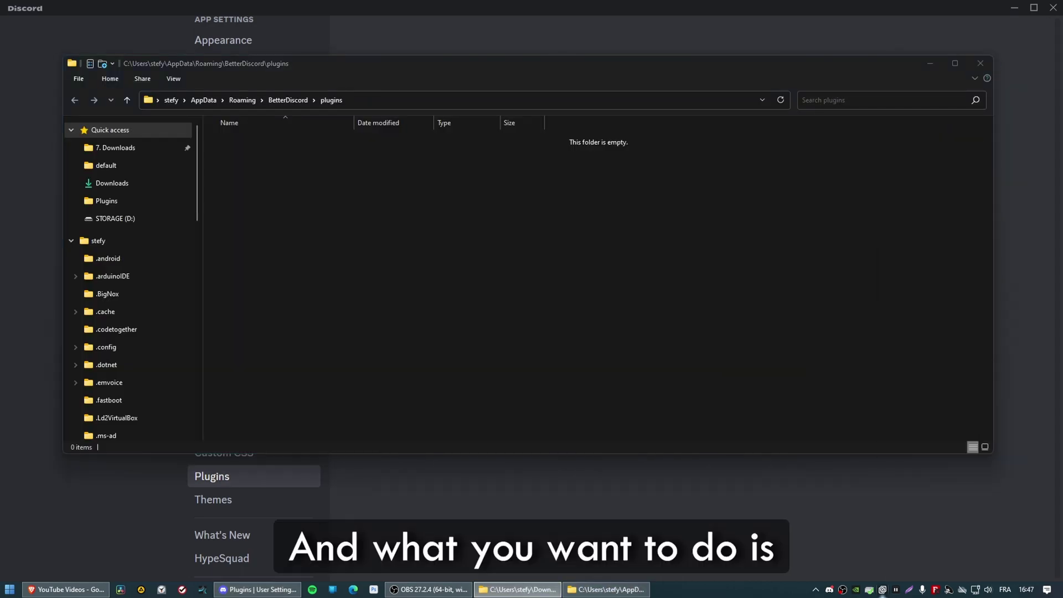
# - Paste MessageLoggerV2.plugin.js into the BetterDiscord plugins folder and go back to Discord
pyautogui.click(412, 202)
pyautogui.hotkey('ctrl', 'v')
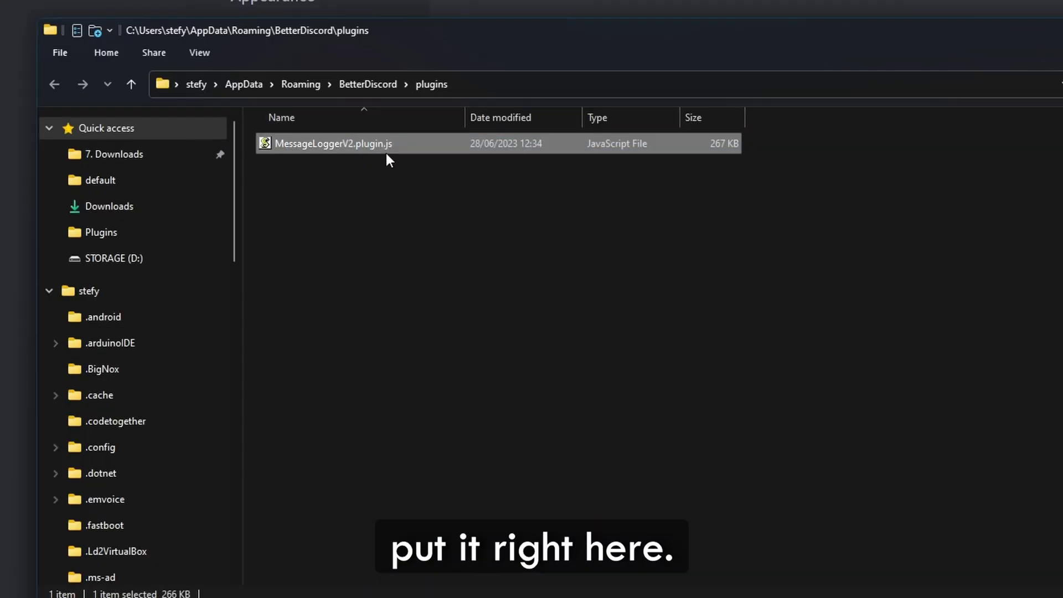
pyautogui.click(400, 201)
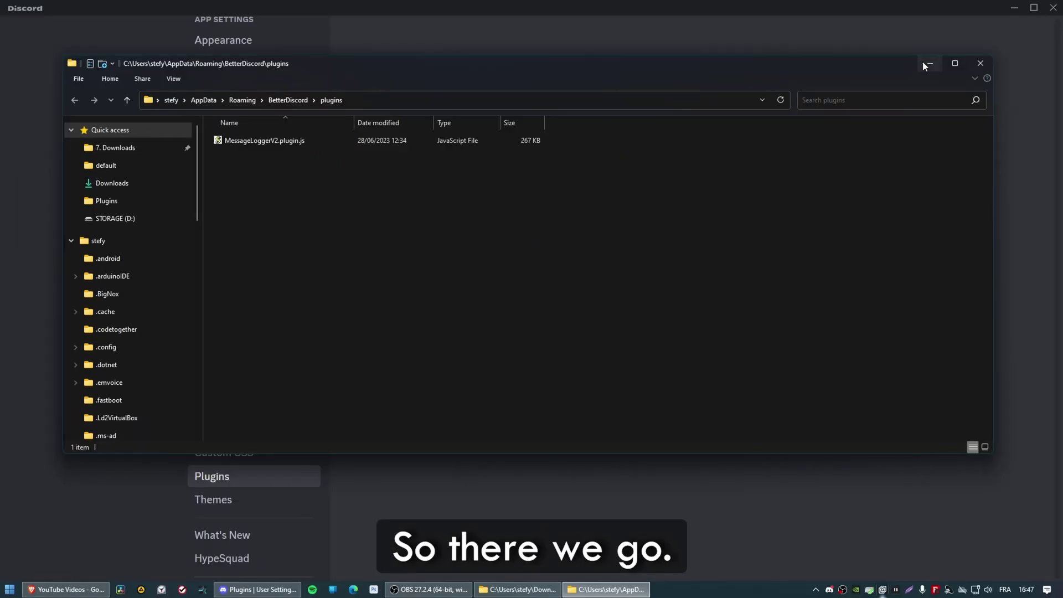
pyautogui.click(922, 62)
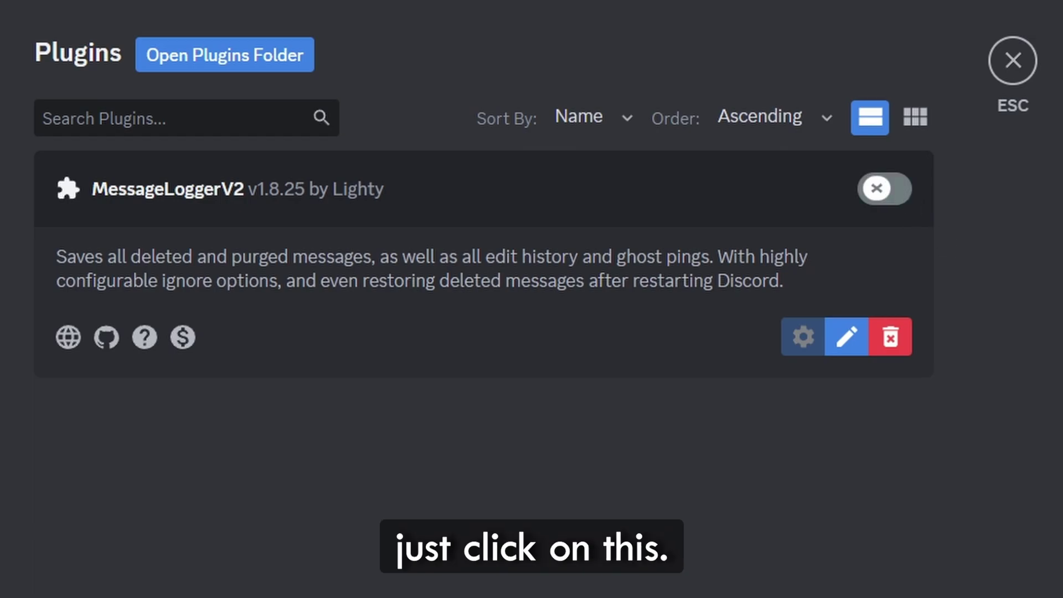
# - Turn on MessageLoggerV2, check its settings, and toggle it off and back on
pyautogui.click(884, 188)
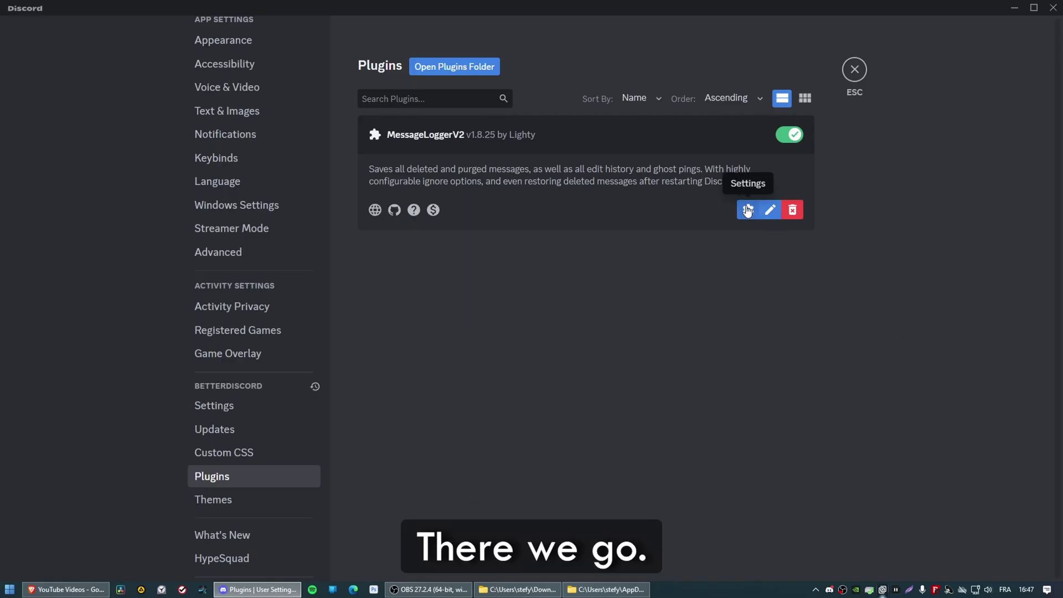
pyautogui.click(747, 210)
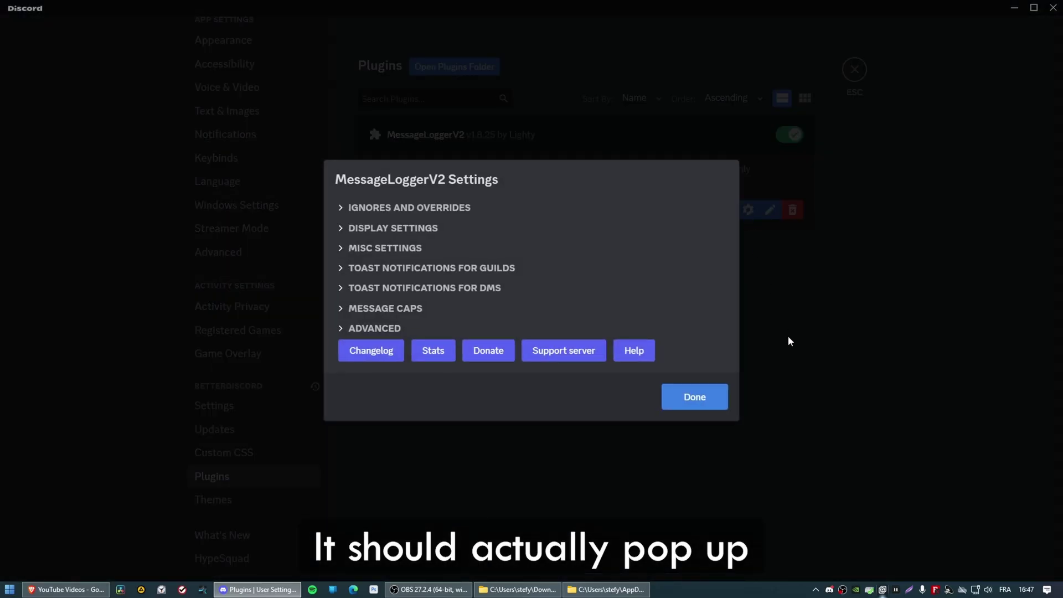
pyautogui.click(788, 335)
pyautogui.click(796, 139)
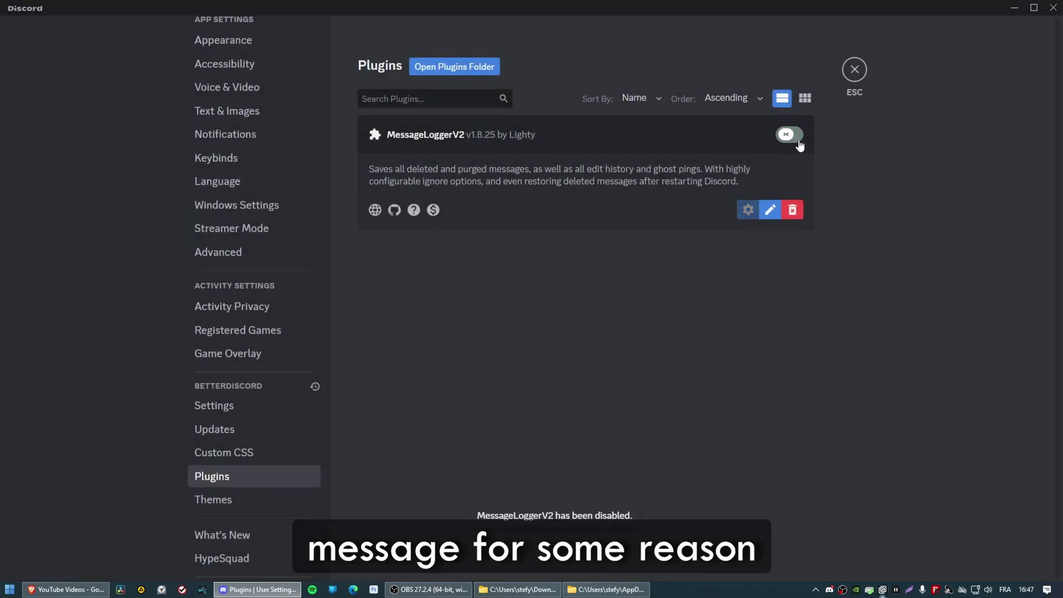
pyautogui.click(797, 138)
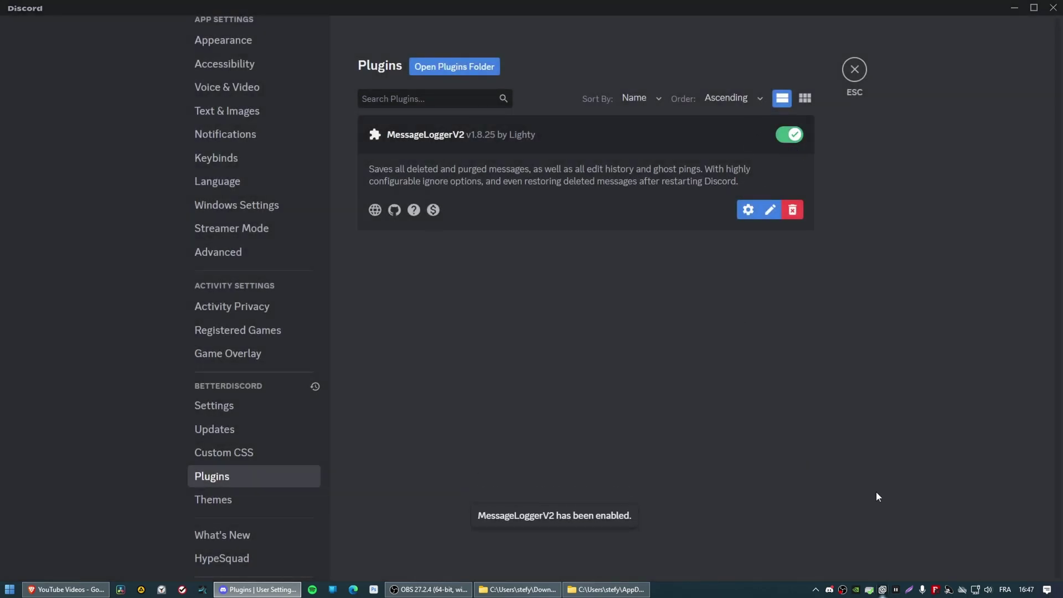
# - Download 0PluginLibrary.plugin.js and 1XenoLib.plugin.js into the Downloads\Plugins\Libraries folder
pyautogui.rightClick(829, 590)
pyautogui.click(865, 574)
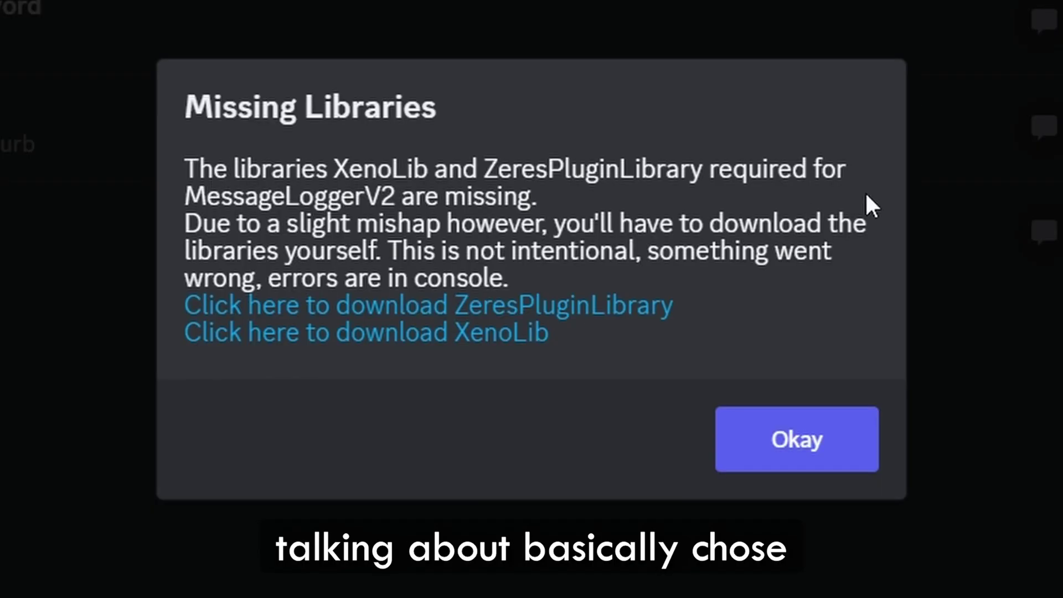
pyautogui.click(417, 314)
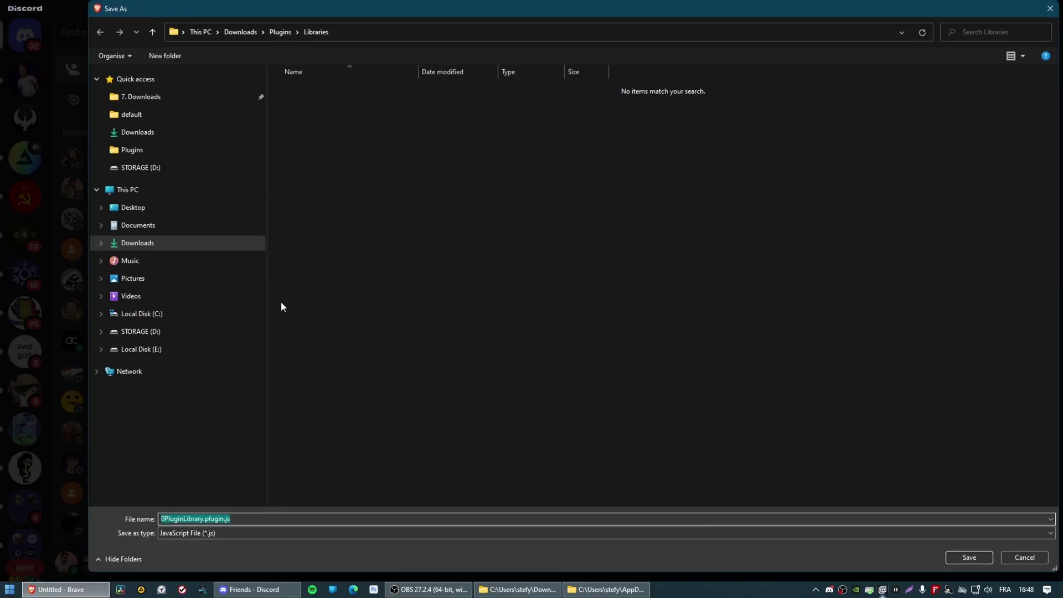
pyautogui.click(969, 557)
pyautogui.click(432, 316)
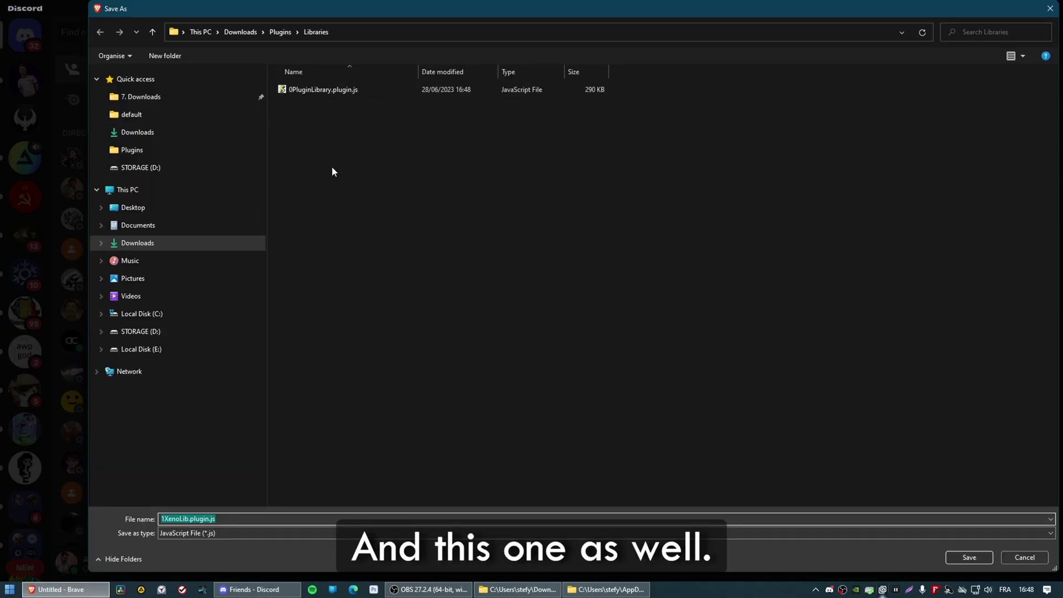
pyautogui.click(964, 557)
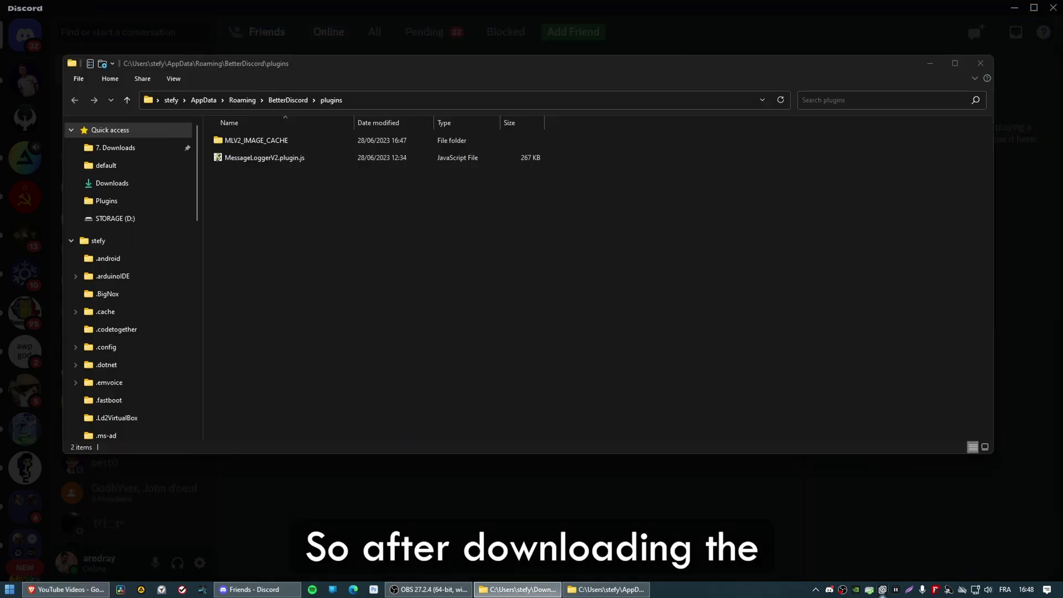
# - Paste 0PluginLibrary.plugin.js and 1XenoLib.plugin.js into the plugins folder and go back to Discord
pyautogui.hotkey('ctrl', 'v')
pyautogui.click(647, 236)
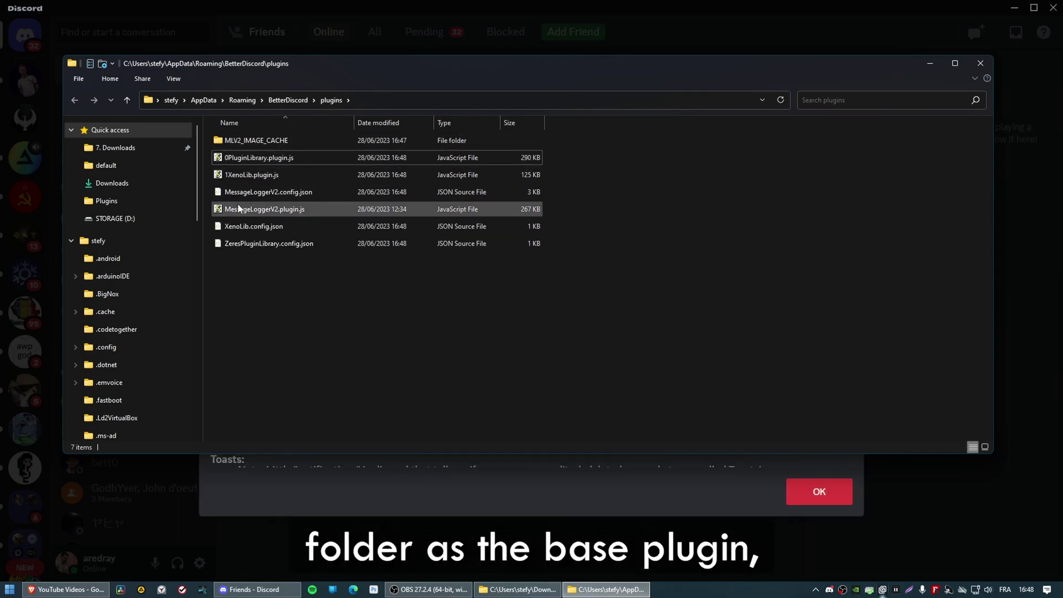
pyautogui.click(930, 63)
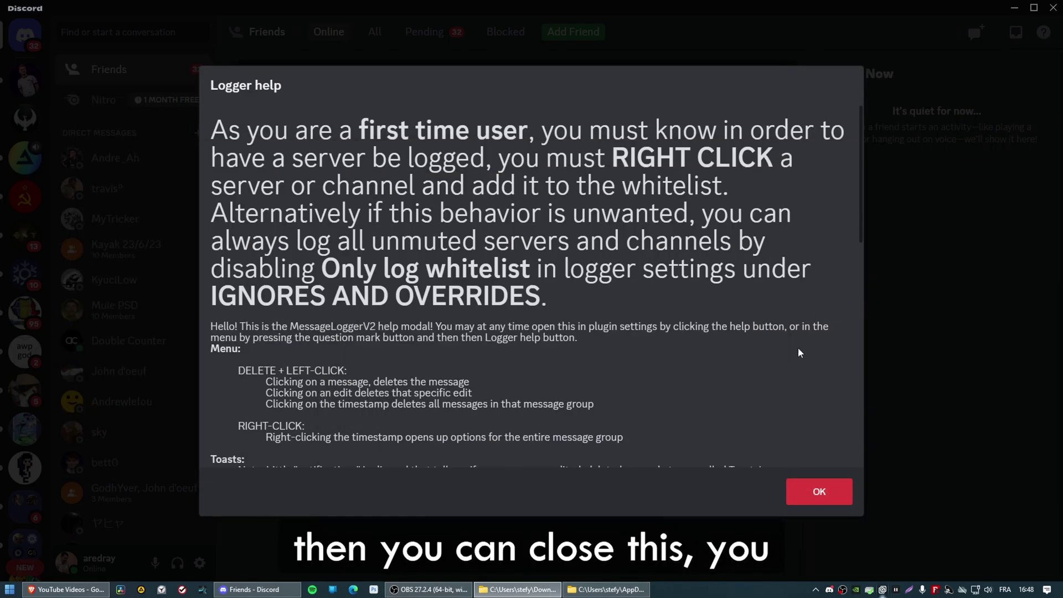
# - Dismiss the Logger help, the ZeresPluginLibrary changelog and the Missing Libraries notice
pyautogui.scroll(-10, 387, 222)
pyautogui.scroll(10, 432, 255)
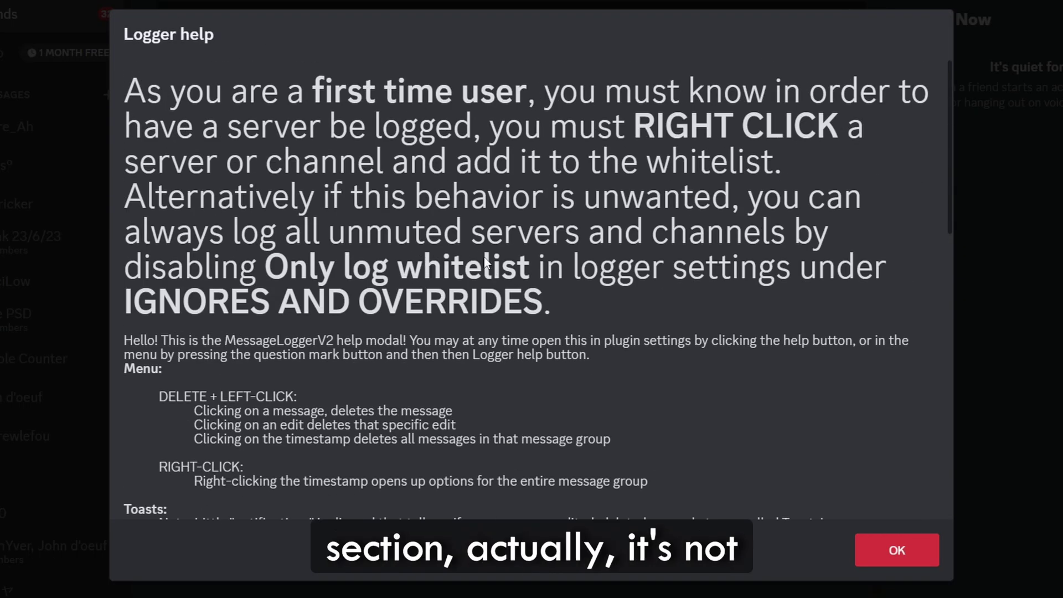
pyautogui.click(880, 547)
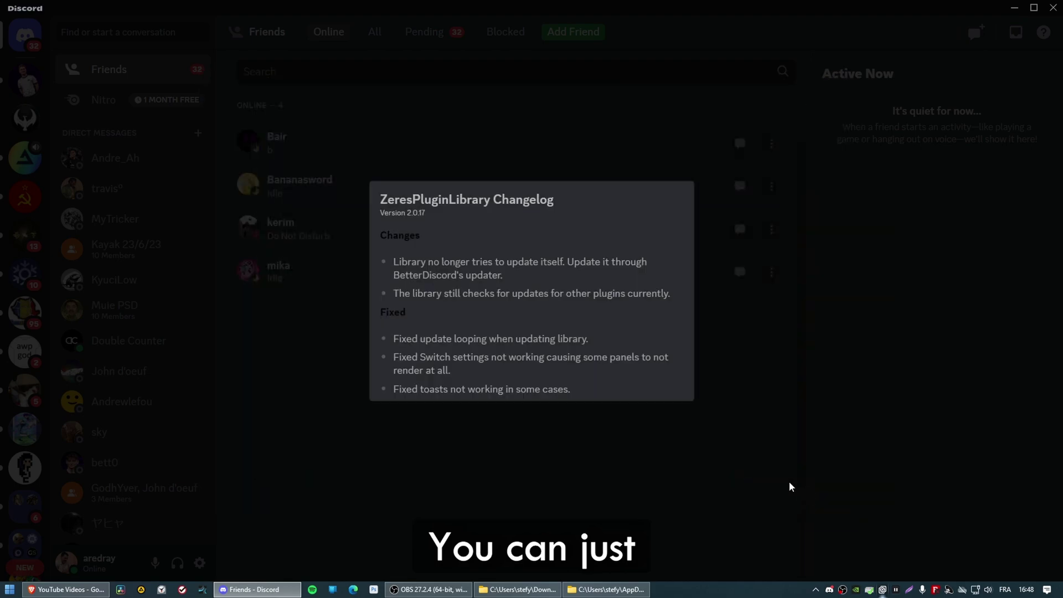
pyautogui.click(648, 491)
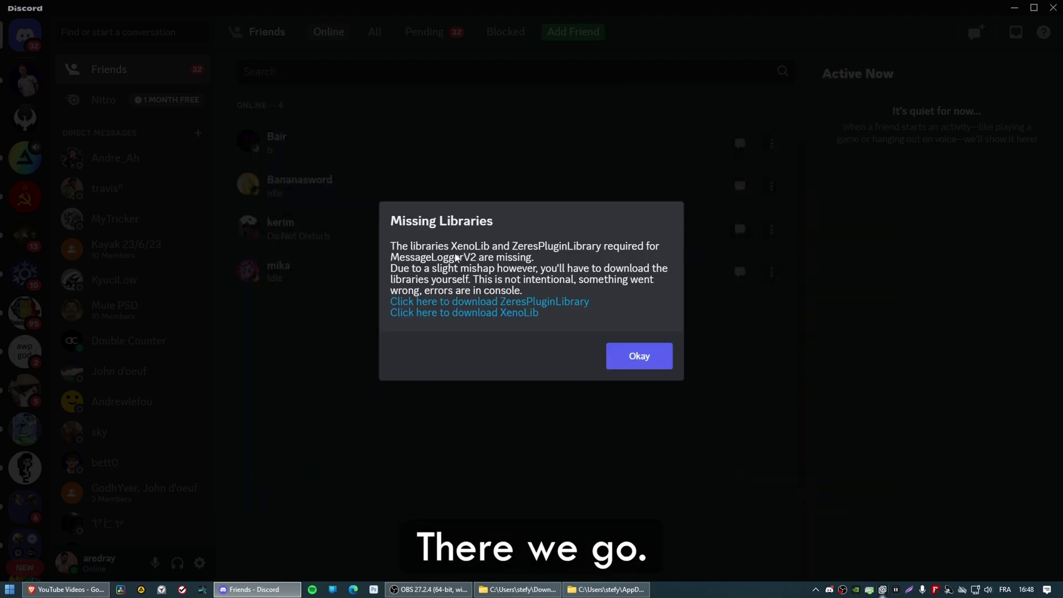
pyautogui.click(638, 356)
# - Enable XenoLib and ZeresPluginLibrary in the User Settings Plugins list
pyautogui.click(199, 565)
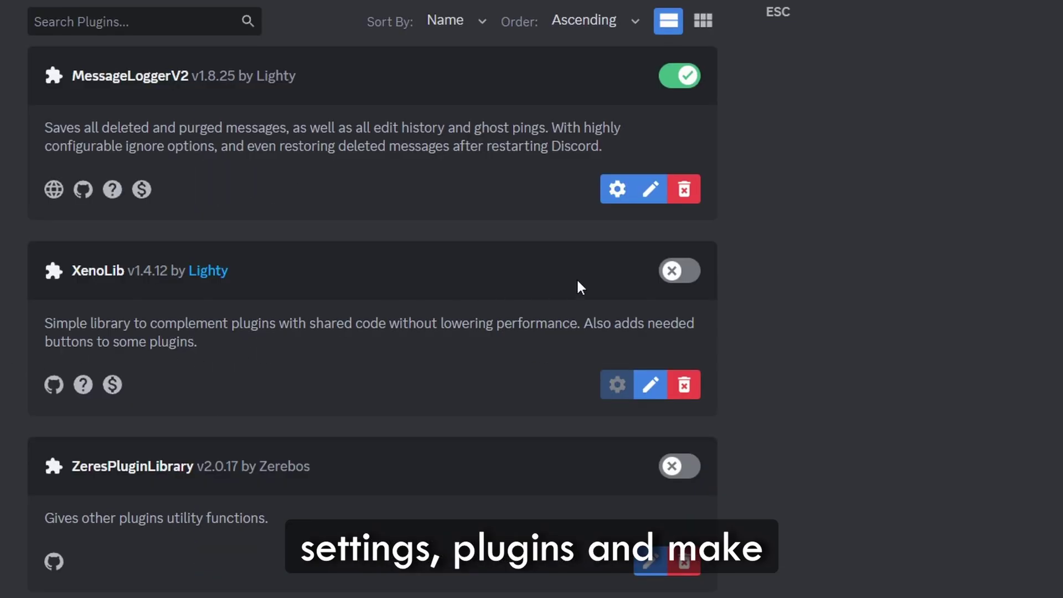
pyautogui.click(680, 270)
pyautogui.click(684, 466)
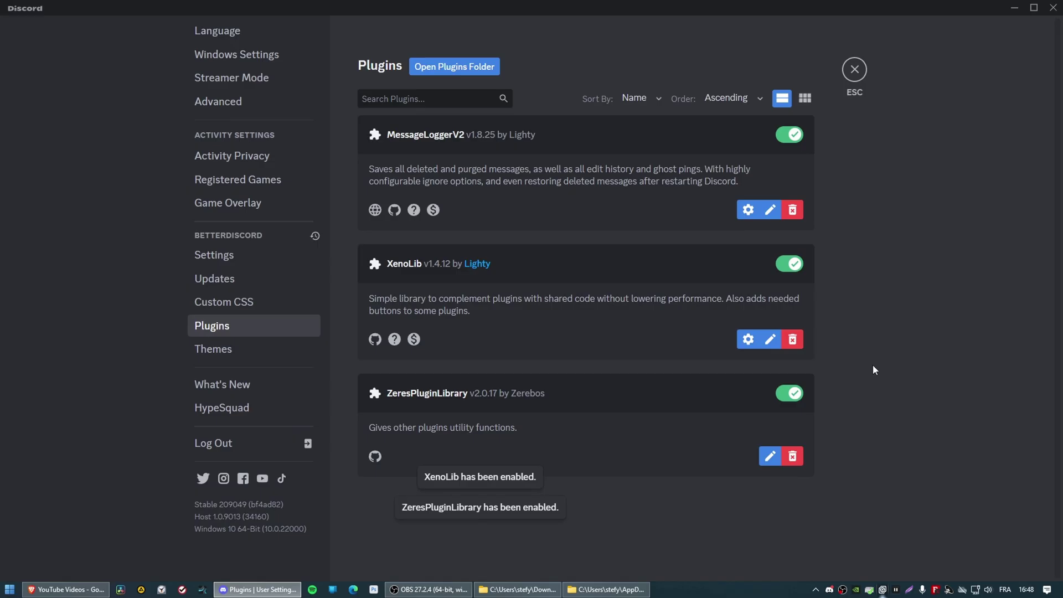
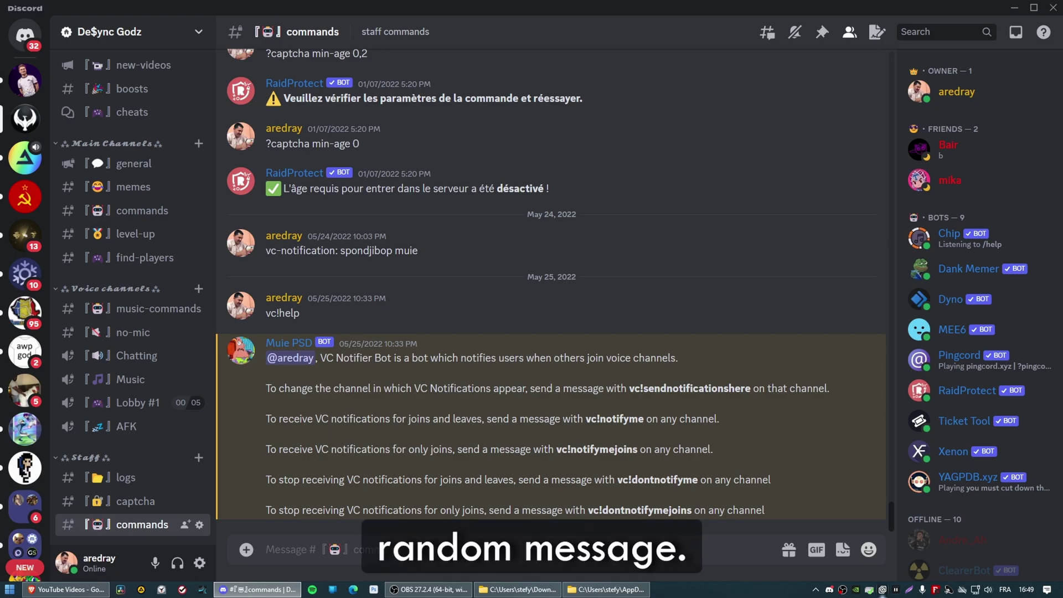
# - Send a 'hello' message in the channel, then delete it and confirm the deletion
pyautogui.write('hello')
pyautogui.press('Return')
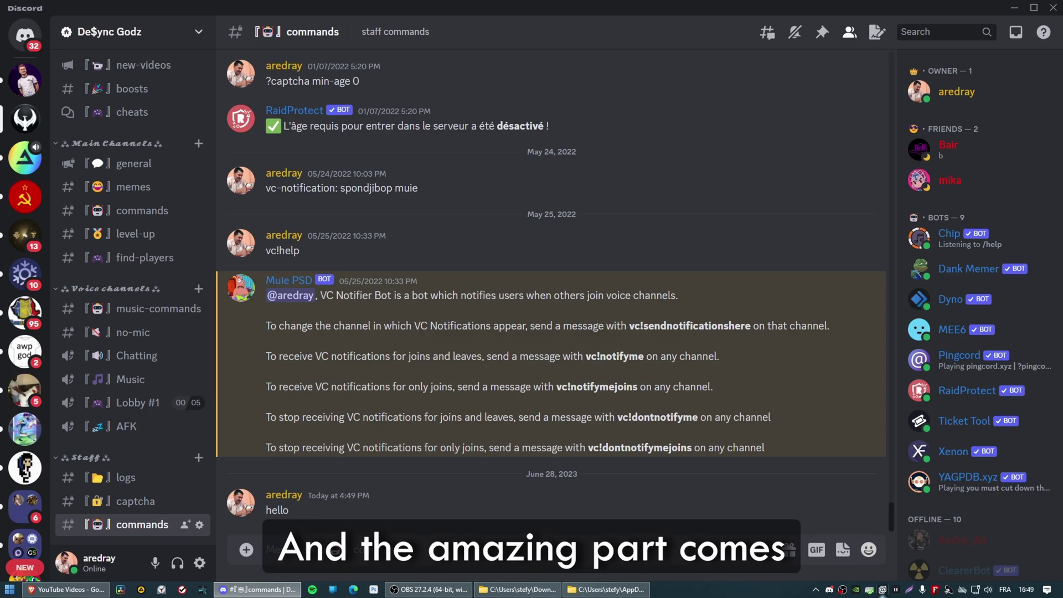
pyautogui.rightClick(423, 513)
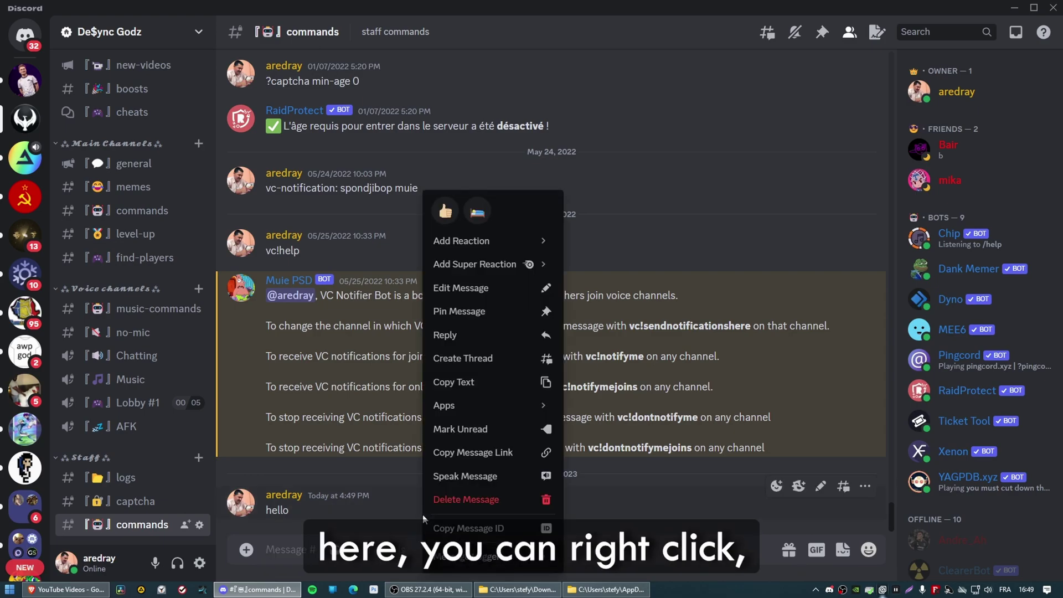
pyautogui.click(480, 501)
pyautogui.press('Return')
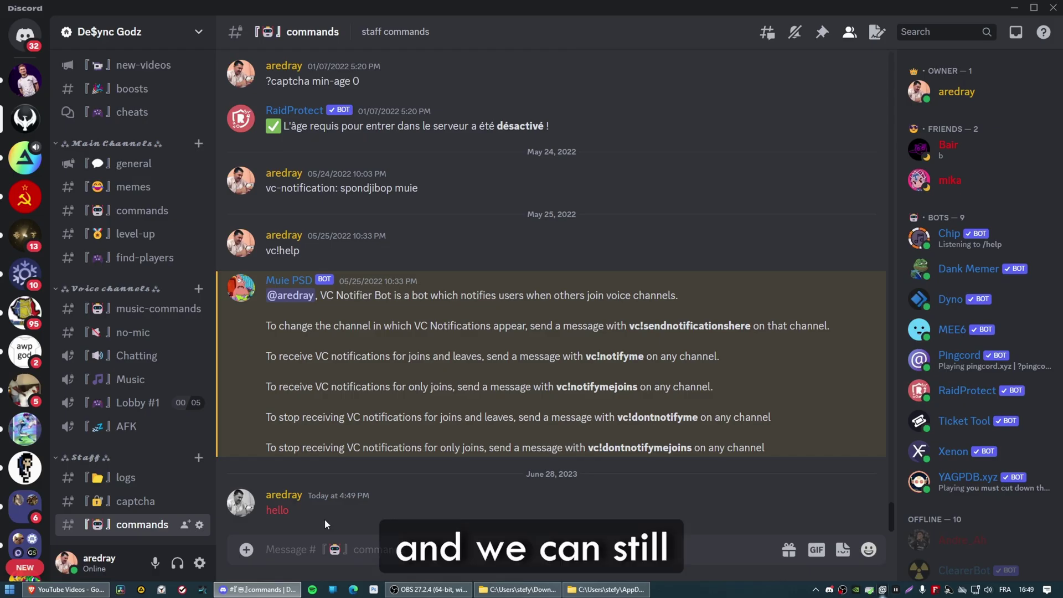
# - Remove the deleted 'hello' message from the log with MessageLogger's Remove From Log
pyautogui.moveTo(324, 520)
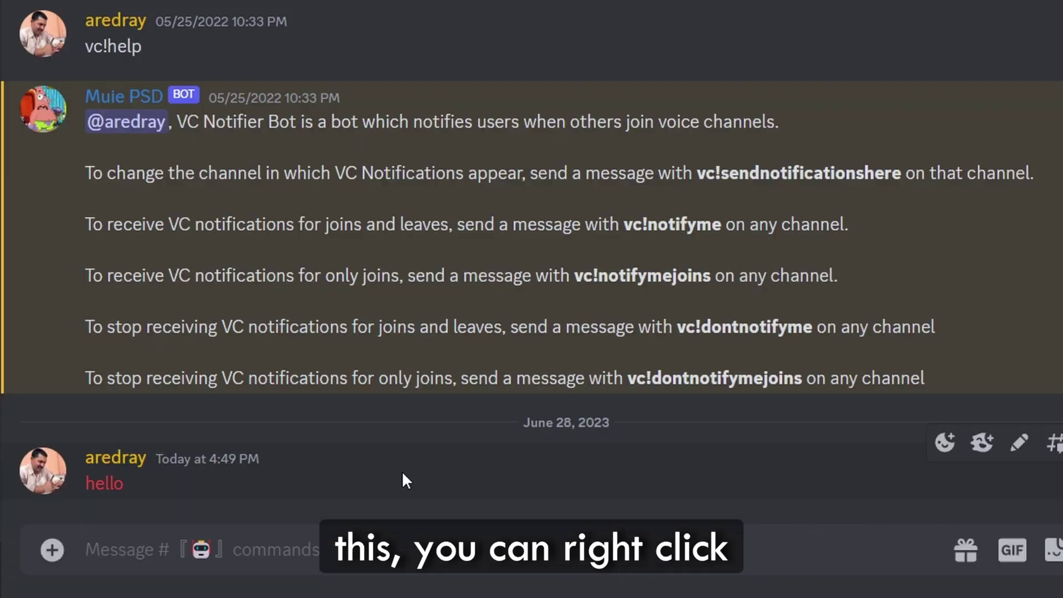
pyautogui.rightClick(451, 509)
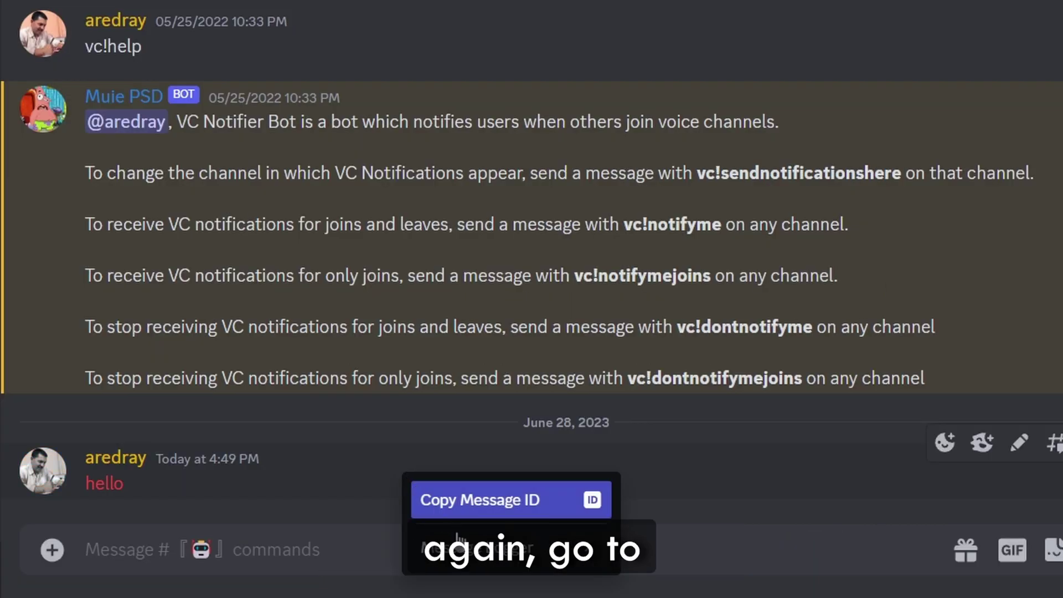
pyautogui.moveTo(457, 543)
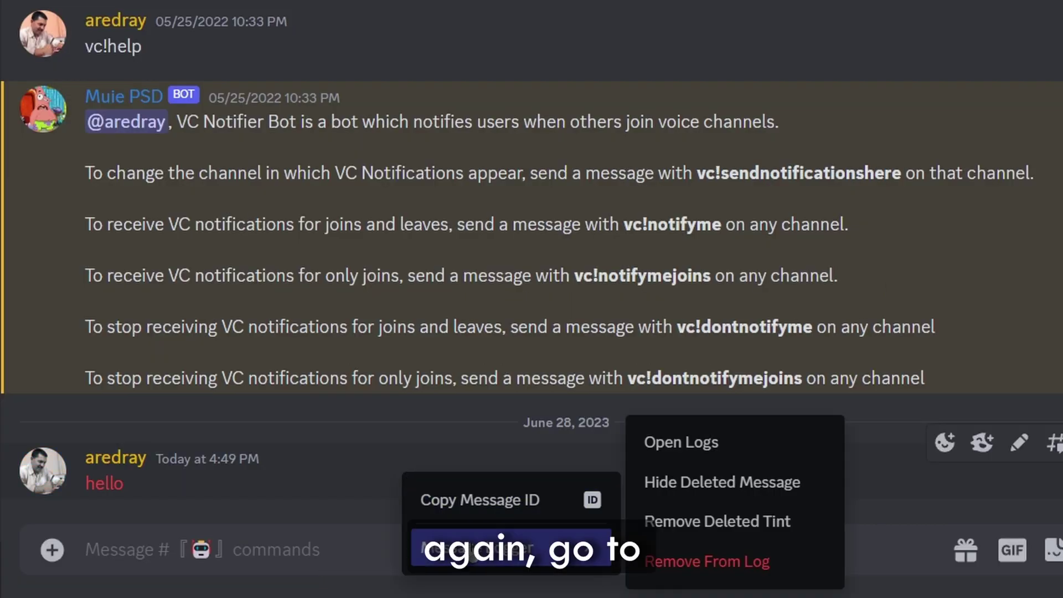
pyautogui.click(733, 562)
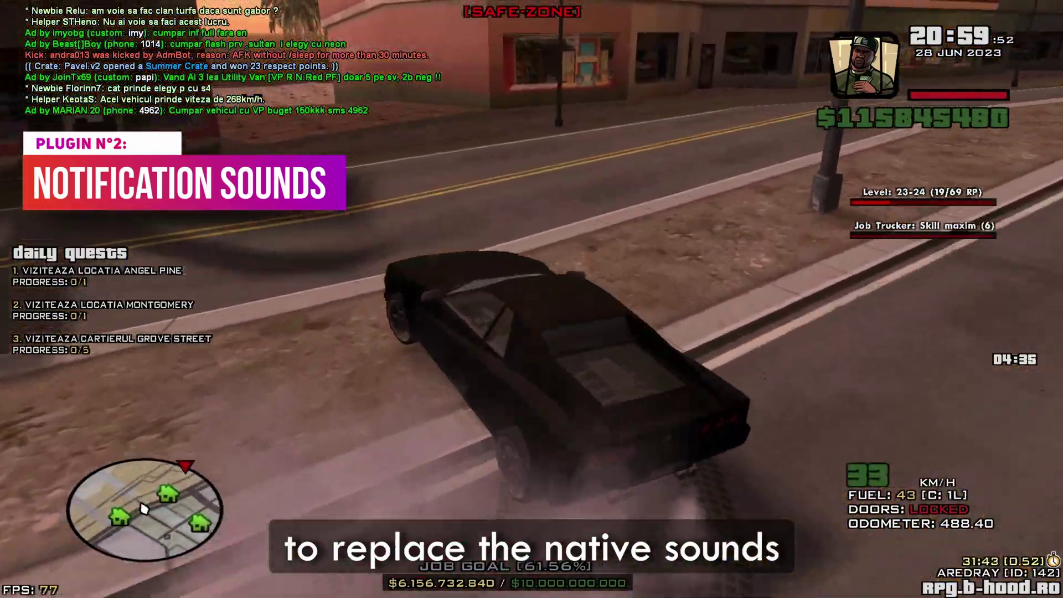
# - Drive the black car off the road toward the palm trees and burn out on the paving
pyautogui.press('w')
pyautogui.press('d')
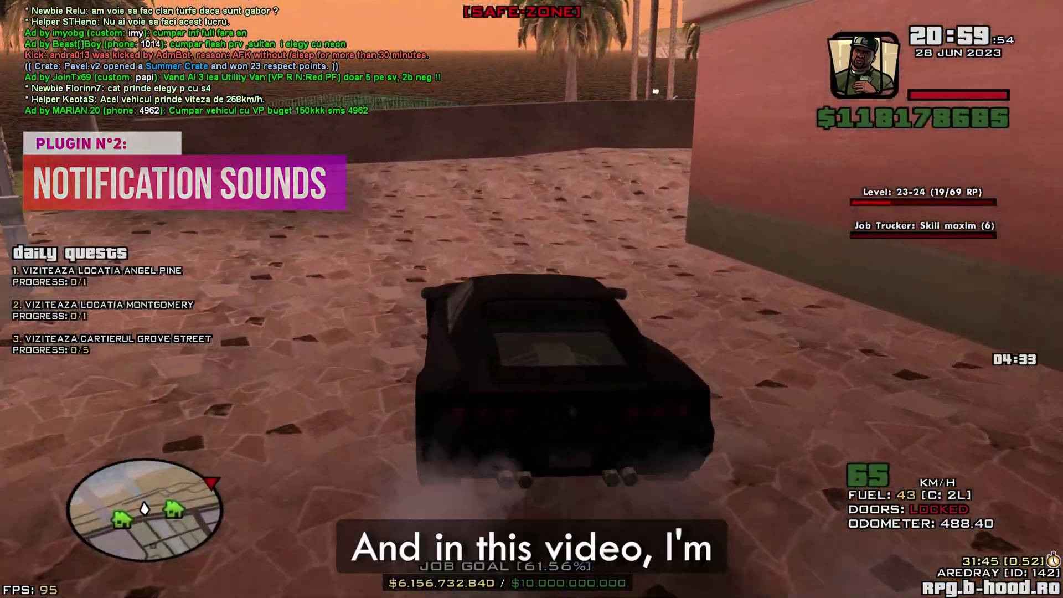
pyautogui.press('space')
pyautogui.press('a')
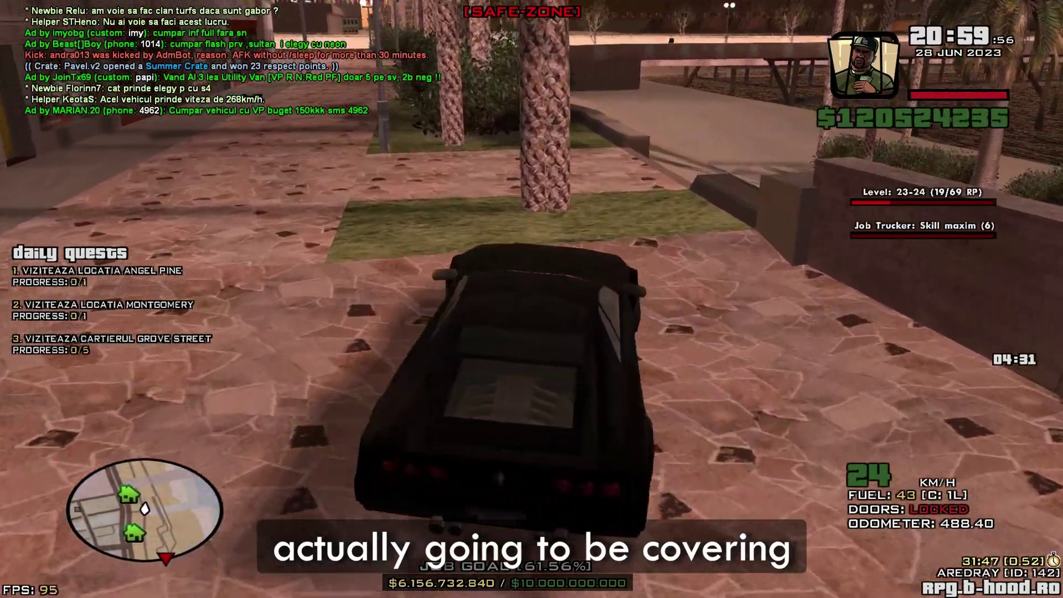
pyautogui.press('w')
pyautogui.press('space')
pyautogui.press('a')
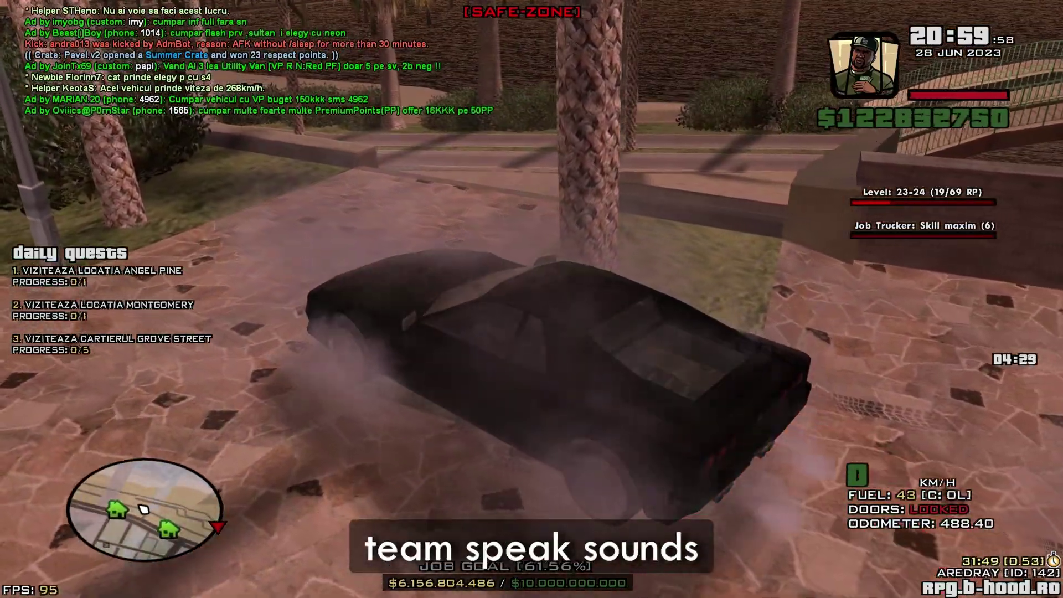
# - Steer back toward the road, slow for the ramp, and drive onto the bridge walkway
pyautogui.press('w')
pyautogui.press('d')
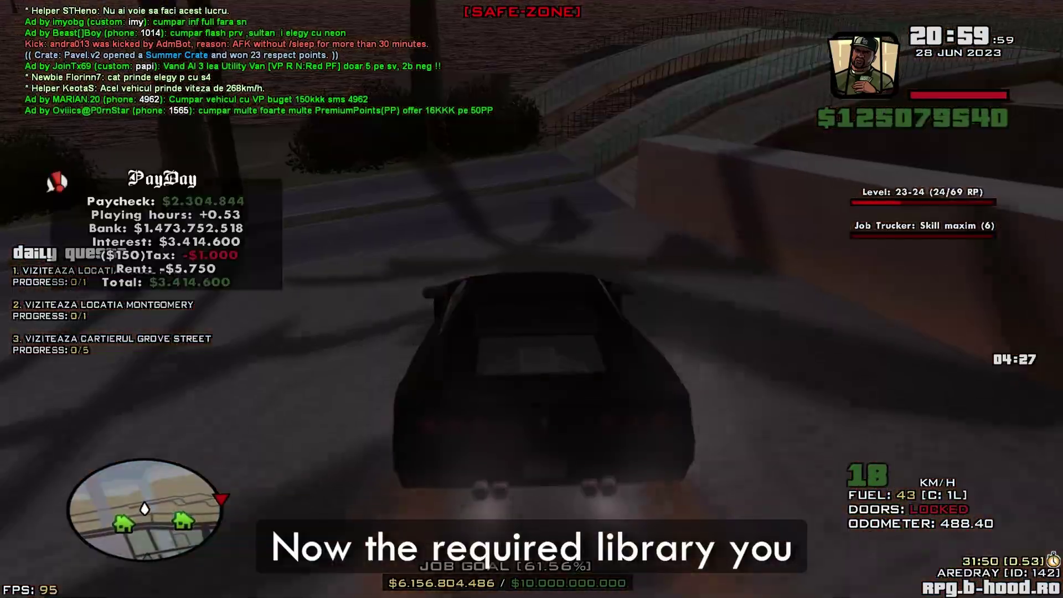
pyautogui.press('w')
pyautogui.press('a')
pyautogui.press('space')
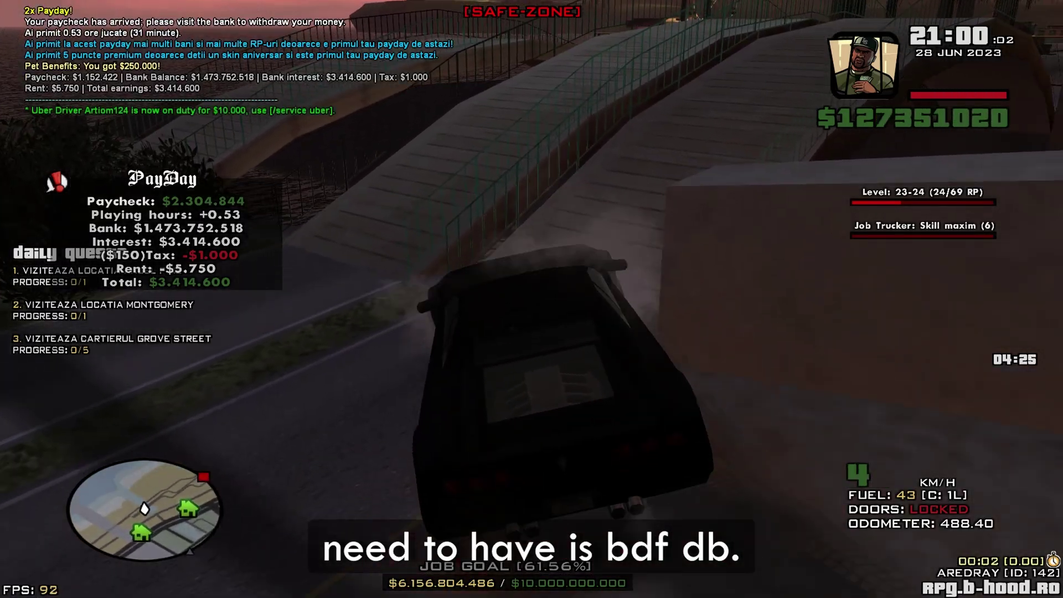
pyautogui.press('w')
pyautogui.press('d')
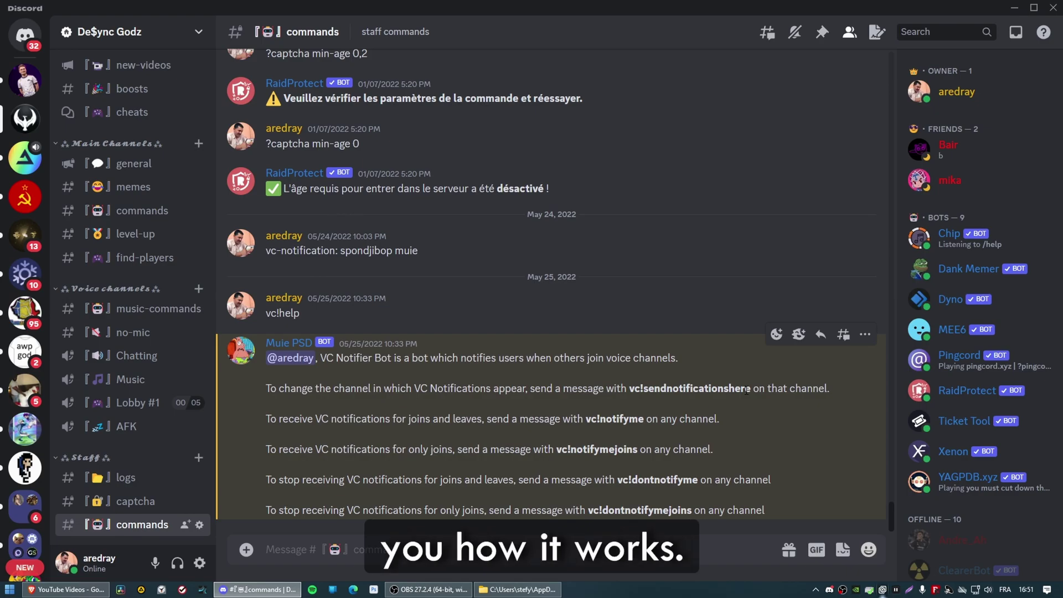
# - Paste NotificationSounds.plugin.js into the BetterDiscord plugins folder and download the missing library plugin
pyautogui.click(493, 592)
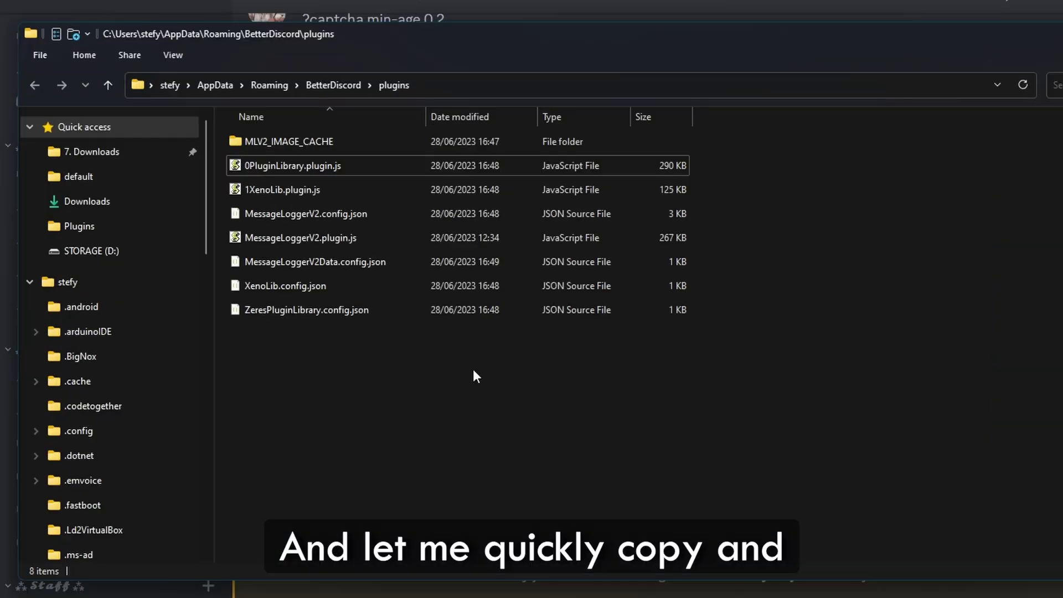
pyautogui.hotkey('ctrl', 'v')
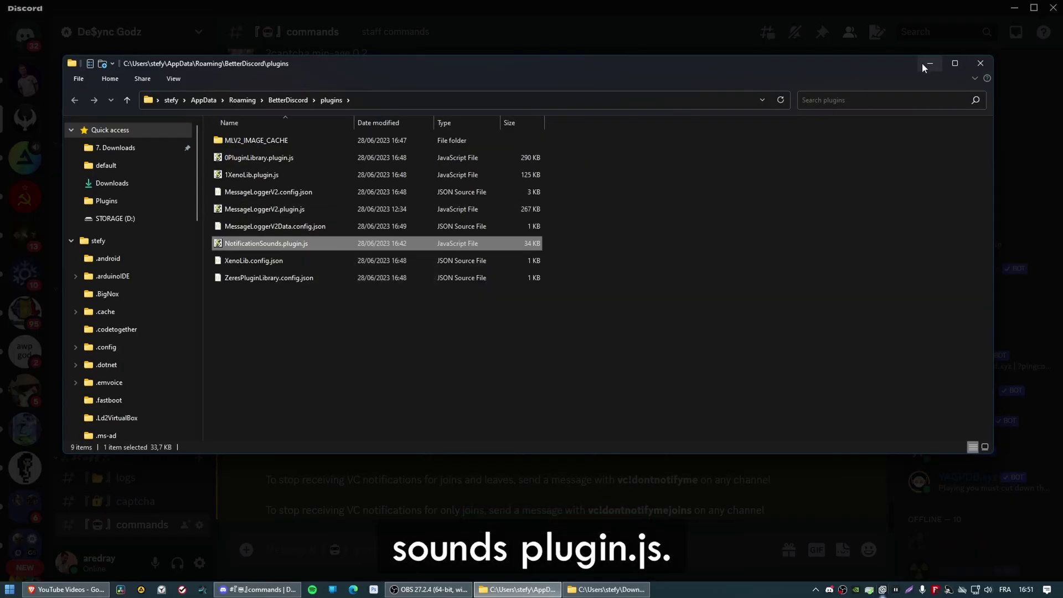
pyautogui.click(923, 64)
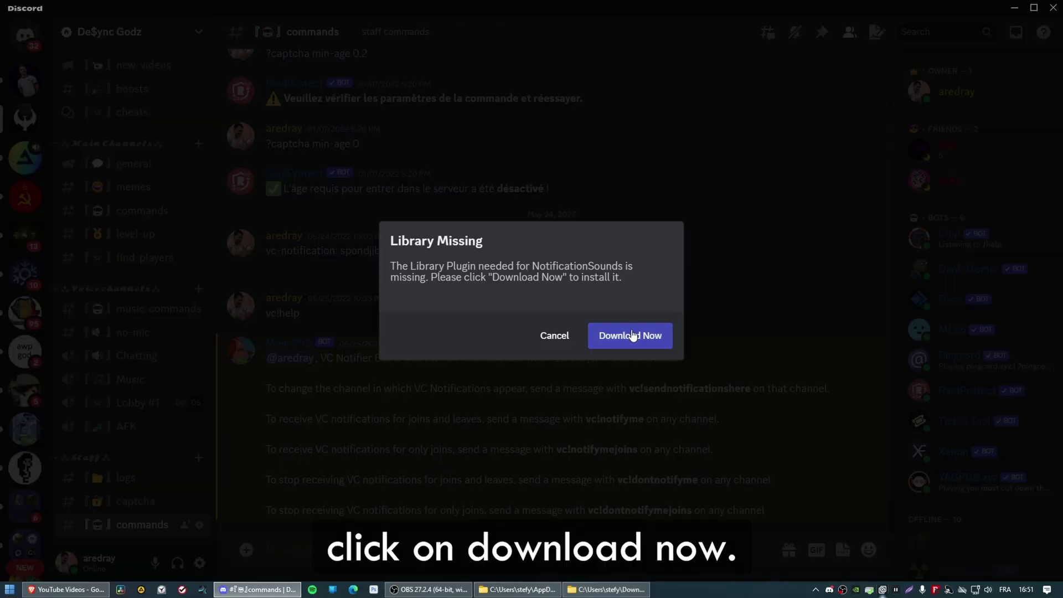
pyautogui.click(797, 437)
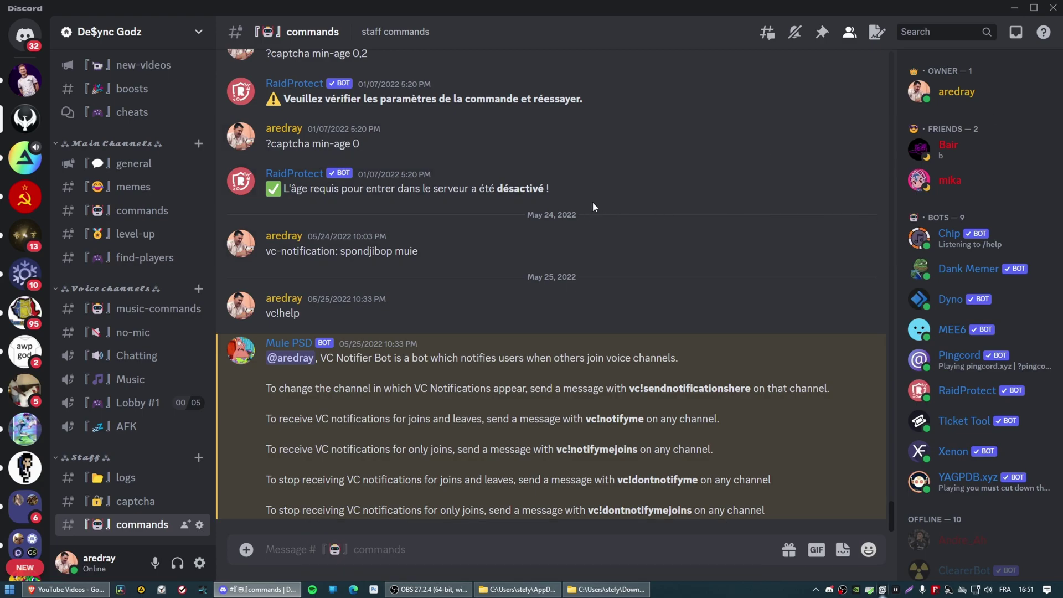
# - Go to the BetterDiscord Plugins page in User Settings
pyautogui.click(199, 563)
pyautogui.scroll(-5, 241, 507)
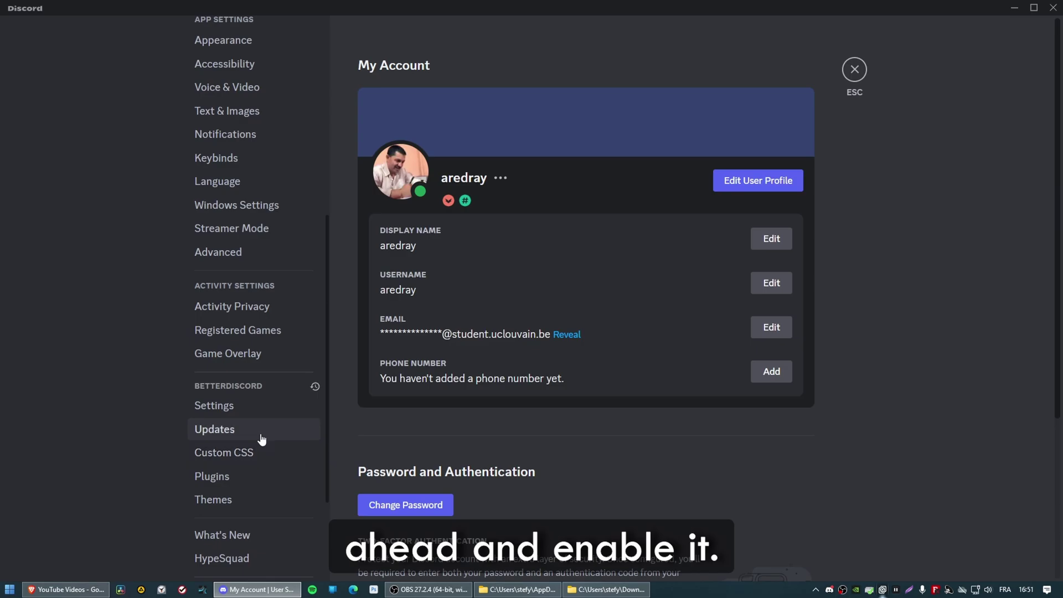
pyautogui.click(237, 477)
pyautogui.scroll(-1, 541, 264)
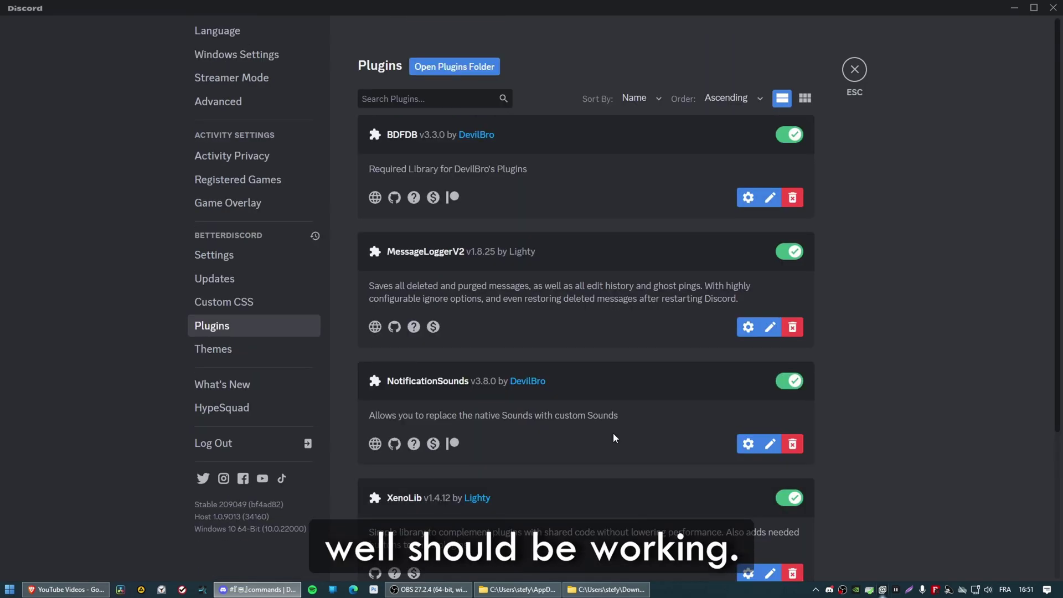
pyautogui.scroll(-3, 615, 437)
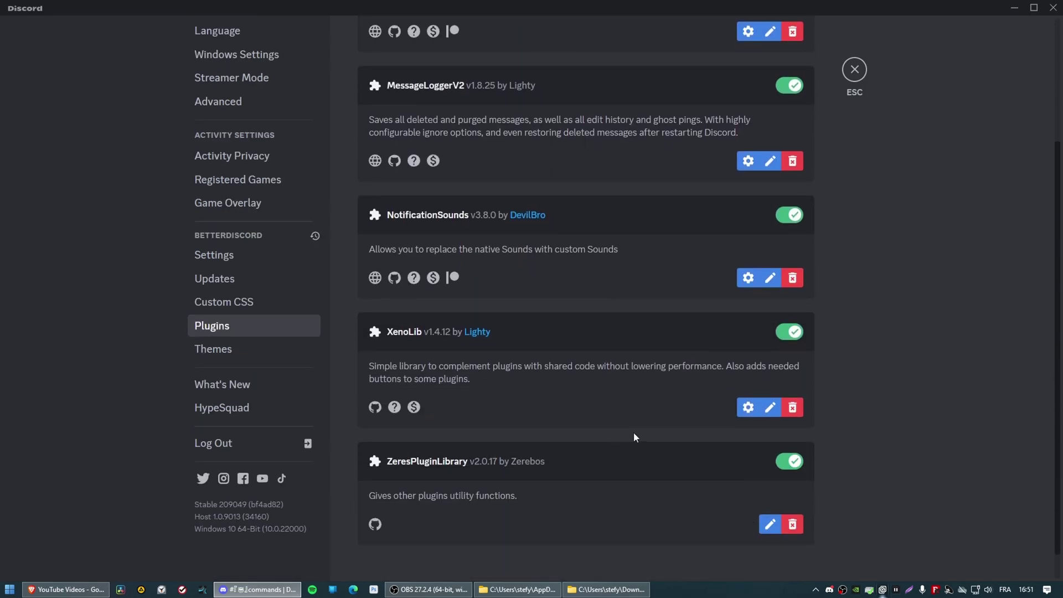
# - Open NotificationSounds settings and expand its per-event Sound Configuration list
pyautogui.click(748, 279)
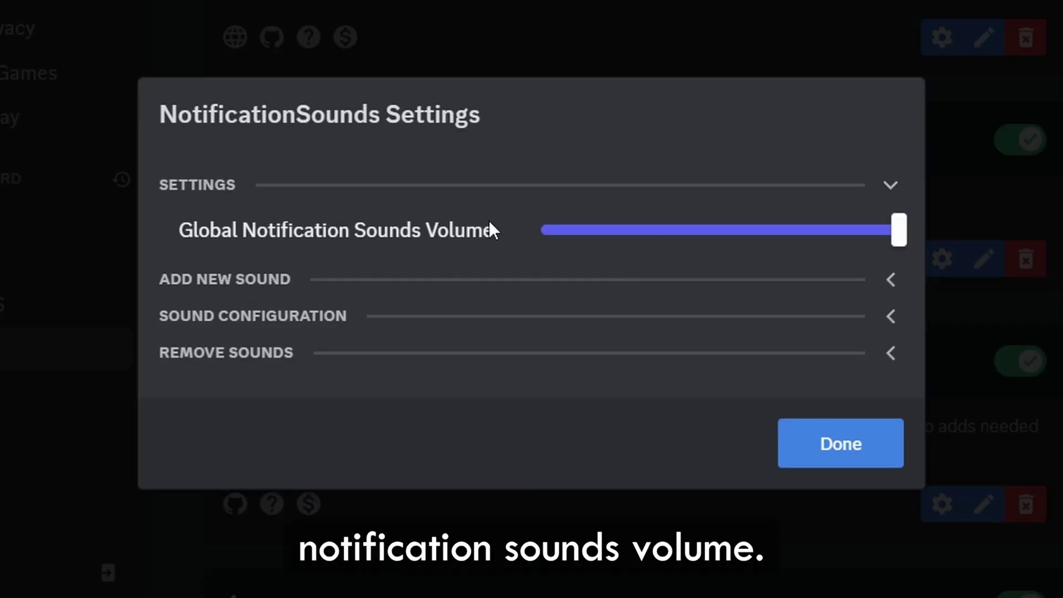
pyautogui.click(443, 315)
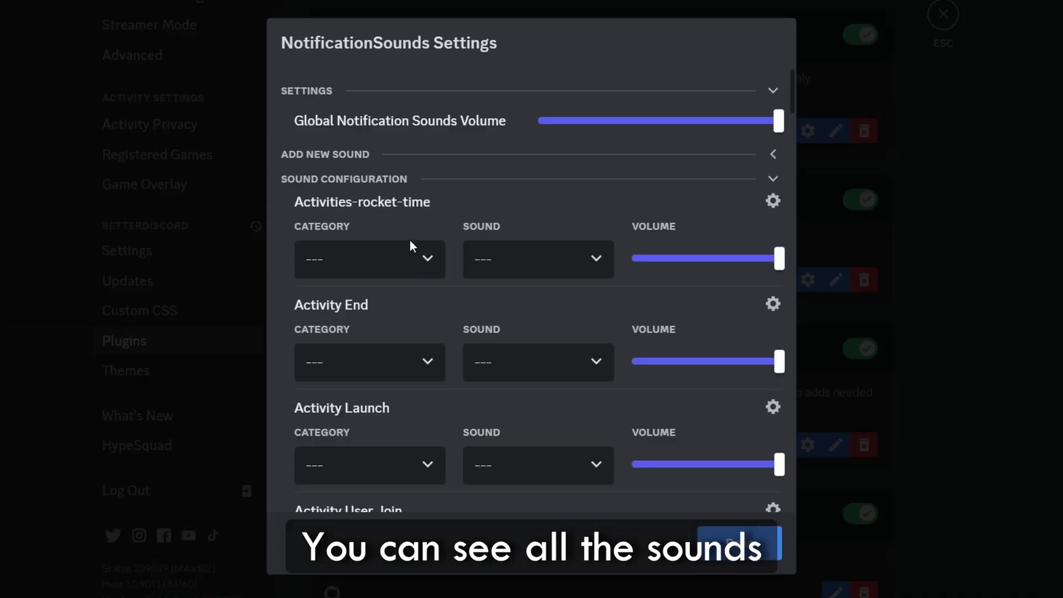
pyautogui.scroll(-7, 408, 233)
pyautogui.scroll(-10, 424, 278)
pyautogui.scroll(5, 452, 366)
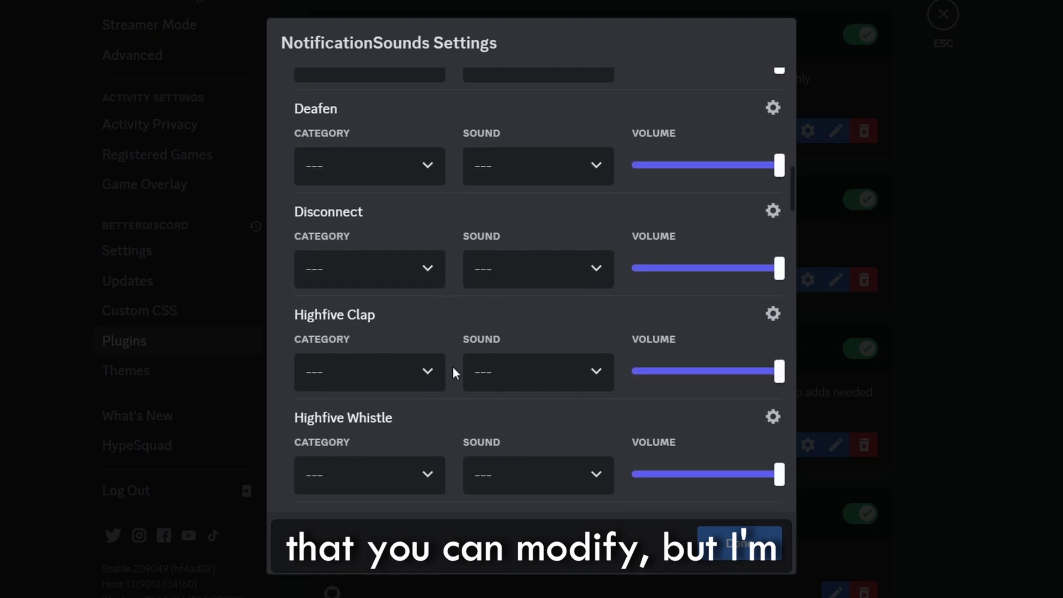
pyautogui.scroll(-5, 453, 367)
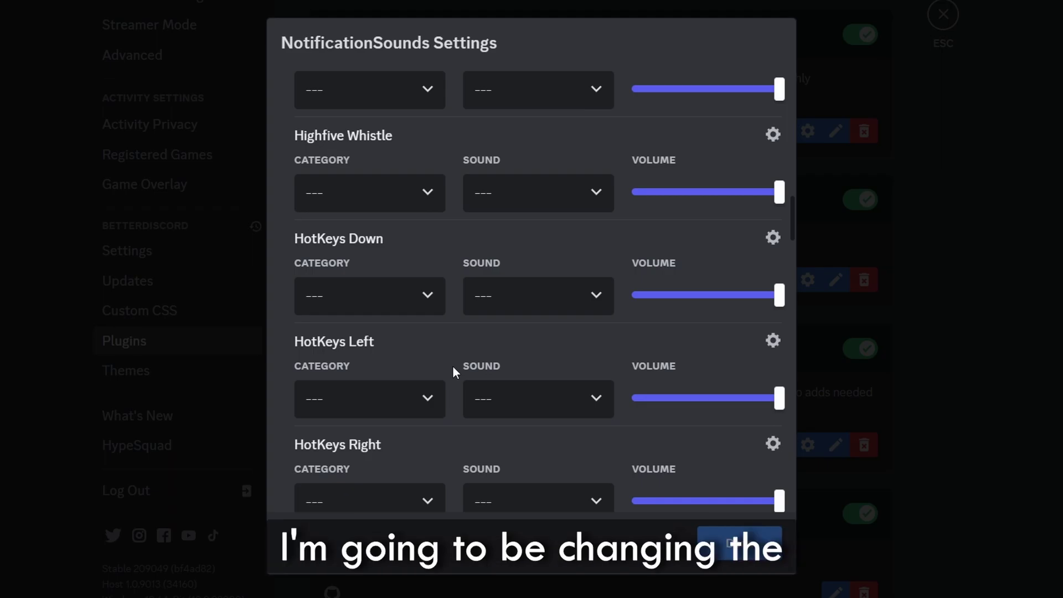
pyautogui.scroll(15, 473, 381)
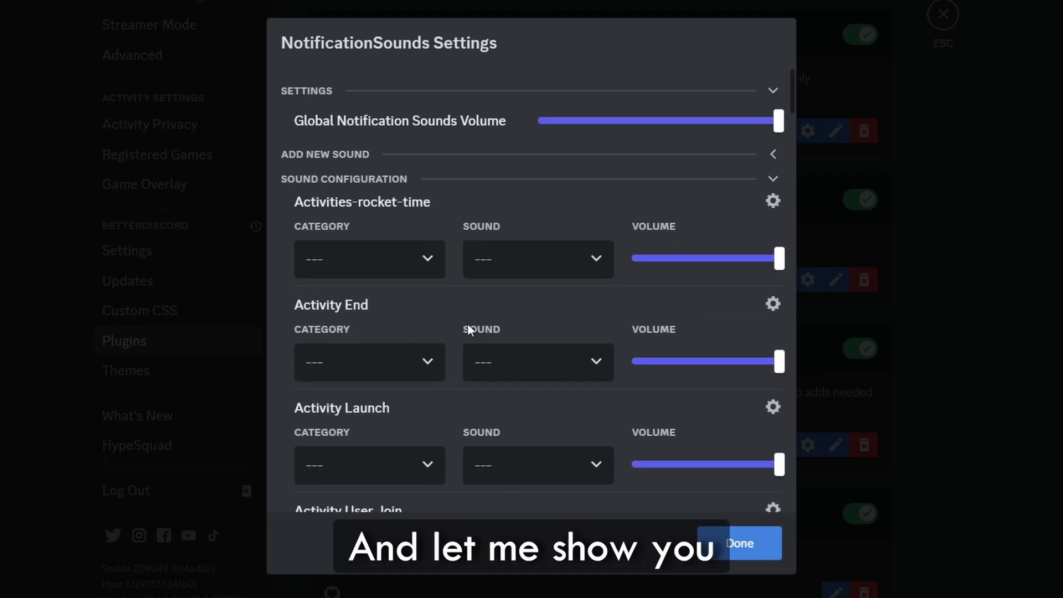
pyautogui.scroll(-15, 436, 397)
pyautogui.scroll(-12, 437, 397)
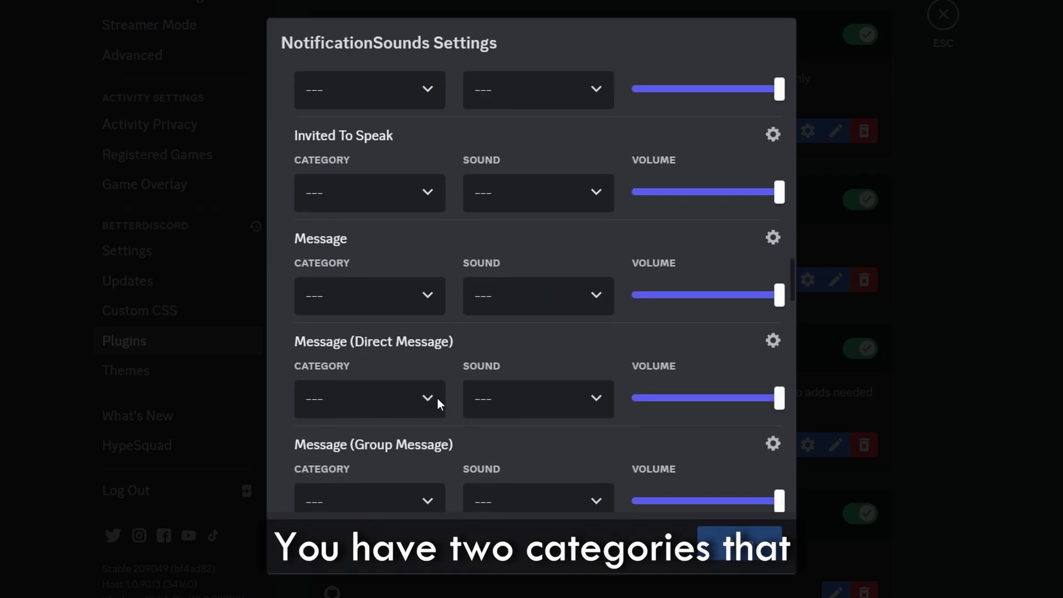
pyautogui.scroll(-7, 474, 340)
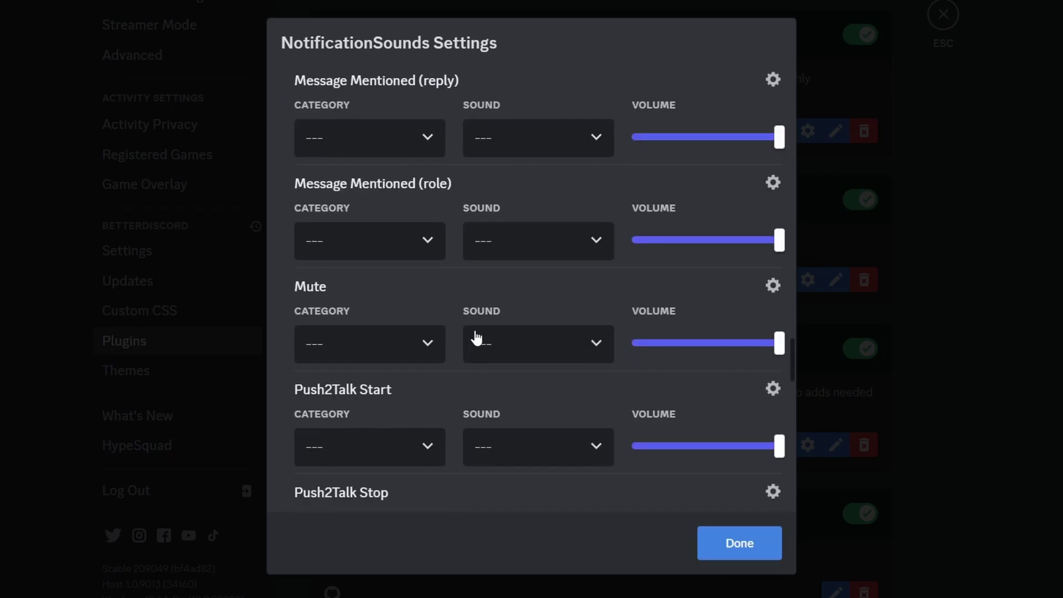
pyautogui.scroll(-15, 334, 352)
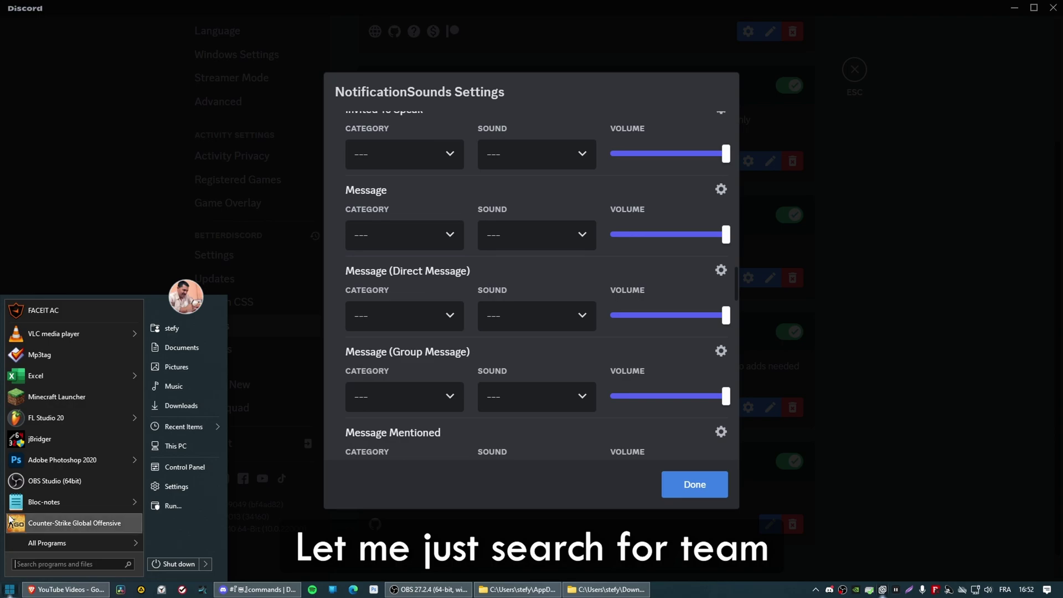
# - Search 'teamspeak' in Start and open the TeamSpeak 3 Client file location
pyautogui.write('teamspea')
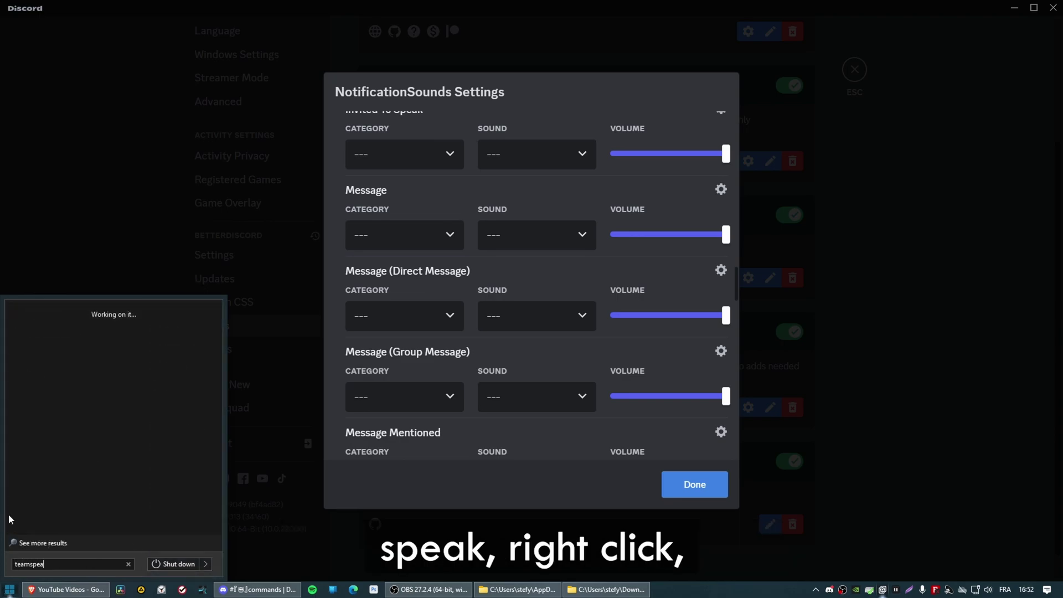
pyautogui.rightClick(84, 328)
pyautogui.click(104, 351)
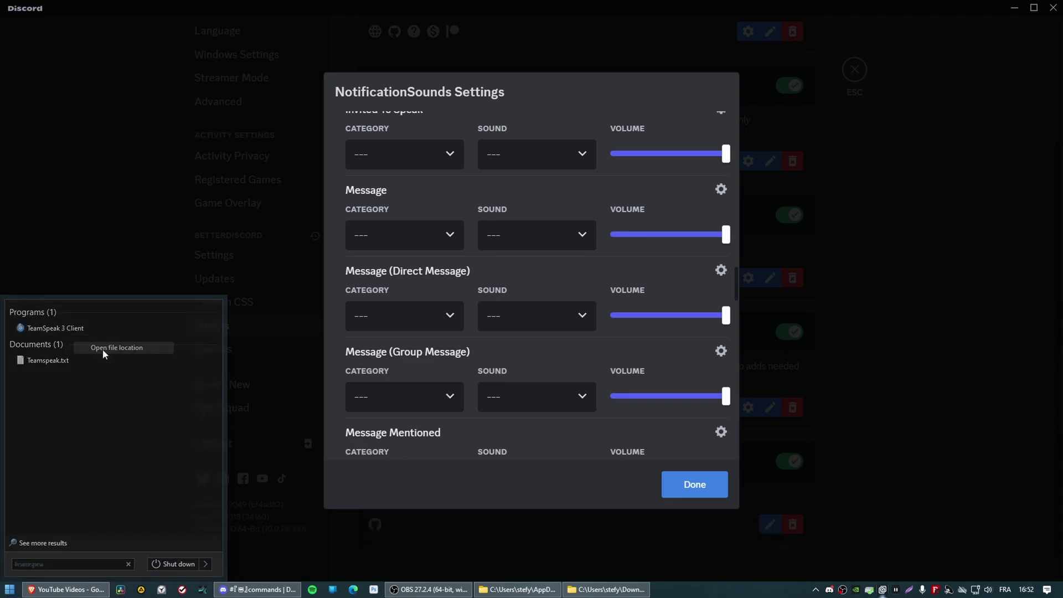
pyautogui.moveTo(913, 98); pyautogui.dragTo(324, 99)
# - Open the sound > default folder, select its path in the address bar, and minimize Explorer
pyautogui.doubleClick(277, 277)
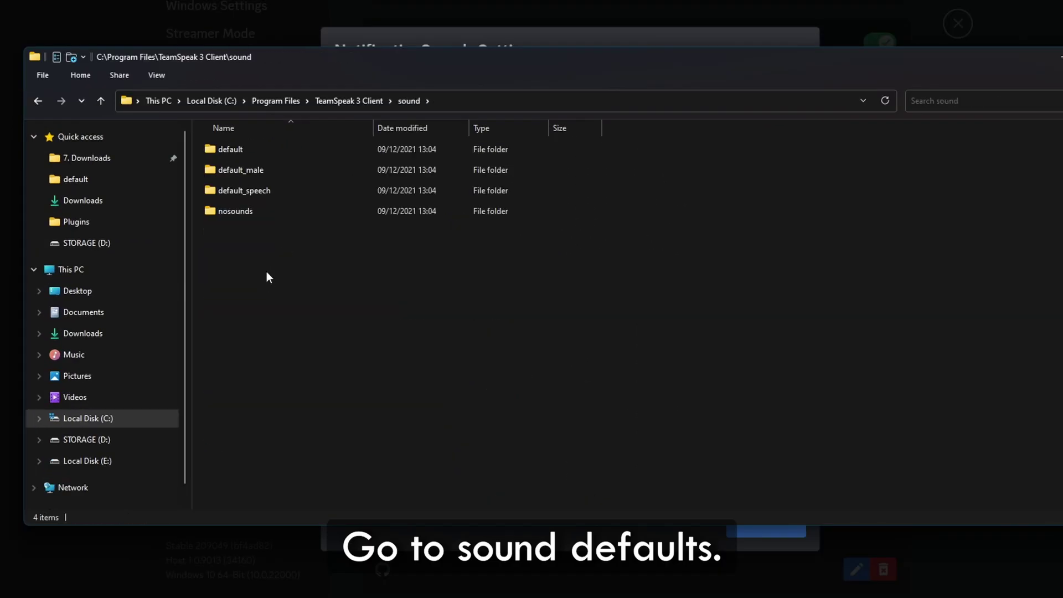
pyautogui.doubleClick(258, 179)
pyautogui.scroll(-8, 328, 298)
pyautogui.scroll(-2, 327, 298)
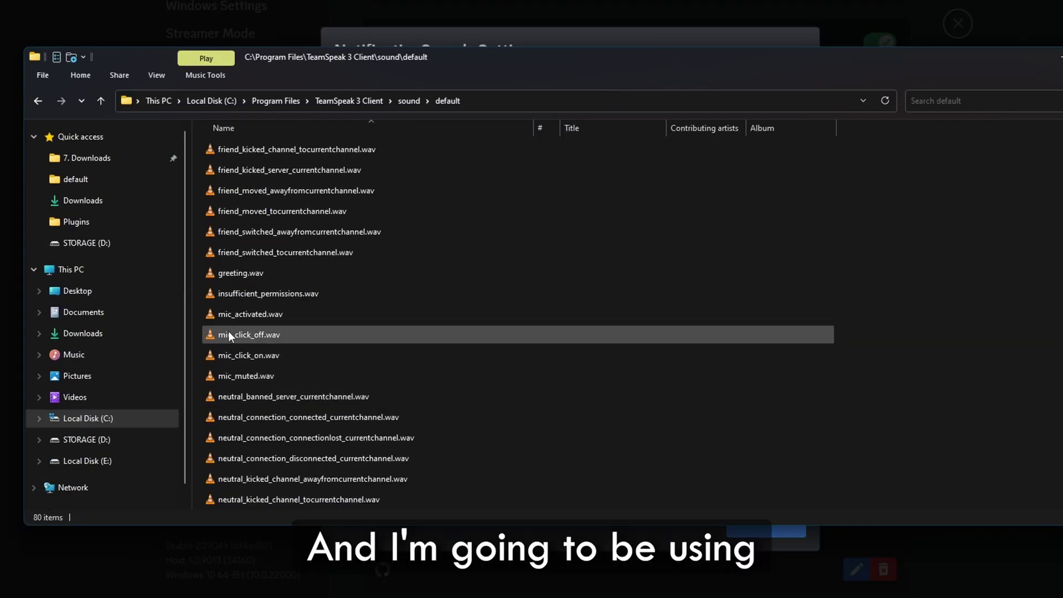
pyautogui.scroll(-1, 306, 350)
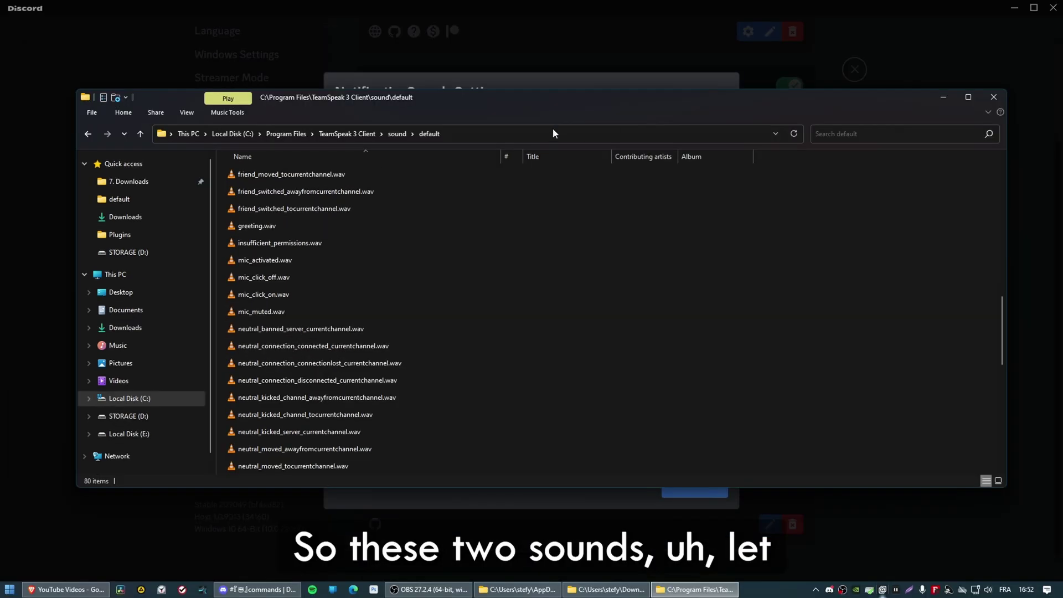
pyautogui.click(551, 133)
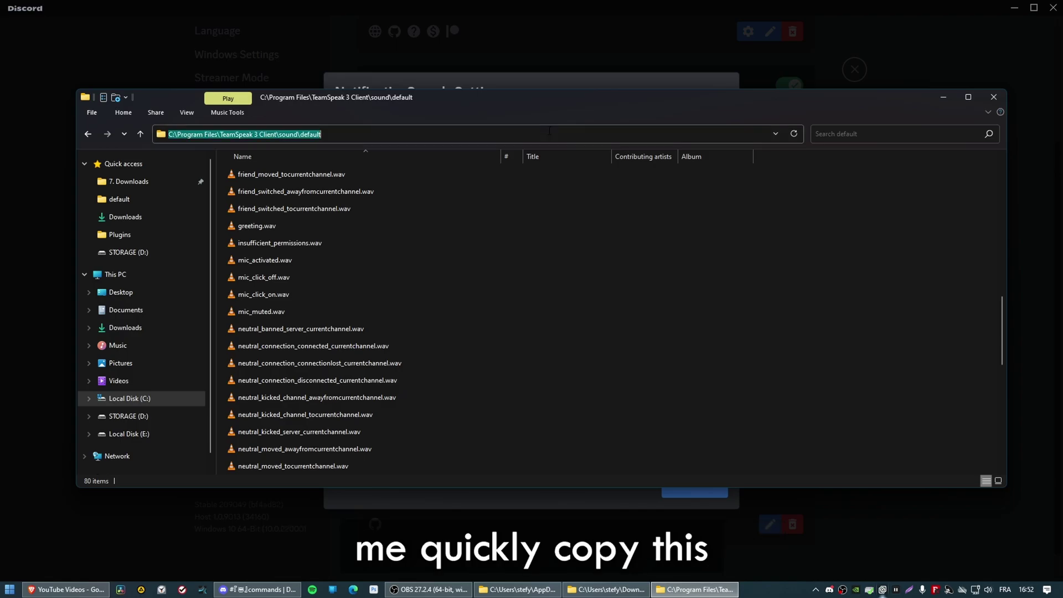
pyautogui.click(943, 97)
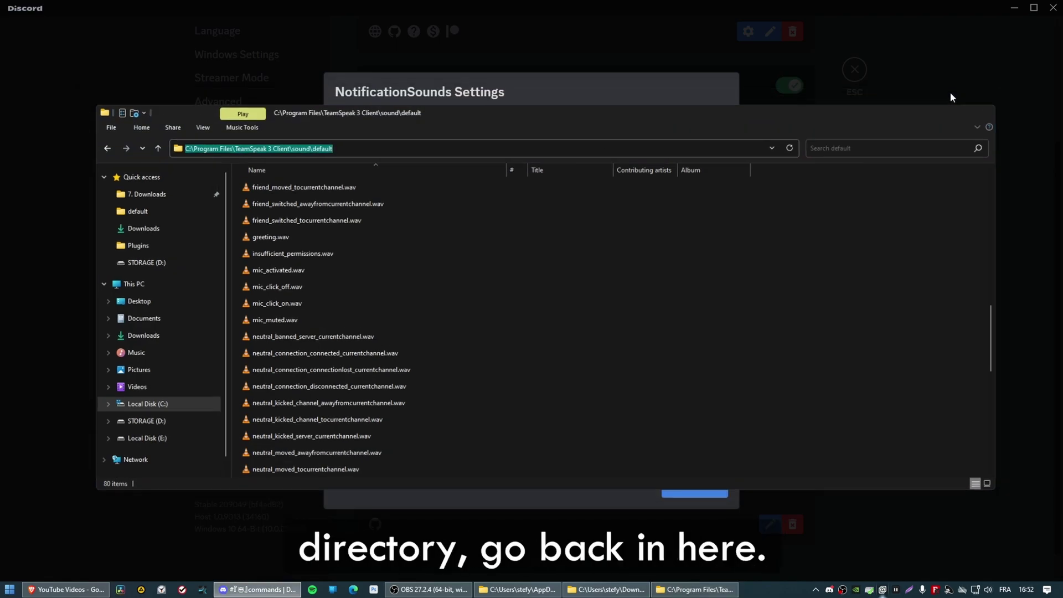
pyautogui.scroll(10, 410, 289)
pyautogui.scroll(5, 415, 292)
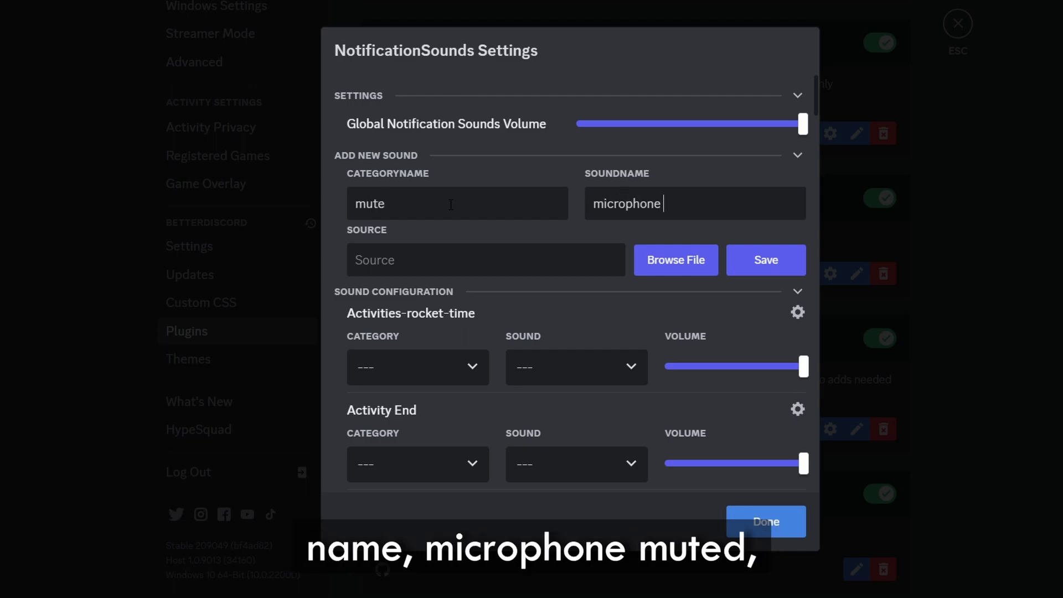
# - Finish the sound name 'microphone muted' and pick TeamSpeak's mic_muted.wav as its source file
pyautogui.write('muted')
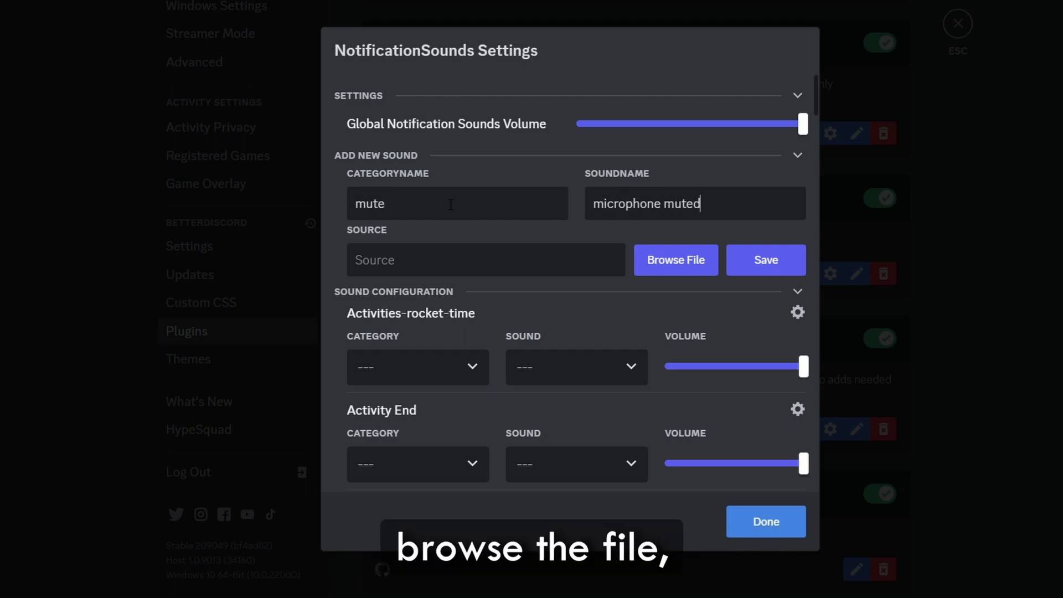
pyautogui.click(688, 272)
pyautogui.scroll(-5, 230, 148)
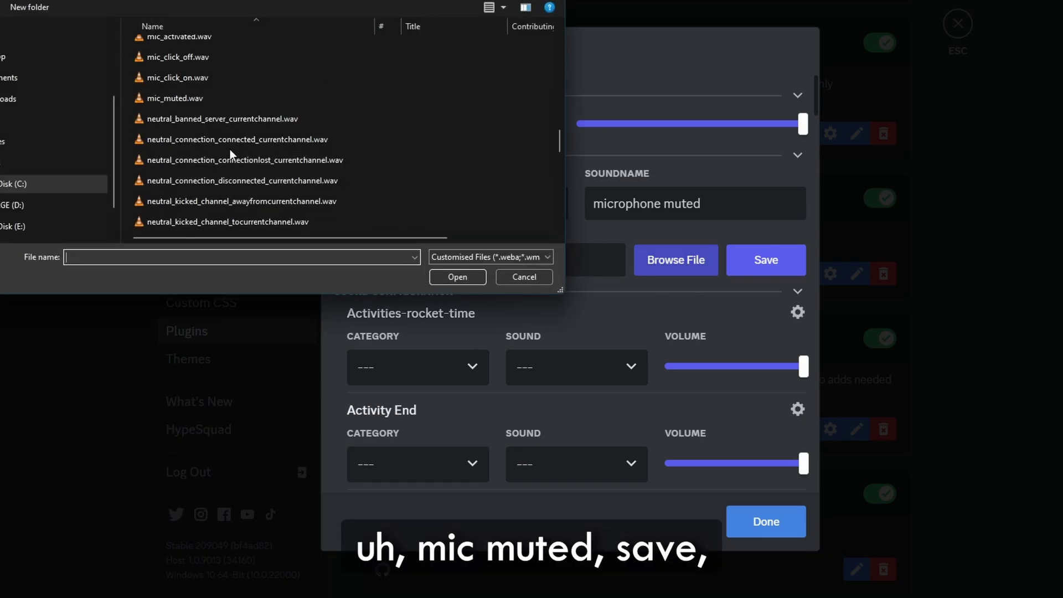
pyautogui.doubleClick(204, 98)
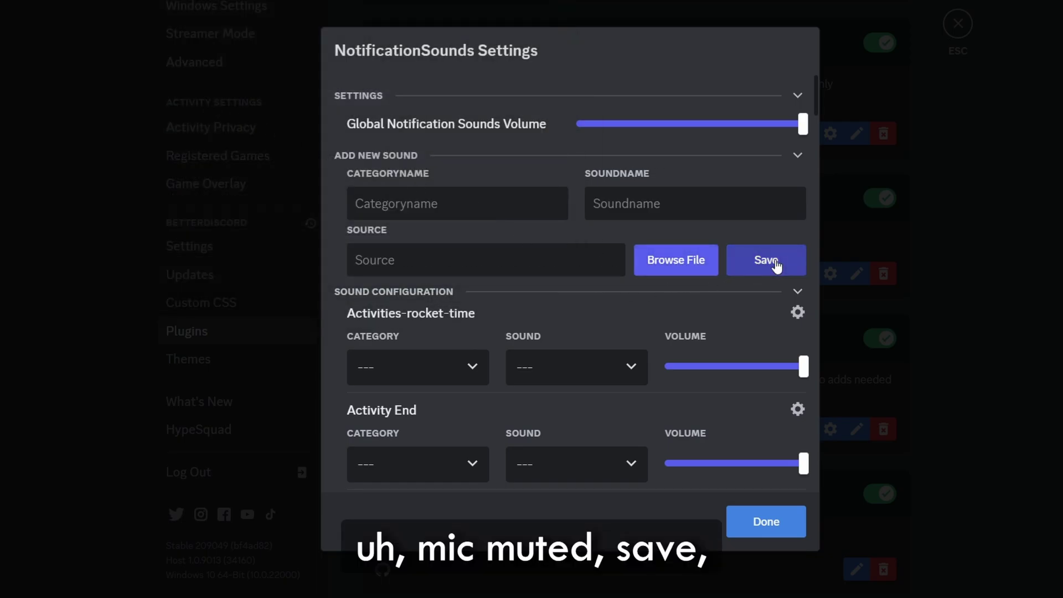
pyautogui.scroll(-15, 441, 313)
# - Set the Mute event's category to mute and its sound to microphone muted
pyautogui.click(426, 284)
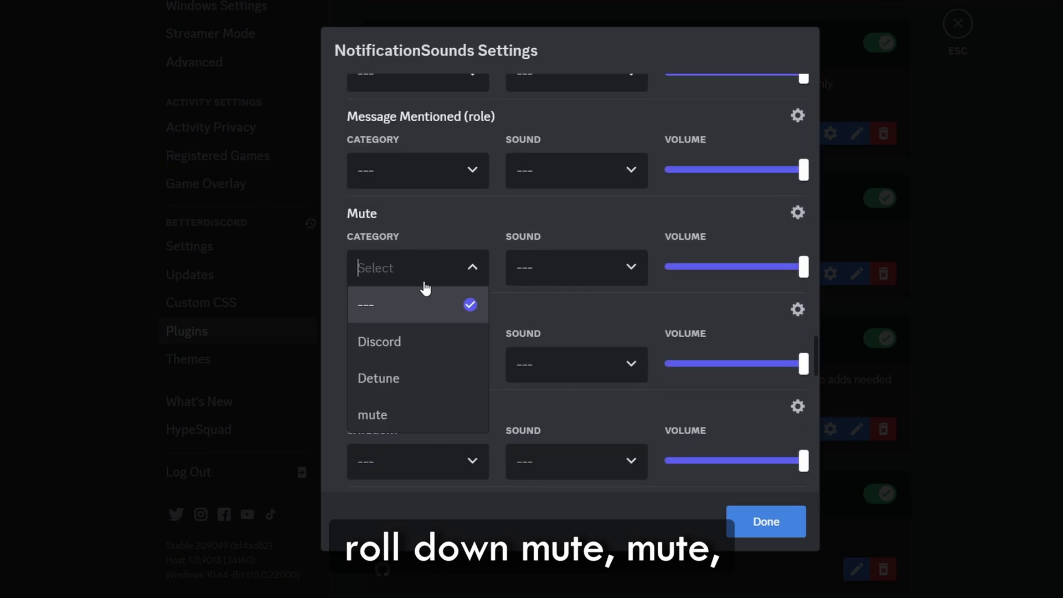
pyautogui.click(404, 415)
pyautogui.click(582, 269)
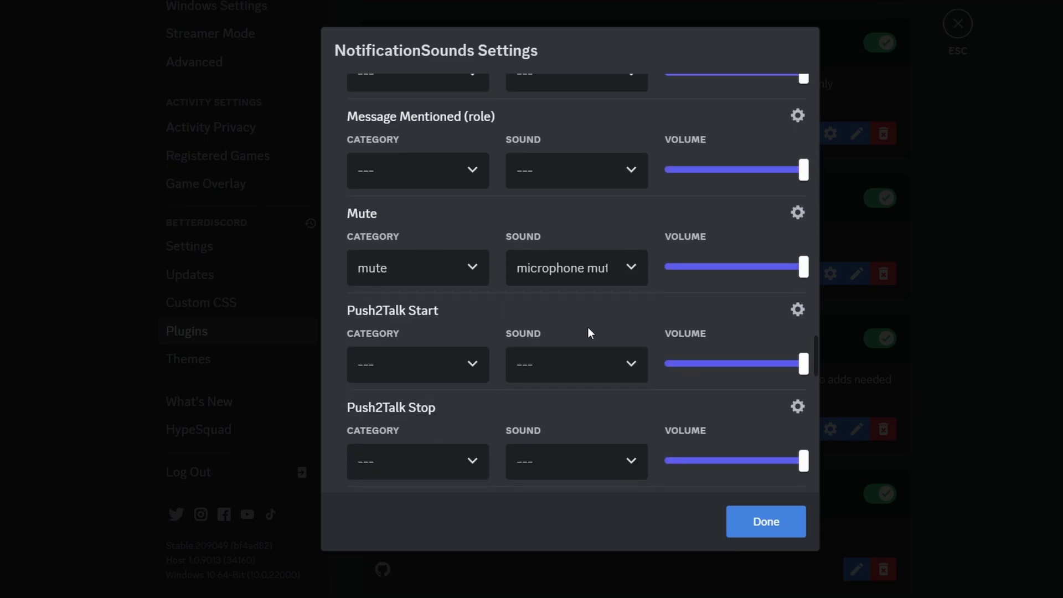
# - Close the settings, check MessageLoggerV2's display settings, then reopen NotificationSounds' Add New Sound section
pyautogui.click(758, 529)
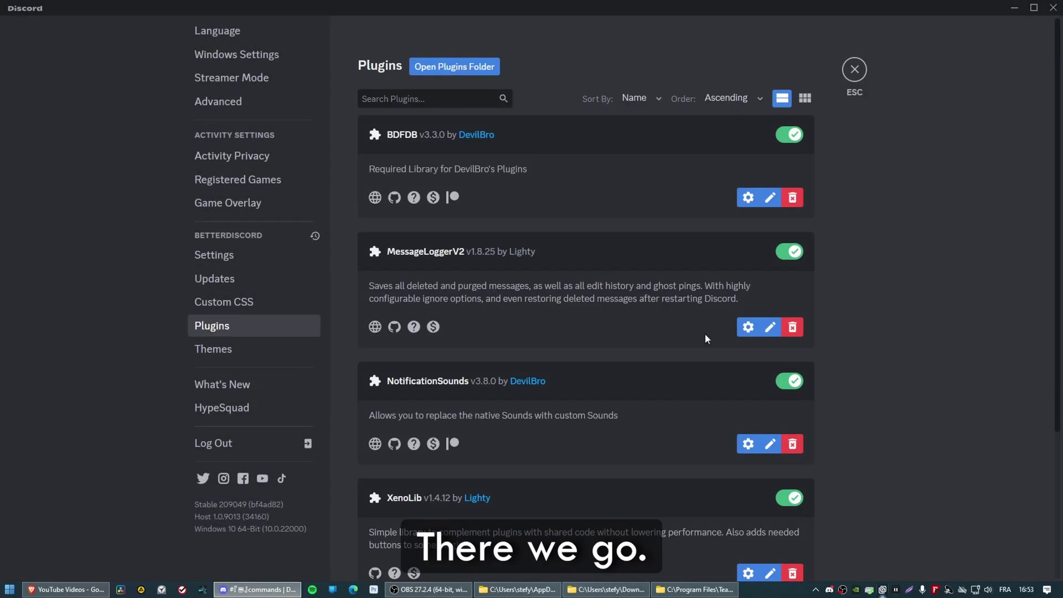
pyautogui.click(748, 327)
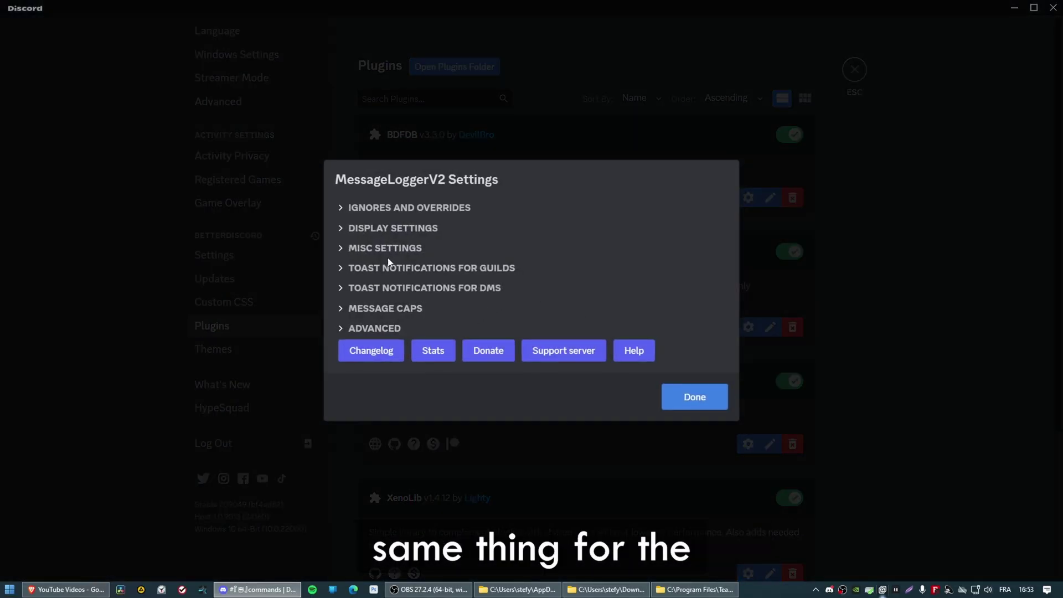
pyautogui.click(394, 228)
pyautogui.click(361, 142)
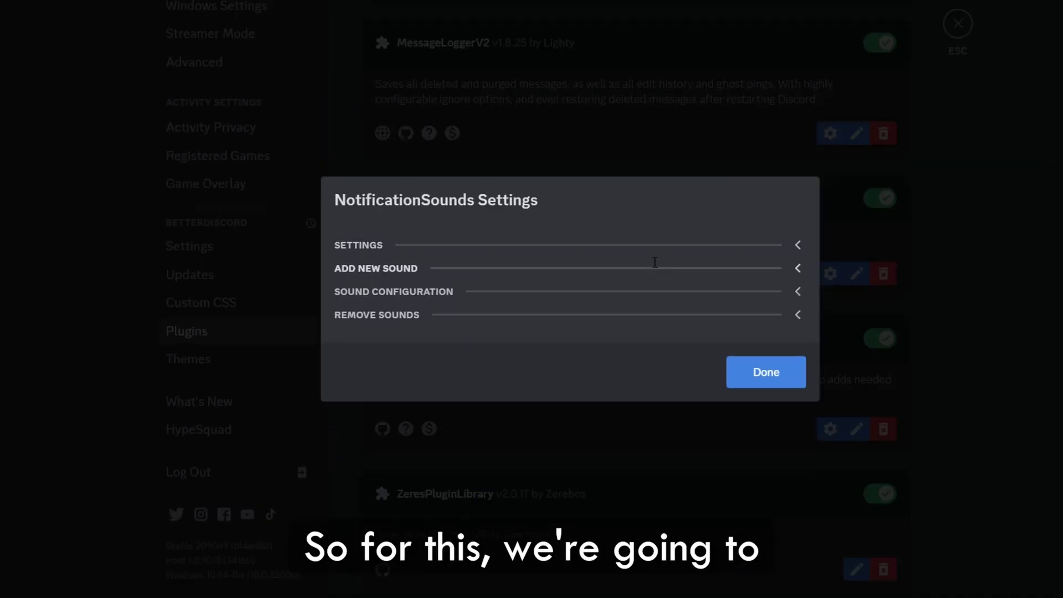
pyautogui.click(654, 264)
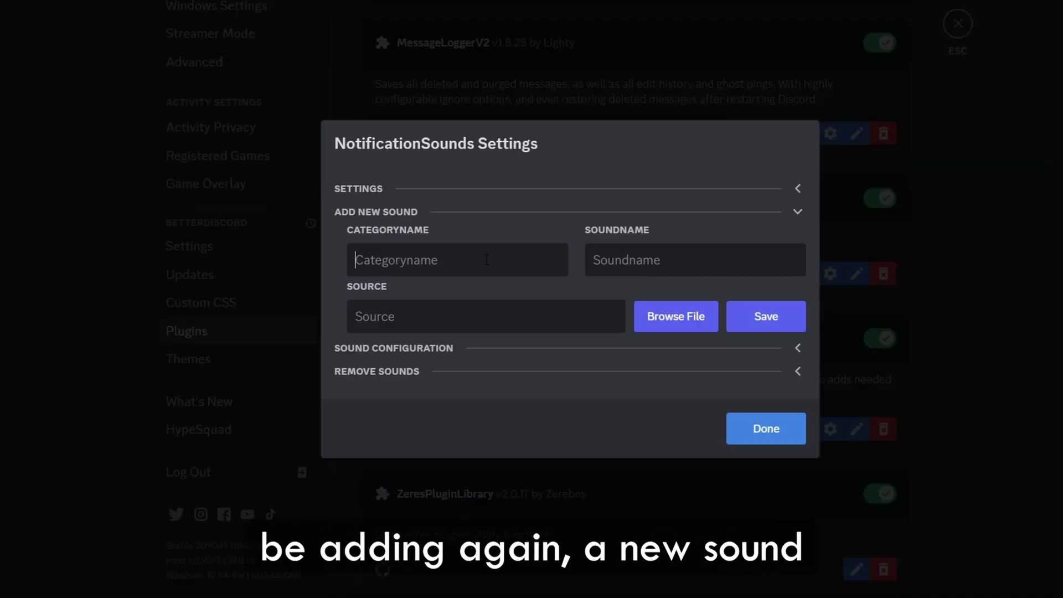
# - Add a 'Microphone activated' sound in category 'unmute' from mic_activated.wav and save it
pyautogui.click(486, 259)
pyautogui.write('unmut')
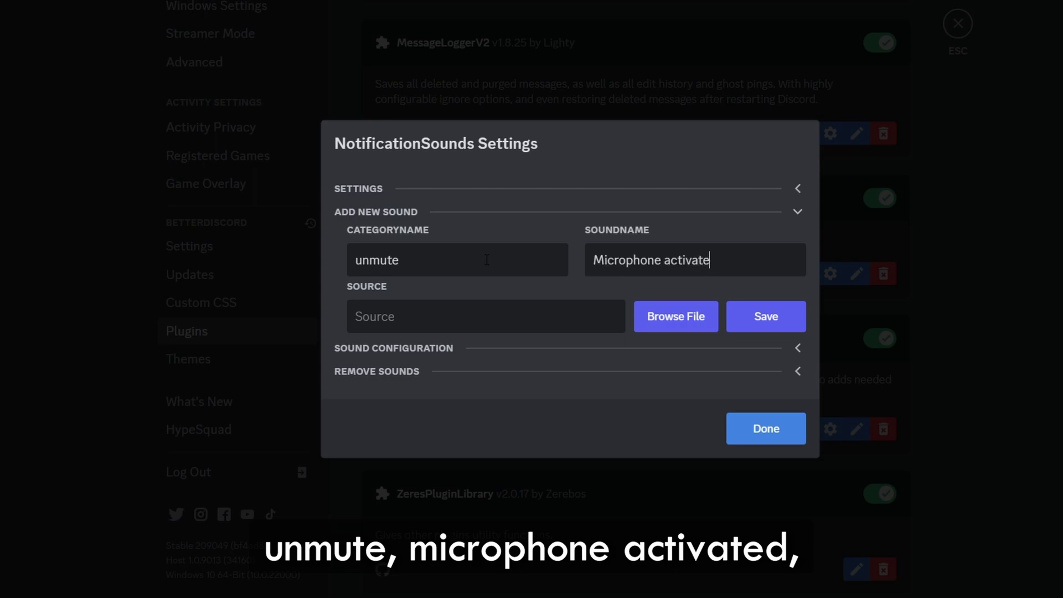
pyautogui.write('ed')
pyautogui.click(703, 329)
pyautogui.scroll(5, 226, 170)
pyautogui.scroll(-1, 201, 209)
pyautogui.doubleClick(238, 161)
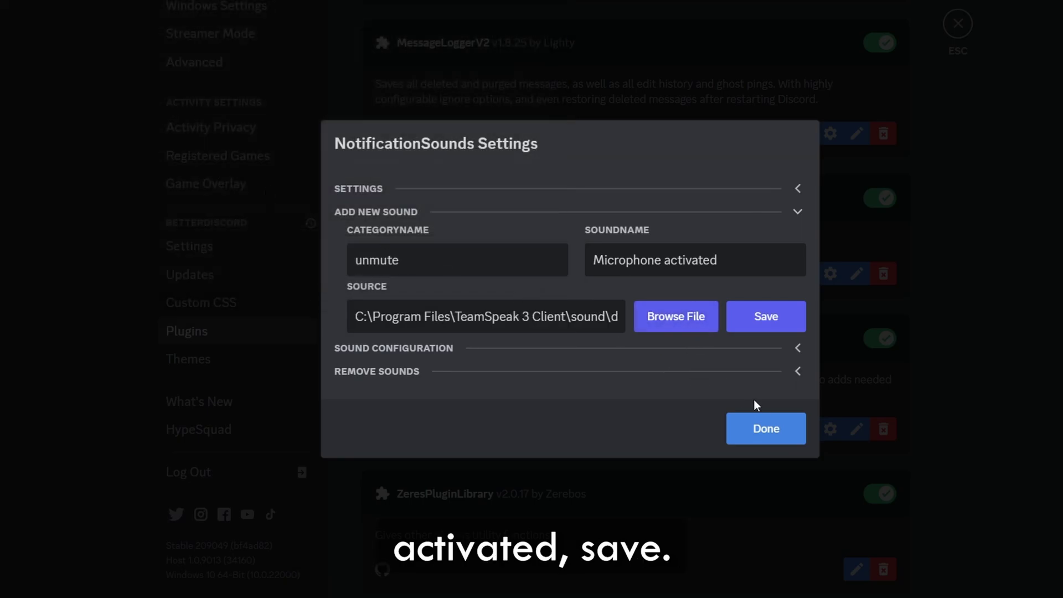
pyautogui.click(767, 326)
# - Assign the Unmute event category unmute and sound Microphone activated, then return to chat
pyautogui.click(797, 371)
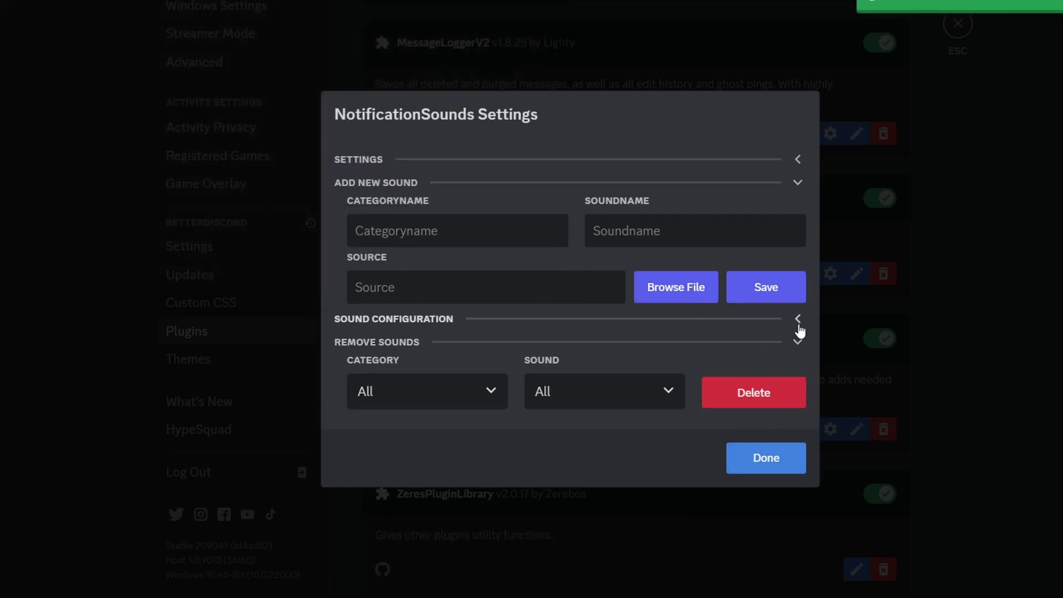
pyautogui.click(797, 317)
pyautogui.scroll(-20, 589, 330)
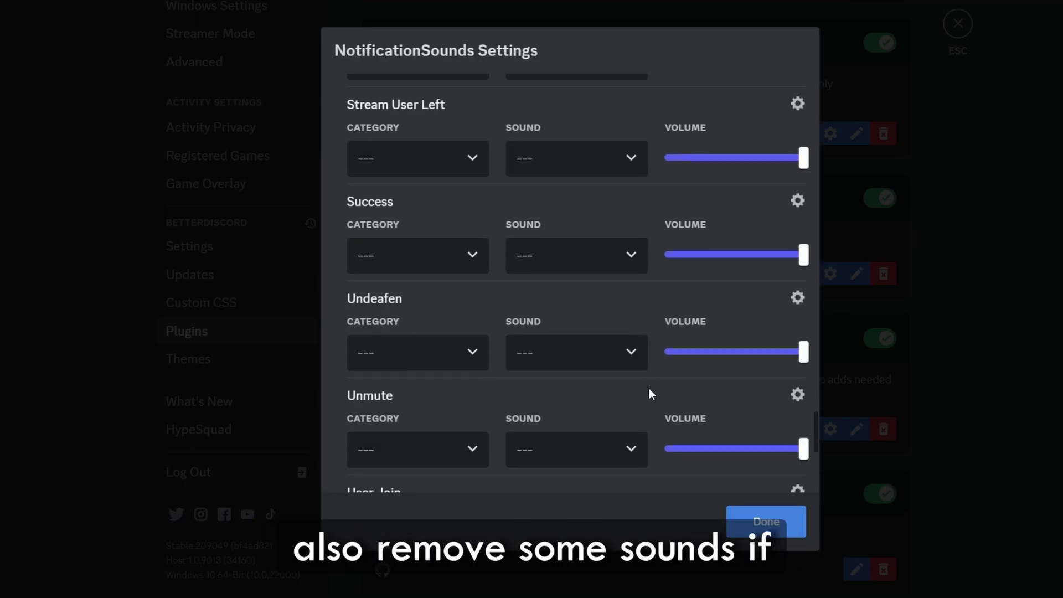
pyautogui.scroll(5, 557, 369)
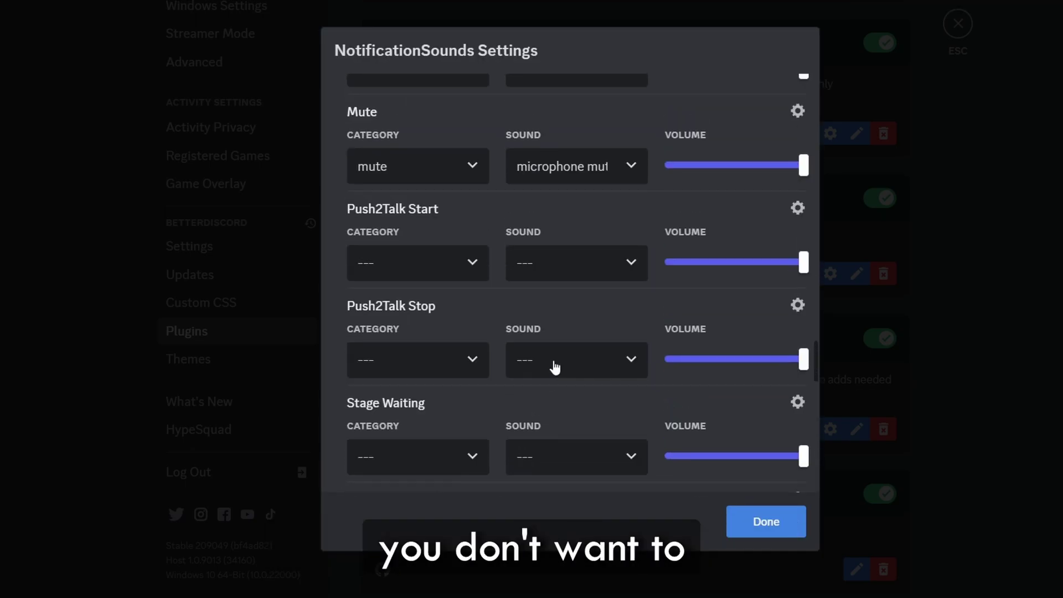
pyautogui.scroll(-14, 506, 279)
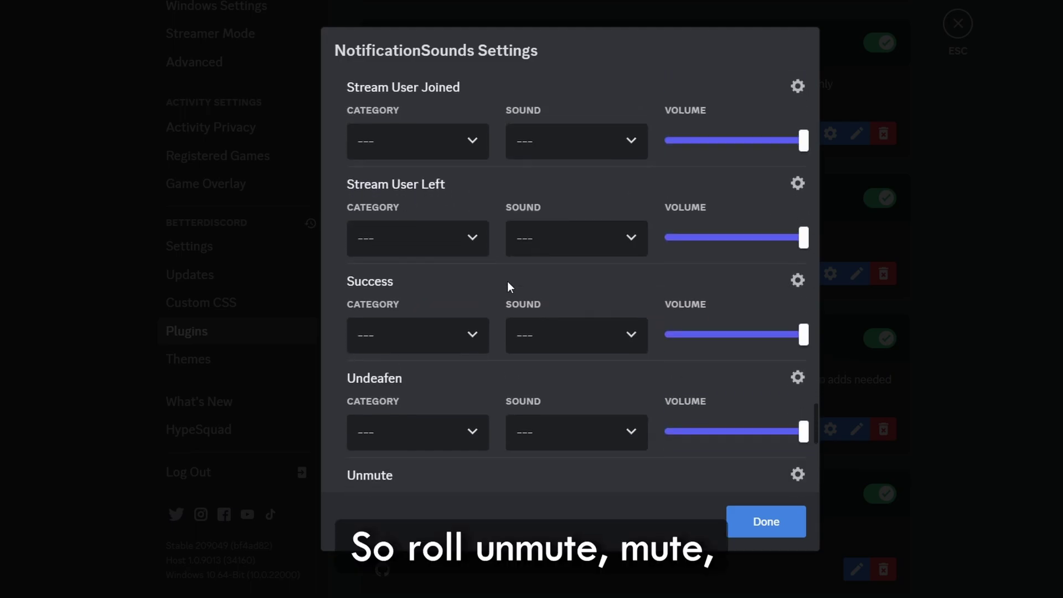
pyautogui.click(389, 351)
pyautogui.click(382, 517)
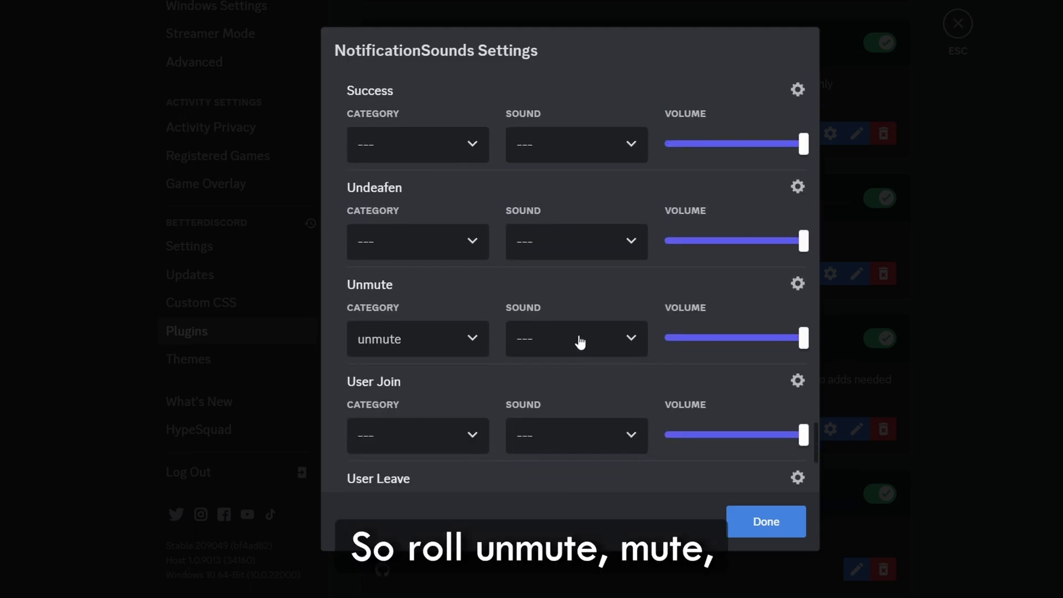
pyautogui.click(575, 339)
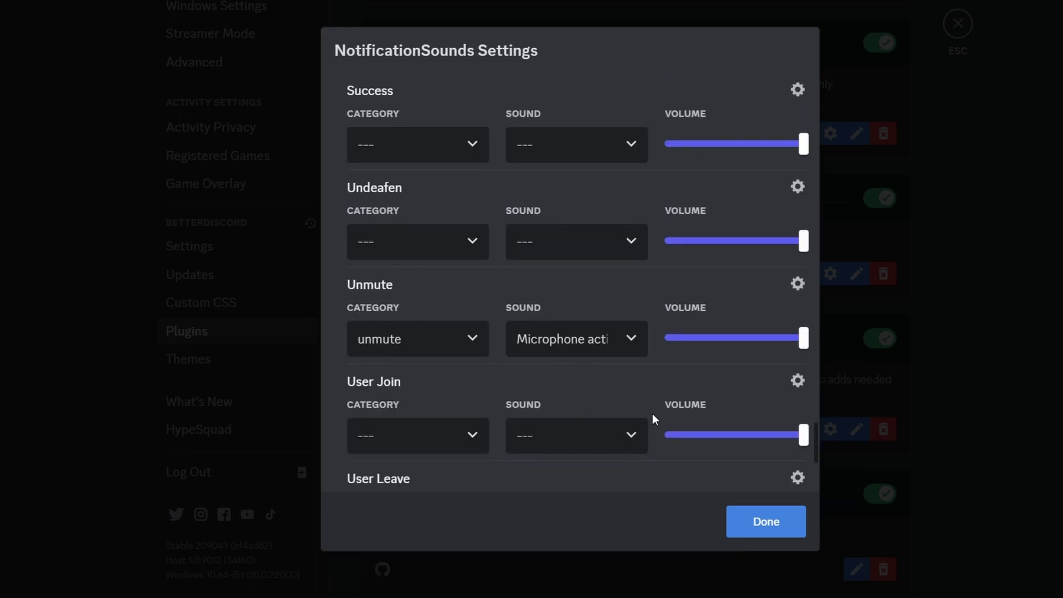
pyautogui.click(758, 525)
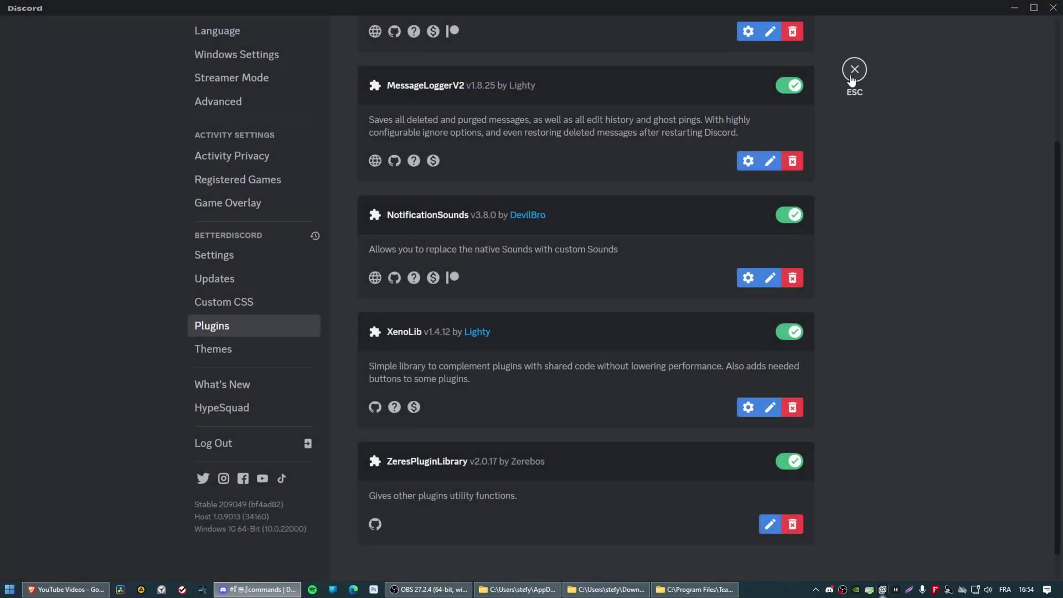
pyautogui.click(851, 79)
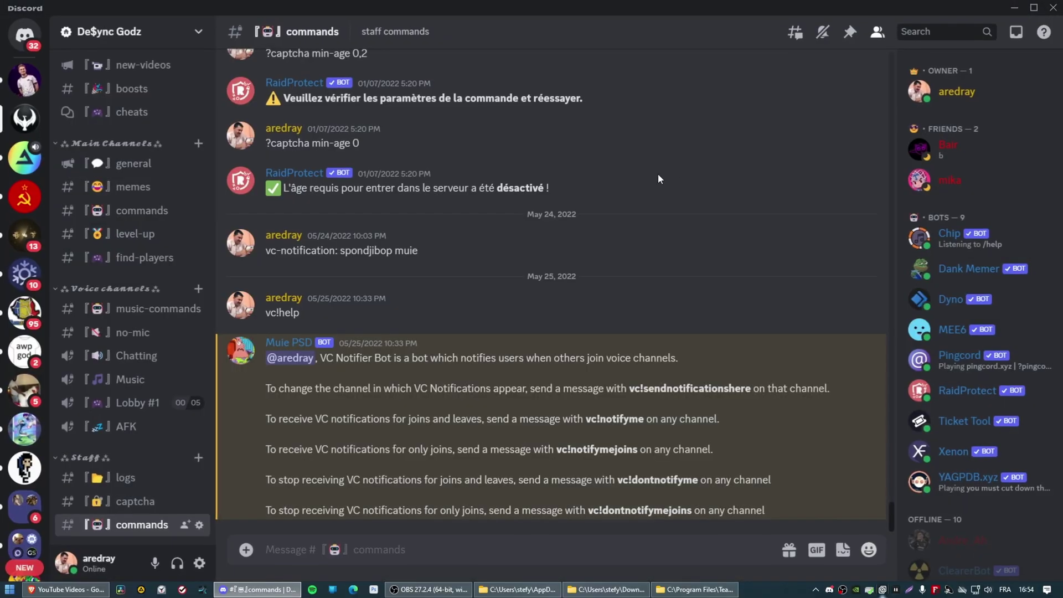
pyautogui.click(156, 562)
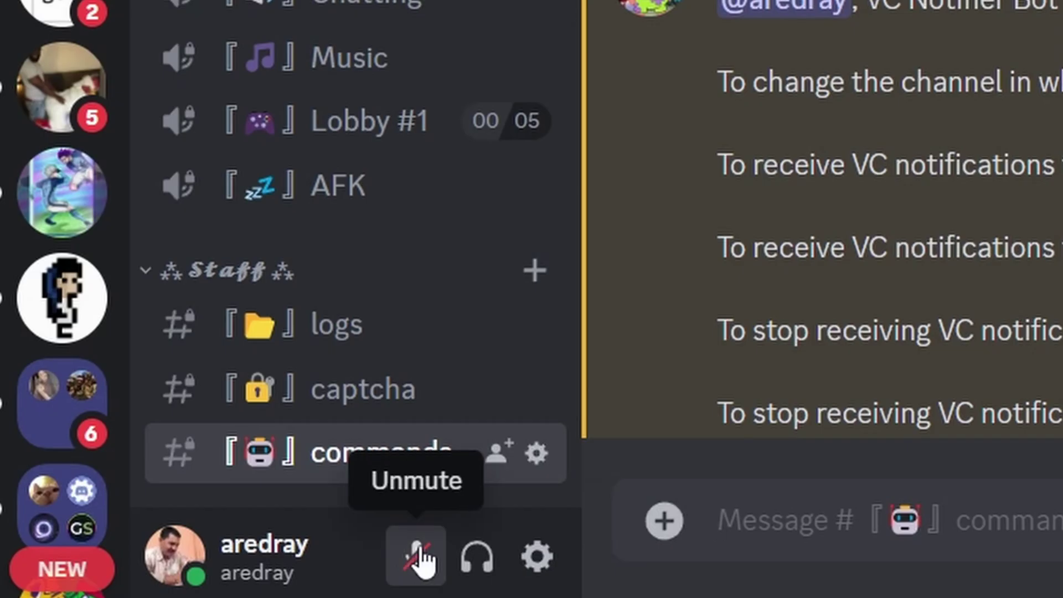
pyautogui.click(419, 559)
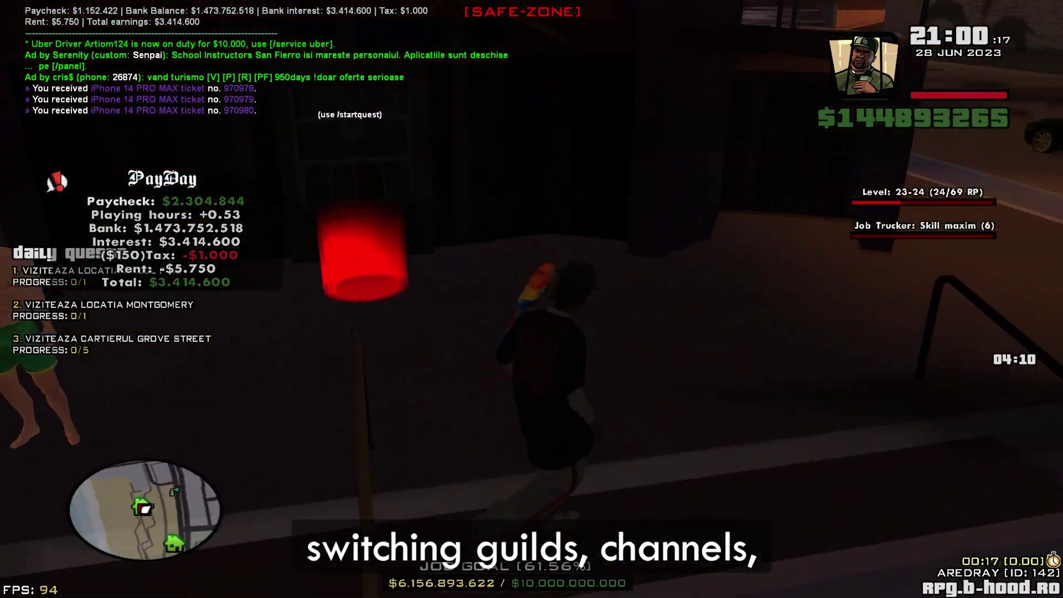
# - Send the /startquest command in SA-MP chat, then leave the game for the desktop
pyautogui.write('t')
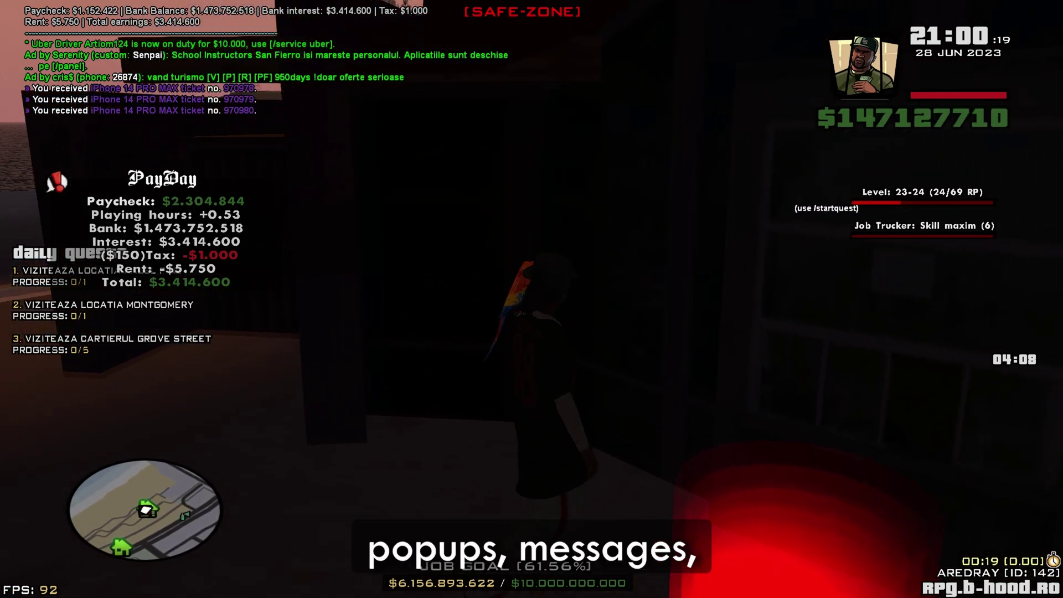
pyautogui.write('/startquest')
pyautogui.press('Return')
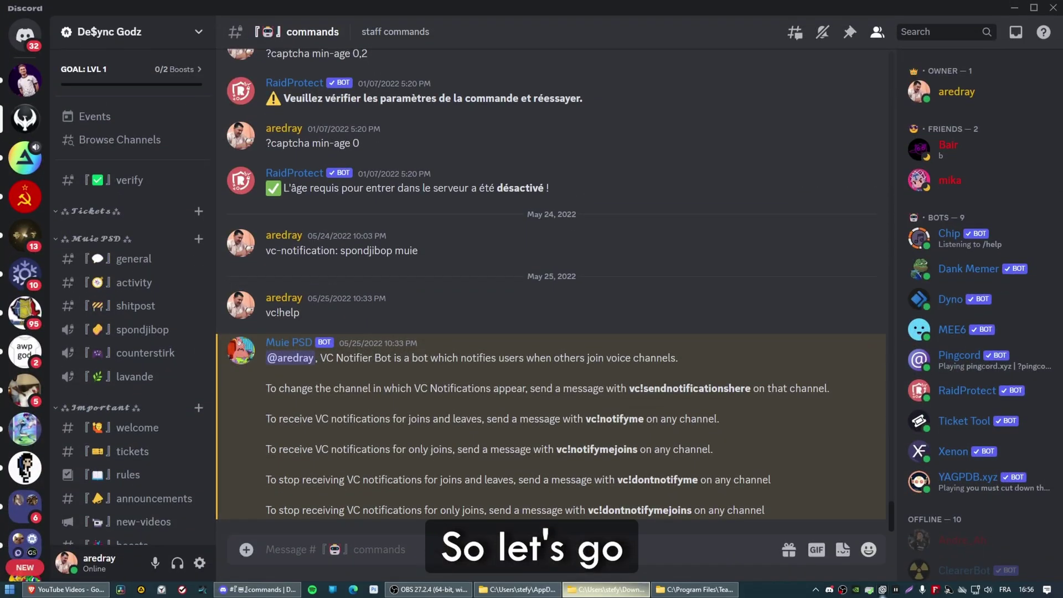
pyautogui.click(519, 589)
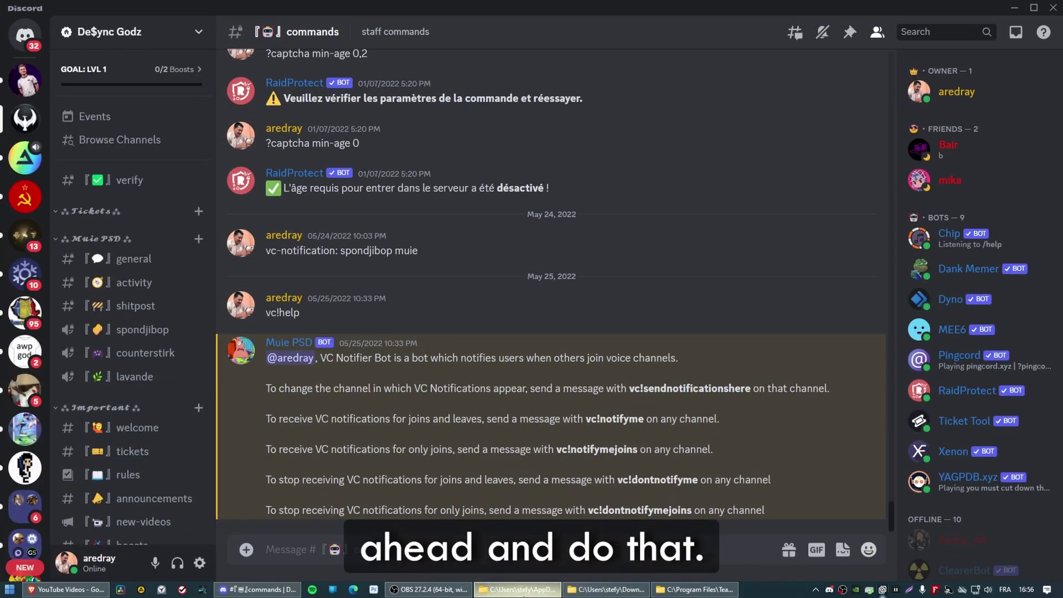
# - Dismiss the BetterAnimations changelog, enable BetterAnimations in the Plugins list, and open its settings
pyautogui.press('b')
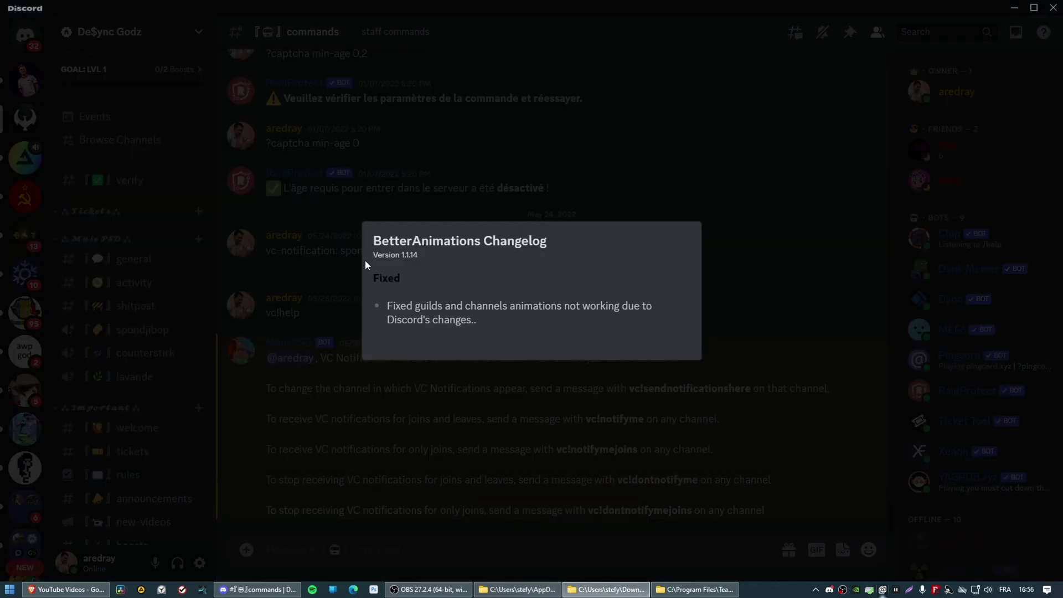
pyautogui.press('Escape')
pyautogui.click(199, 564)
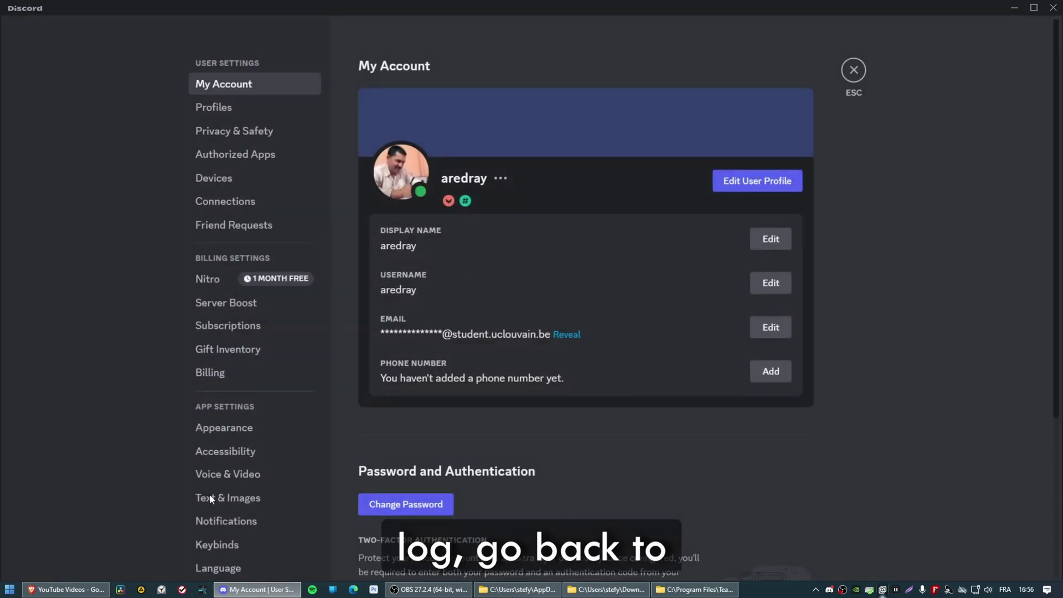
pyautogui.scroll(-8, 205, 465)
pyautogui.click(212, 365)
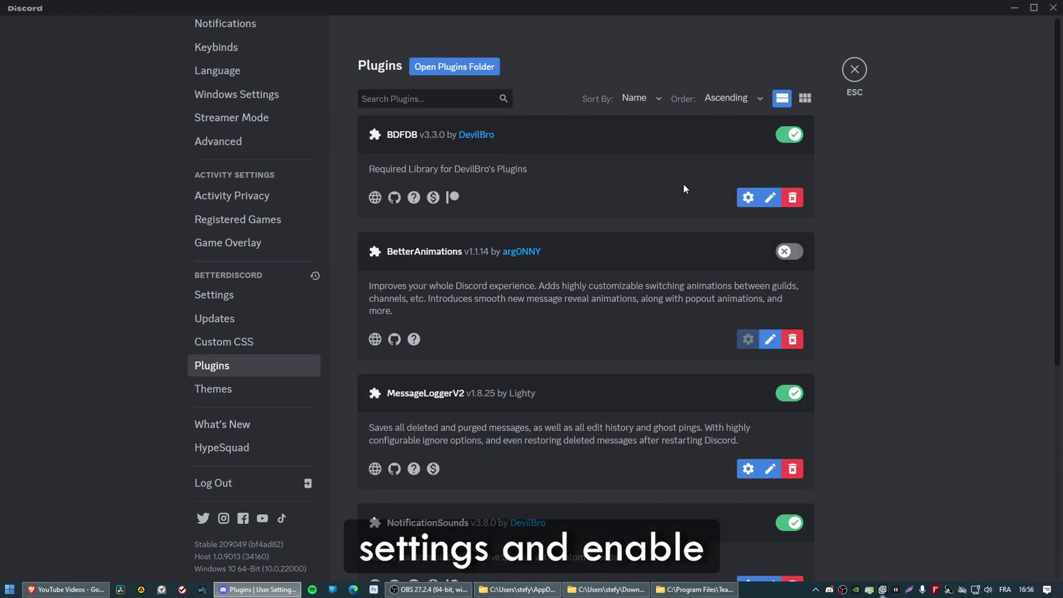
pyautogui.click(789, 253)
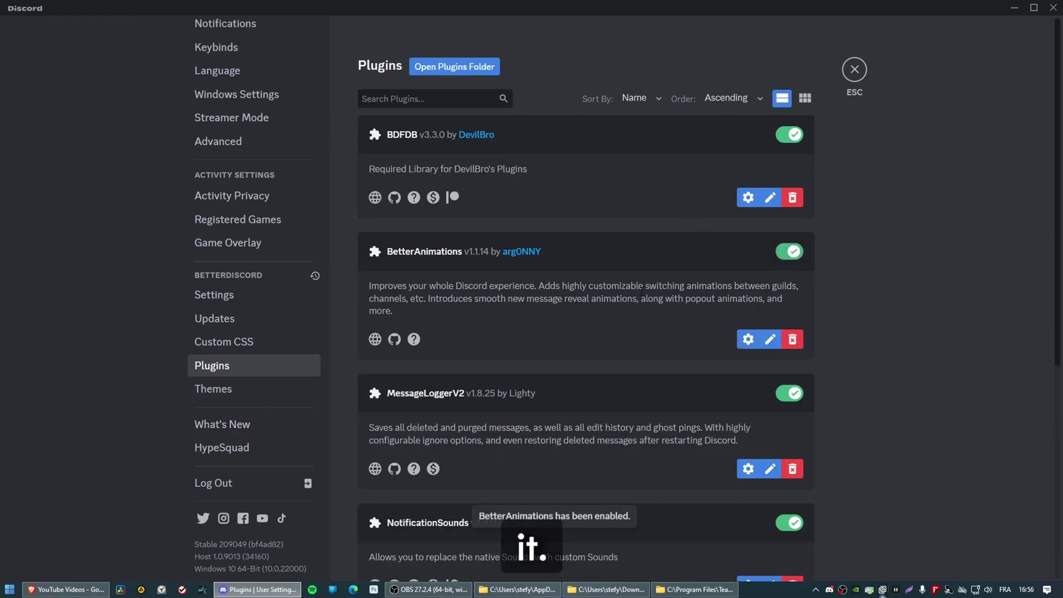
pyautogui.click(748, 339)
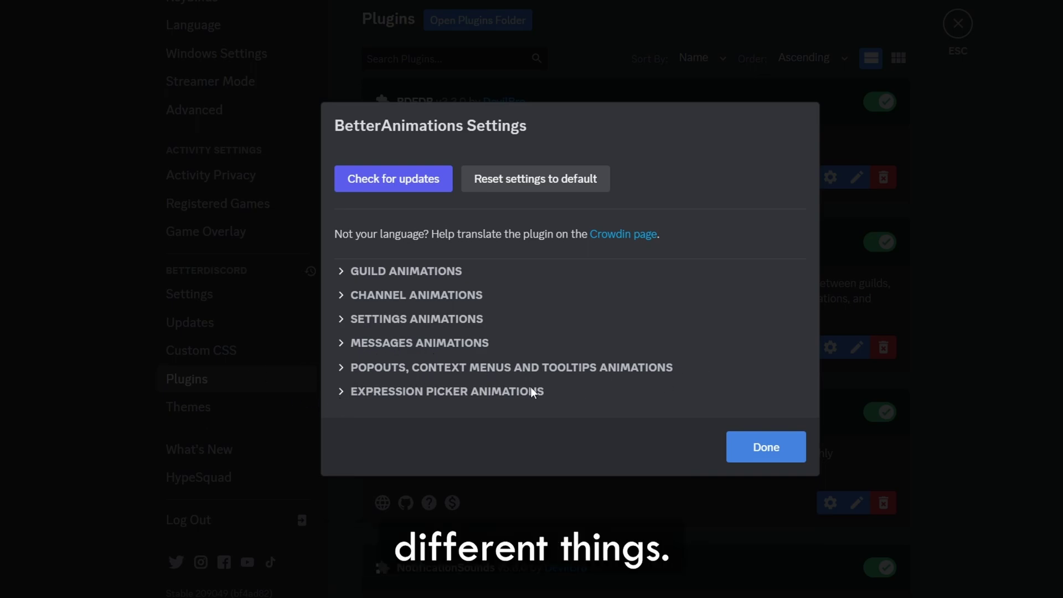
# - Review the Messages Animations types, close the BetterAnimations settings and leave User Settings
pyautogui.click(485, 343)
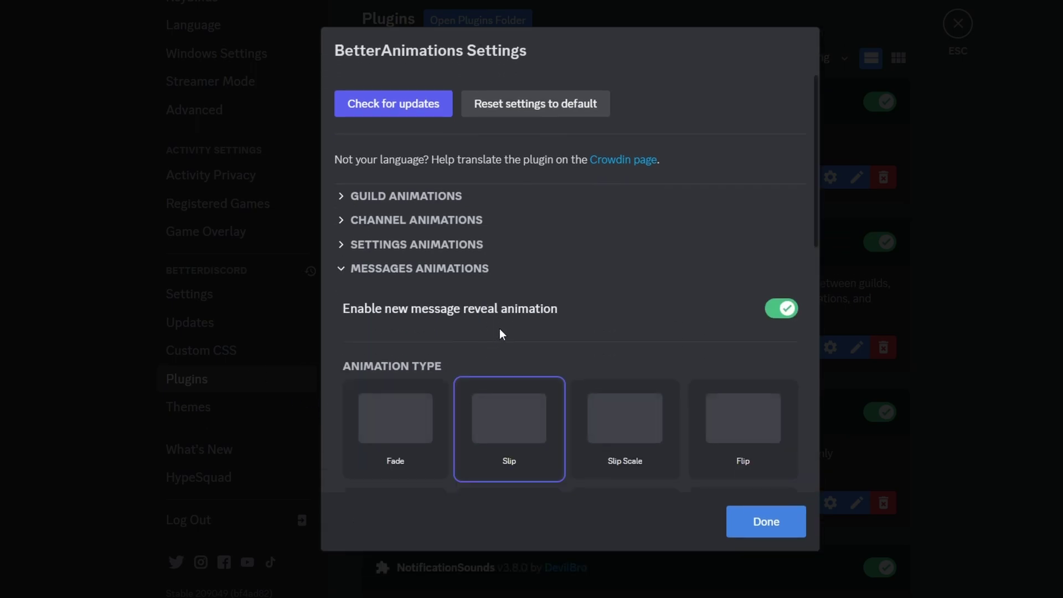
pyautogui.scroll(-2, 500, 328)
pyautogui.scroll(-3, 515, 255)
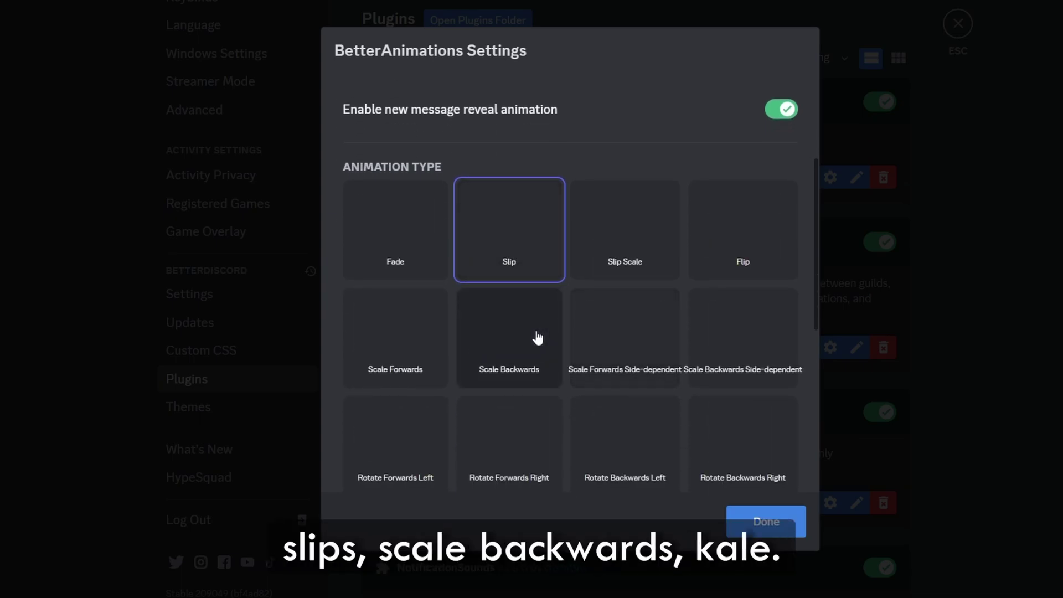
pyautogui.scroll(-1, 537, 336)
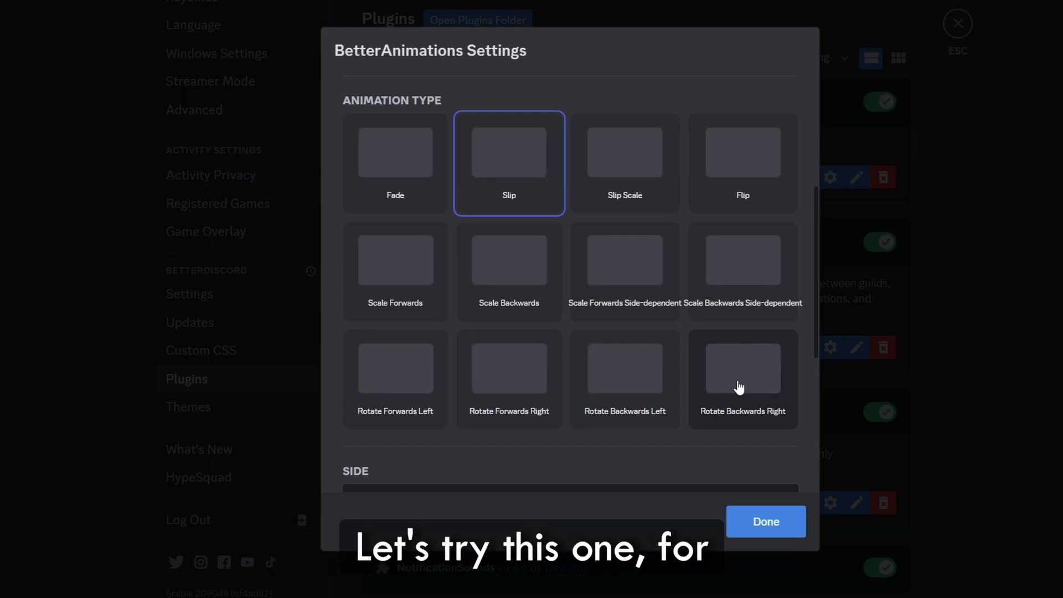
pyautogui.click(766, 522)
pyautogui.click(958, 23)
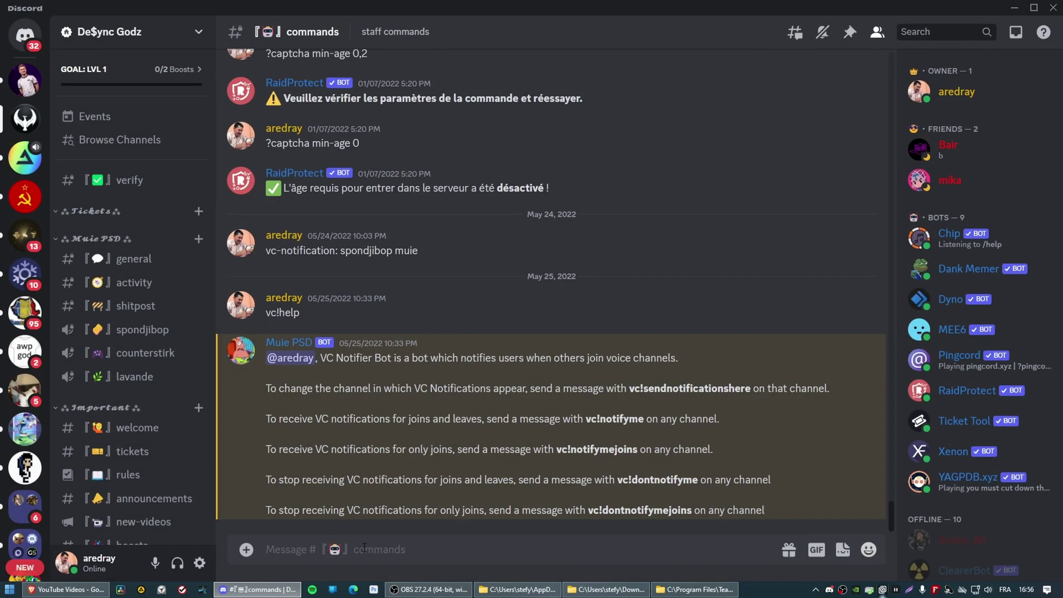
# - Send the test messages 'dddd', 'zaeaz' and 'aze' to see the animation
pyautogui.write('dddd')
pyautogui.press('Return')
pyautogui.press('d')
pyautogui.press('Return')
pyautogui.press('d')
pyautogui.press('Return')
pyautogui.write('zaeaz')
pyautogui.press('Return')
pyautogui.write('aze')
pyautogui.press('Return')
# - Browse the BetterDiscord, Windows Settings, Activity Privacy and Registered Games settings pages, then return to Plugins
pyautogui.click(201, 564)
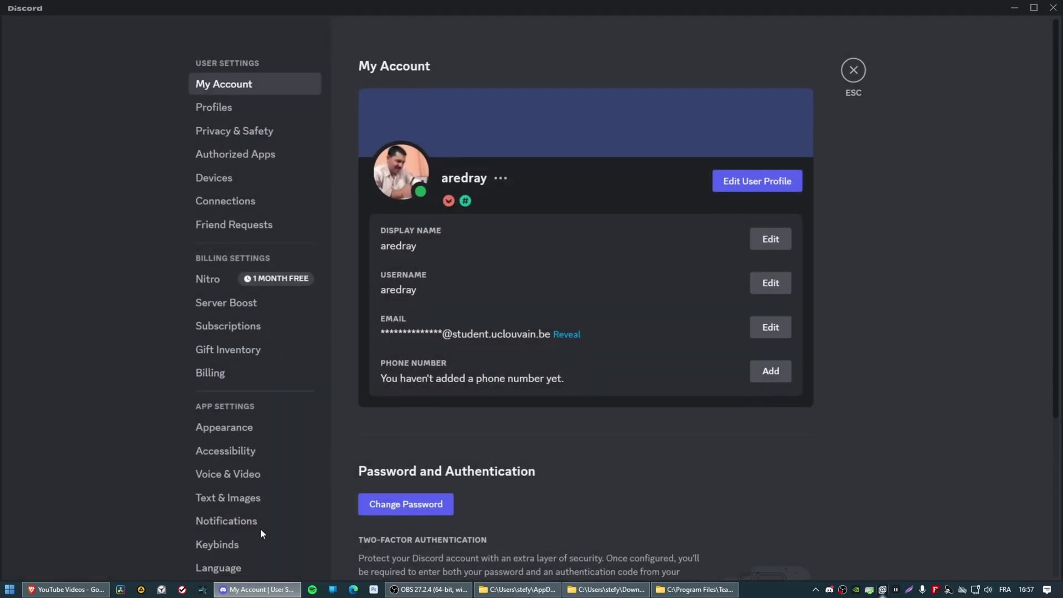
pyautogui.scroll(-8, 258, 326)
pyautogui.click(212, 365)
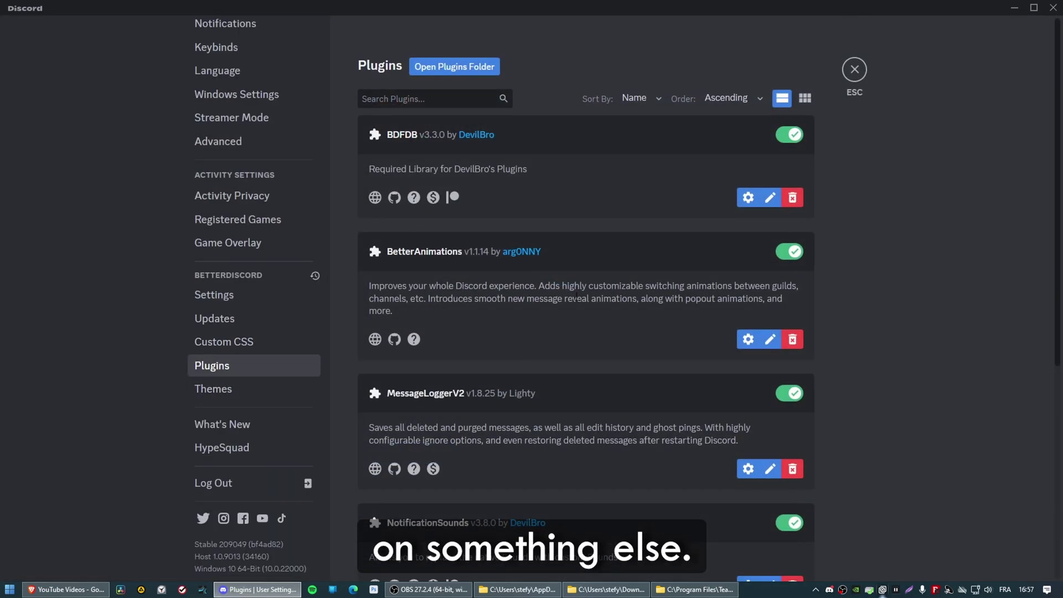
pyautogui.scroll(-6, 588, 375)
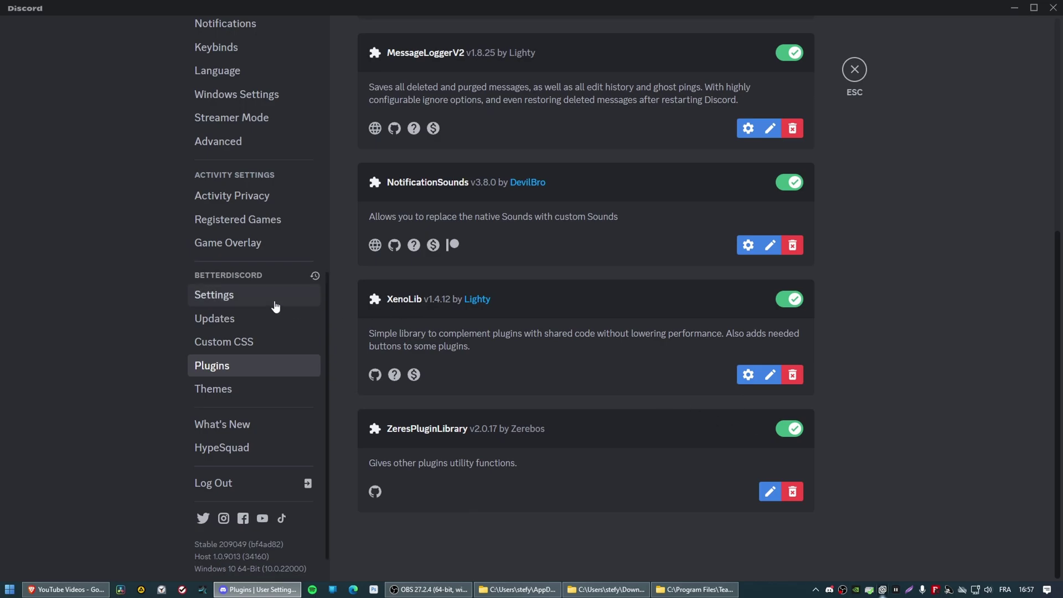
pyautogui.click(274, 300)
pyautogui.click(260, 95)
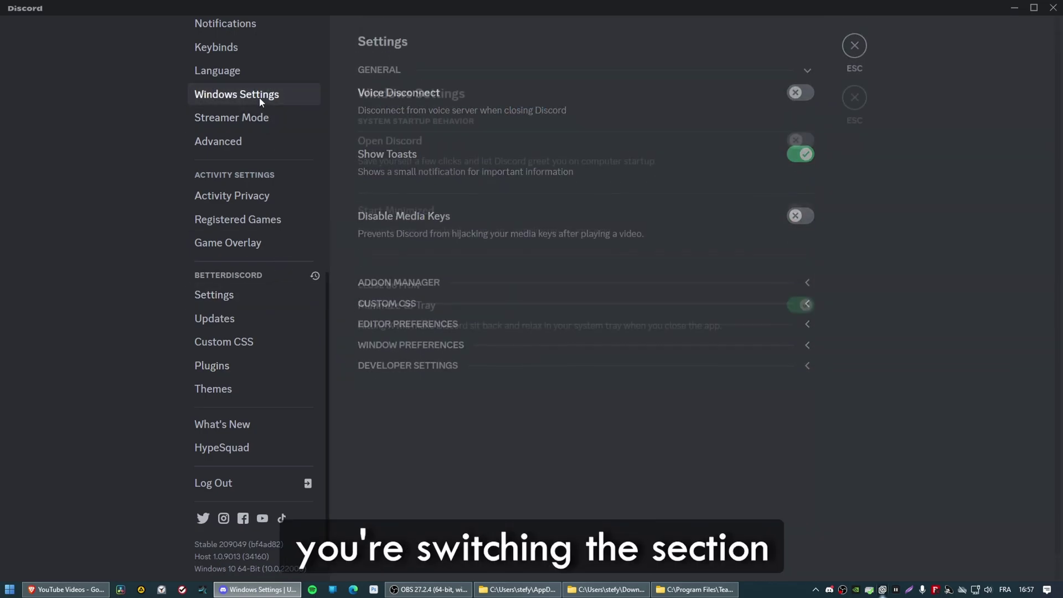
pyautogui.click(257, 196)
pyautogui.click(221, 141)
pyautogui.click(238, 219)
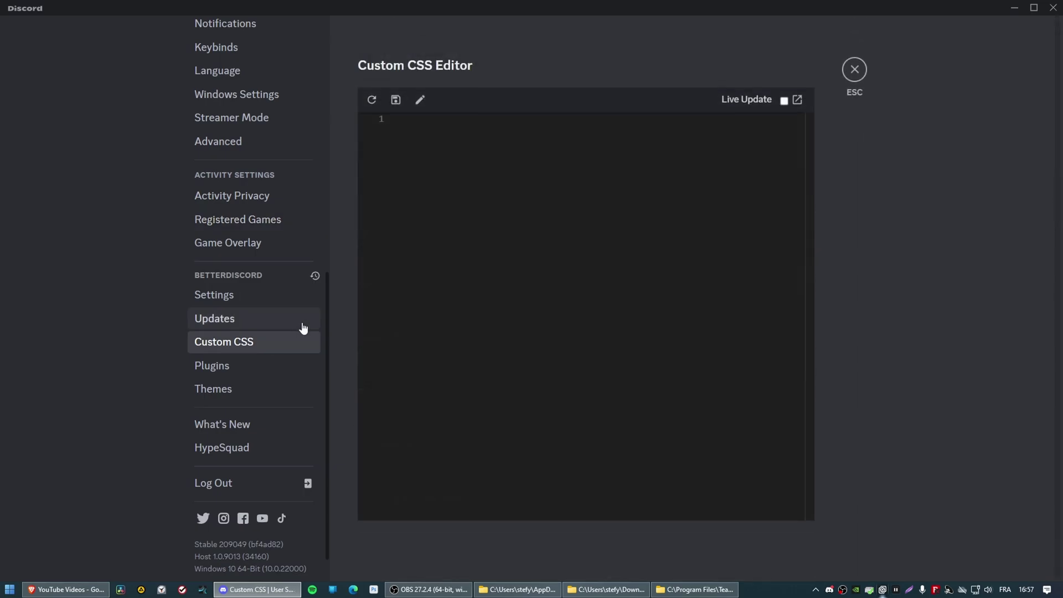
pyautogui.click(268, 370)
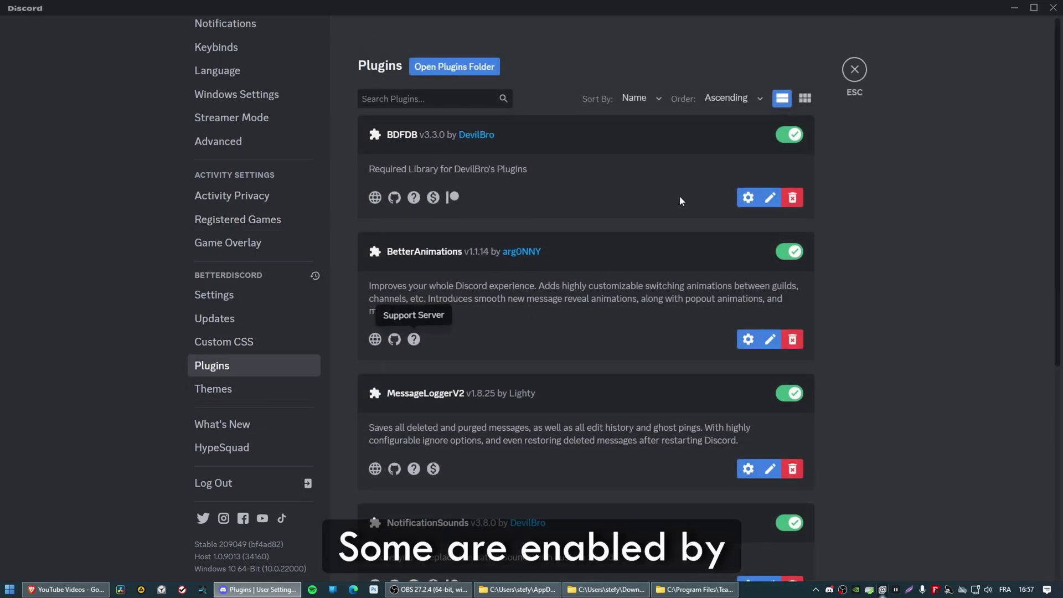
# - Glance at the BDFDB plugin settings and the Custom CSS page, then return to Plugins
pyautogui.click(748, 198)
pyautogui.press('Escape')
pyautogui.click(223, 341)
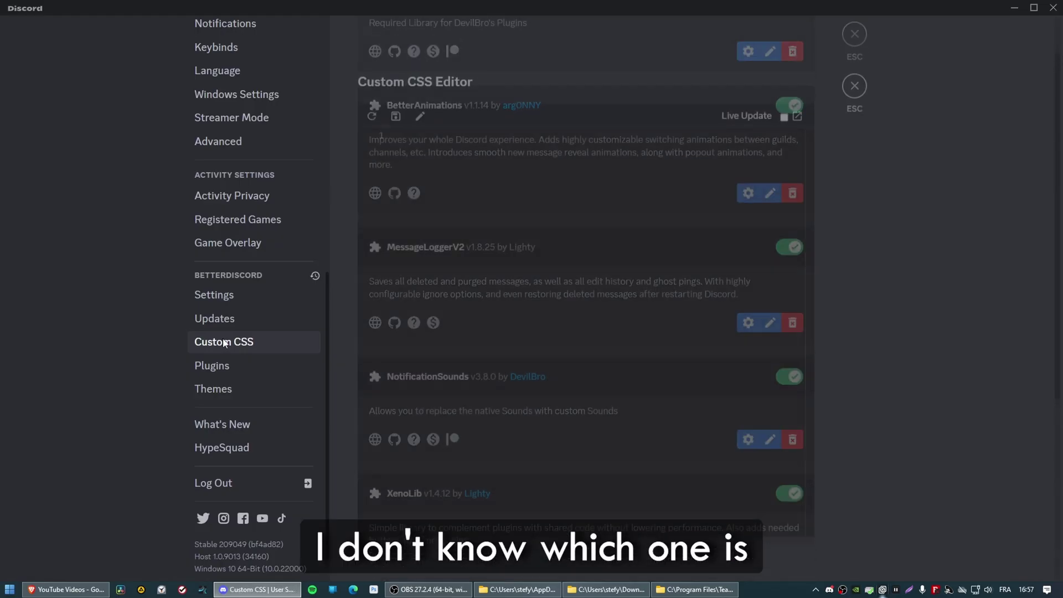
pyautogui.click(268, 364)
pyautogui.scroll(-5, 624, 422)
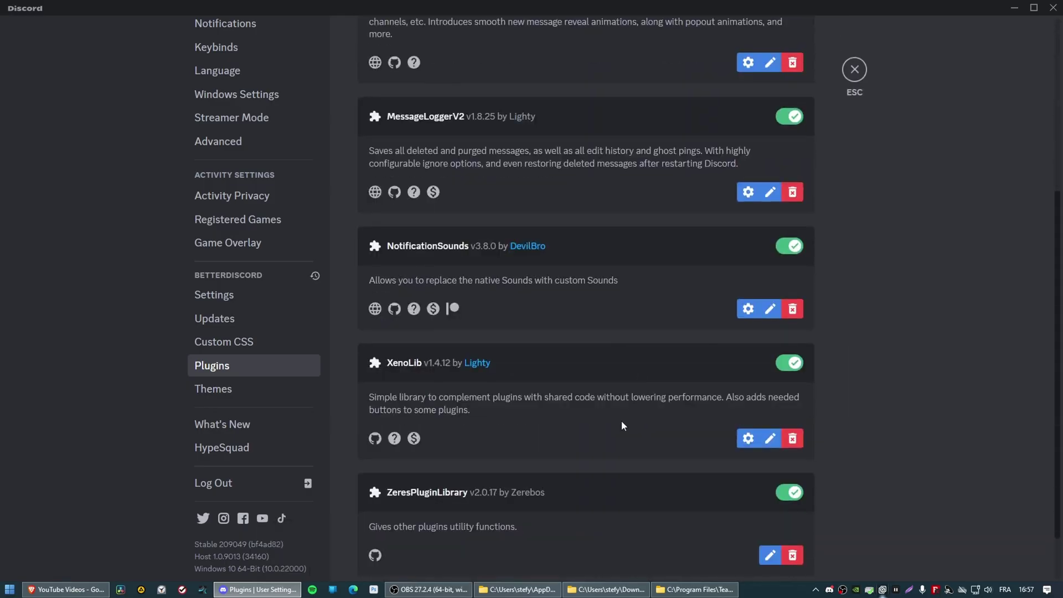
pyautogui.scroll(4, 624, 422)
# - Pick a different animation type card in BetterAnimations settings and confirm with Done
pyautogui.click(748, 284)
pyautogui.scroll(-3, 398, 375)
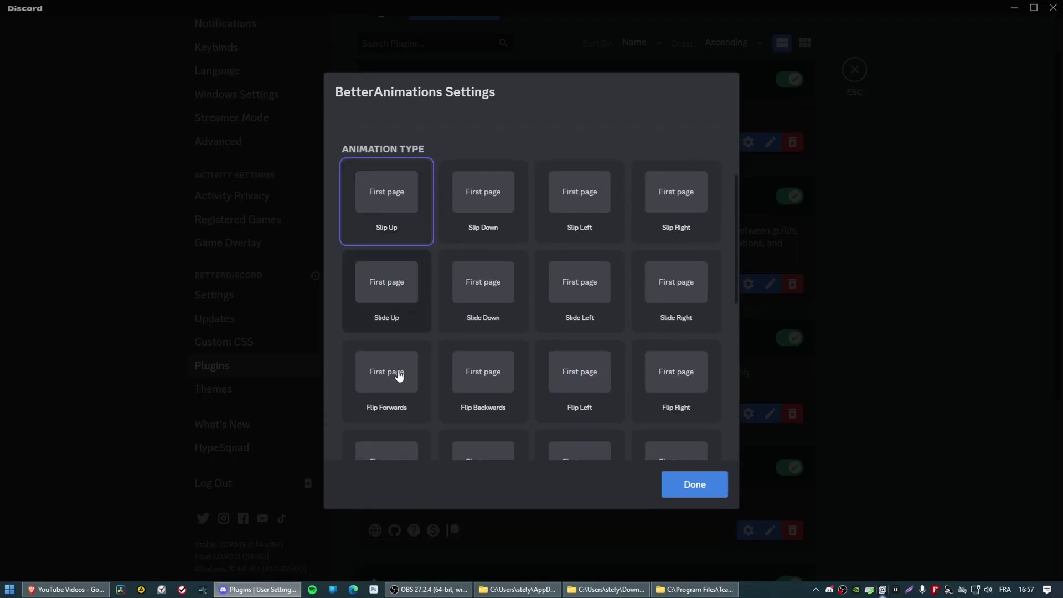
pyautogui.scroll(-3, 457, 288)
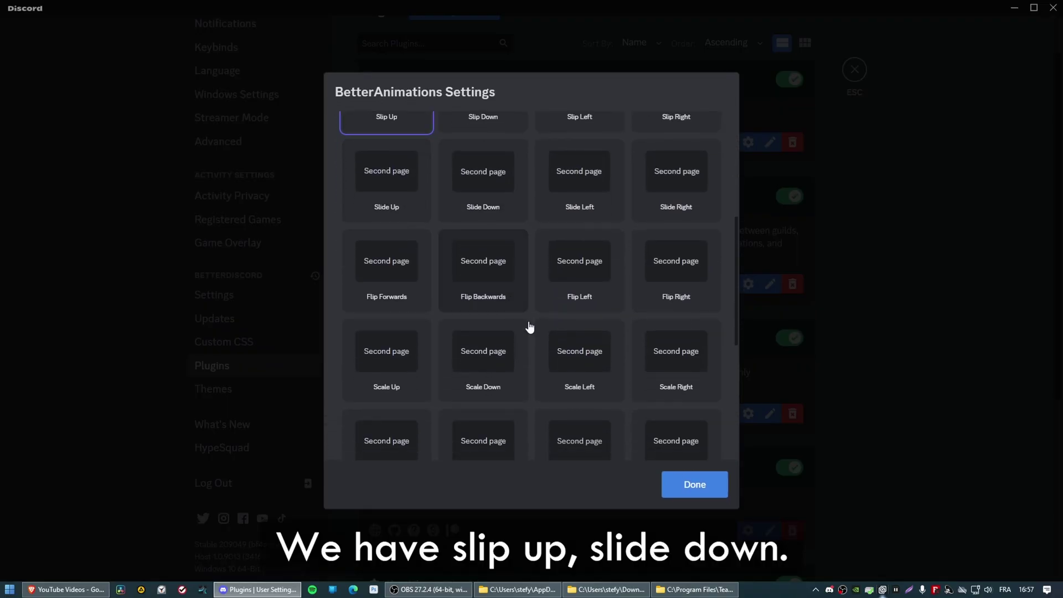
pyautogui.click(586, 398)
pyautogui.click(697, 489)
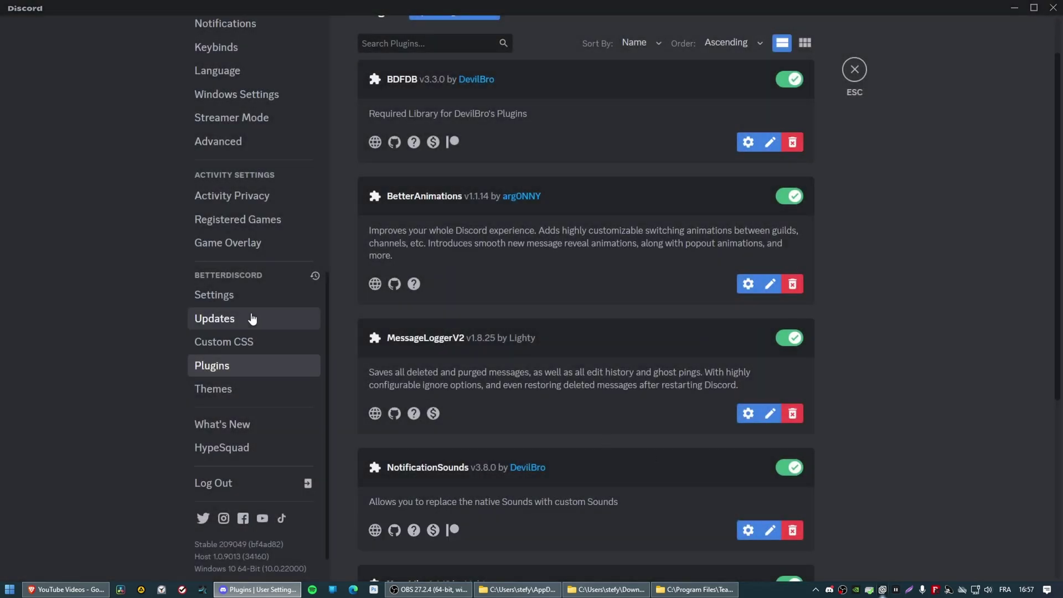
pyautogui.click(250, 341)
# - Confirm BetterAnimations' Guild Animations is set to Flip Right, then open the empty Custom CSS editor
pyautogui.click(248, 387)
pyautogui.click(266, 366)
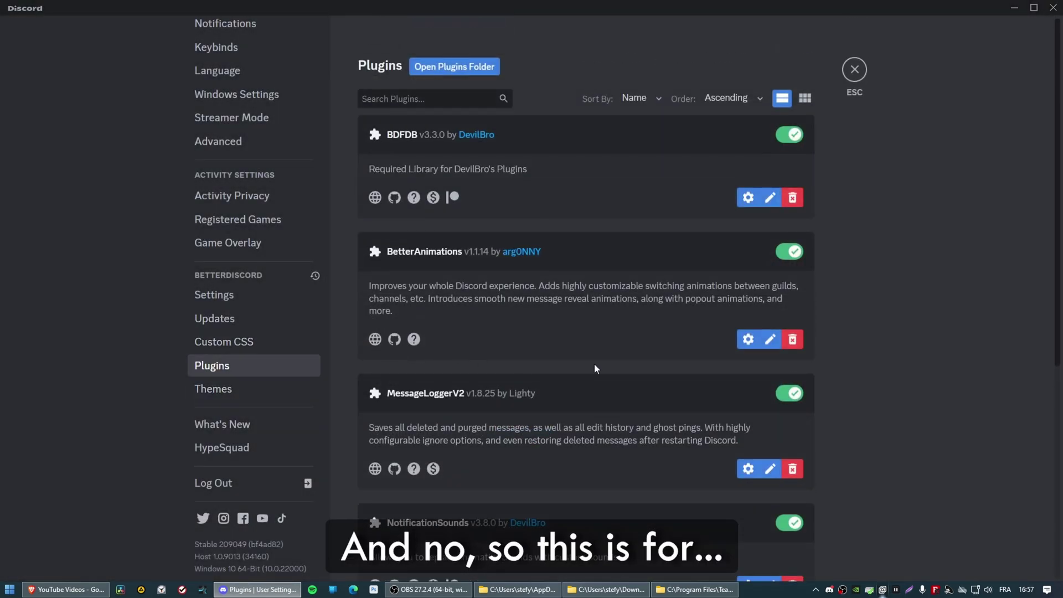
pyautogui.click(748, 339)
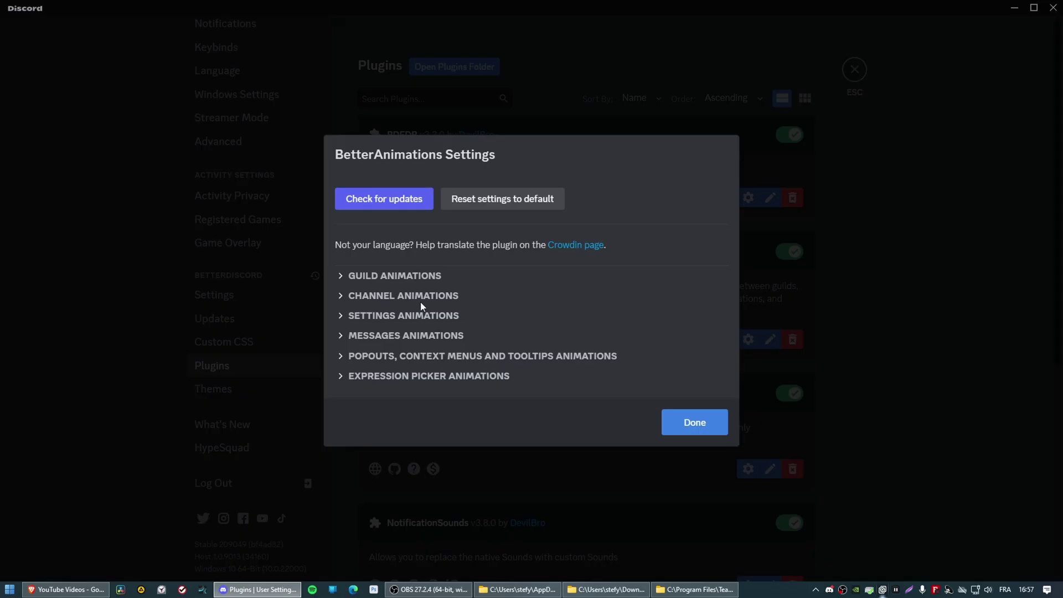
pyautogui.click(342, 279)
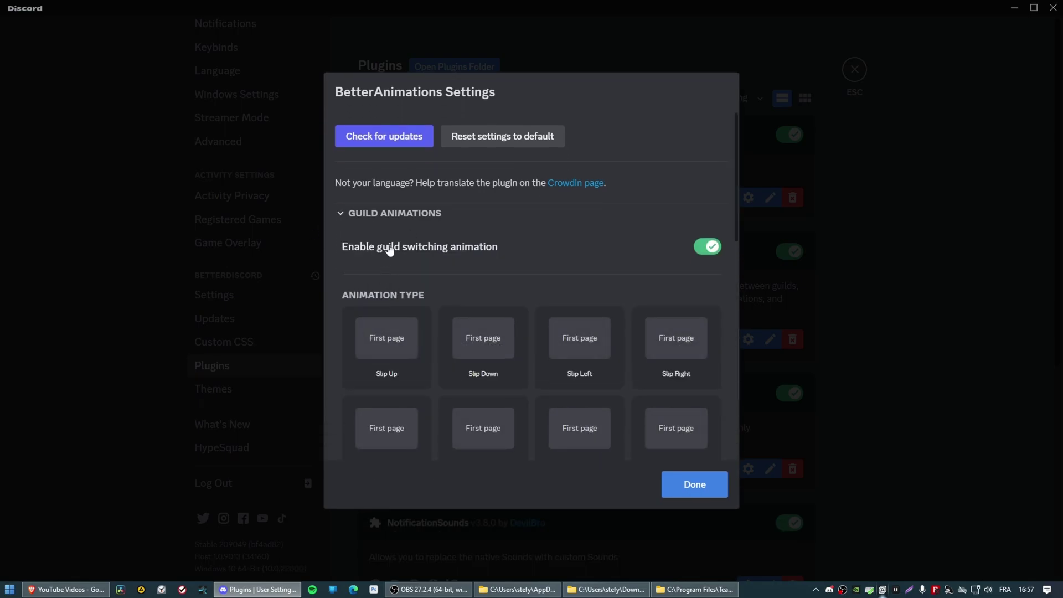
pyautogui.scroll(-6, 388, 261)
pyautogui.scroll(2, 426, 275)
pyautogui.scroll(4, 426, 275)
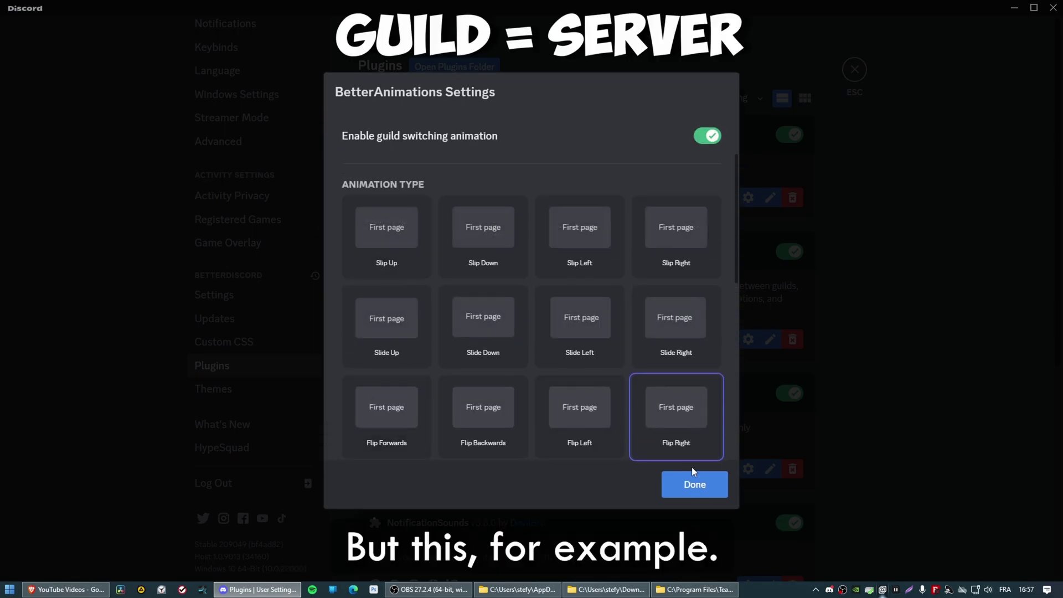
pyautogui.click(277, 349)
pyautogui.click(276, 343)
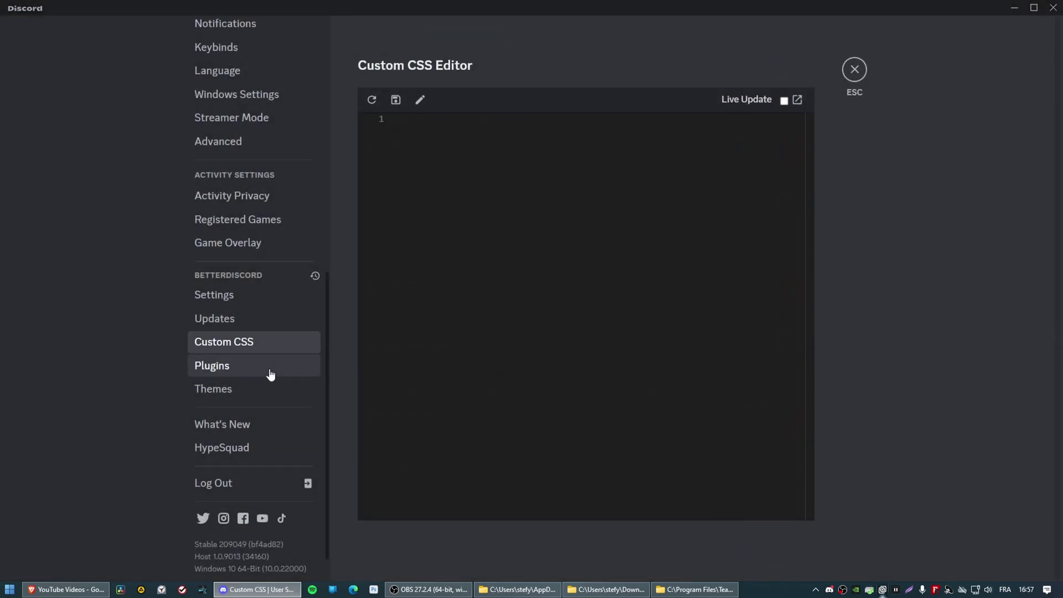
# - Close settings and browse the general, activity and shitpost channels
pyautogui.click(268, 367)
pyautogui.press('Escape')
pyautogui.click(123, 267)
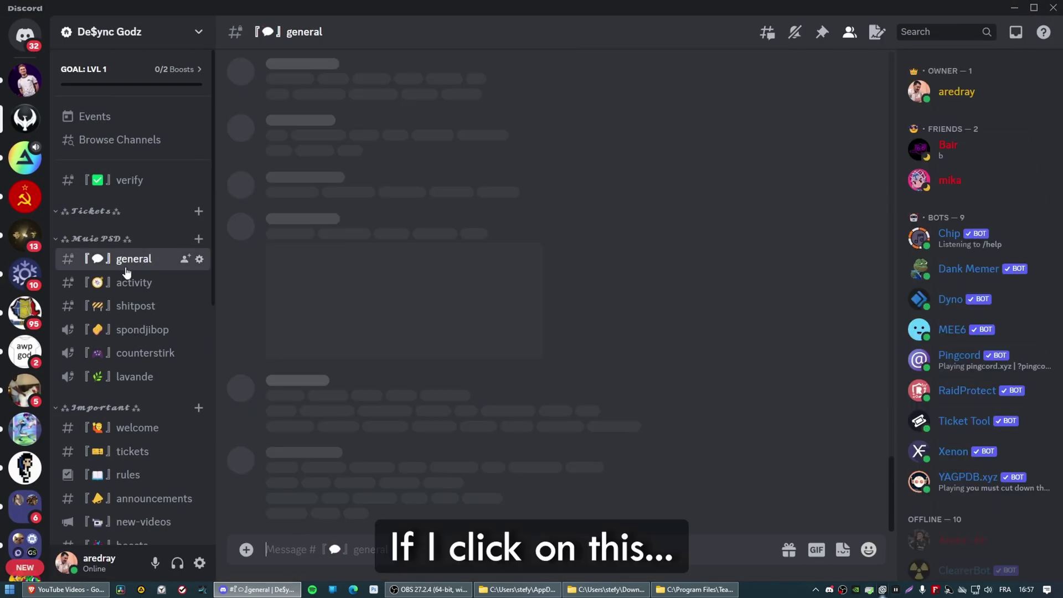
pyautogui.click(128, 284)
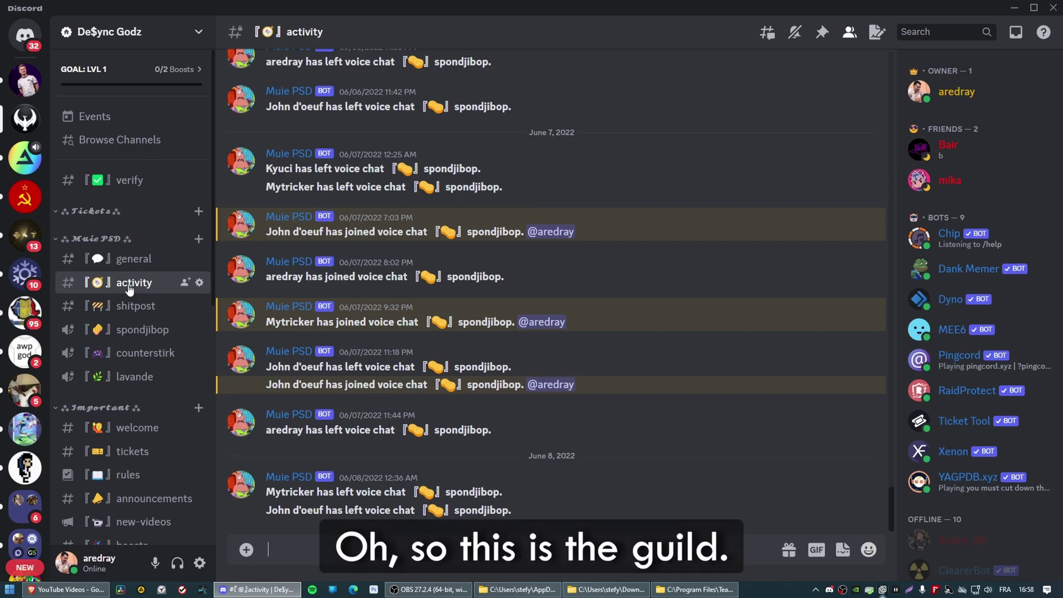
pyautogui.click(132, 308)
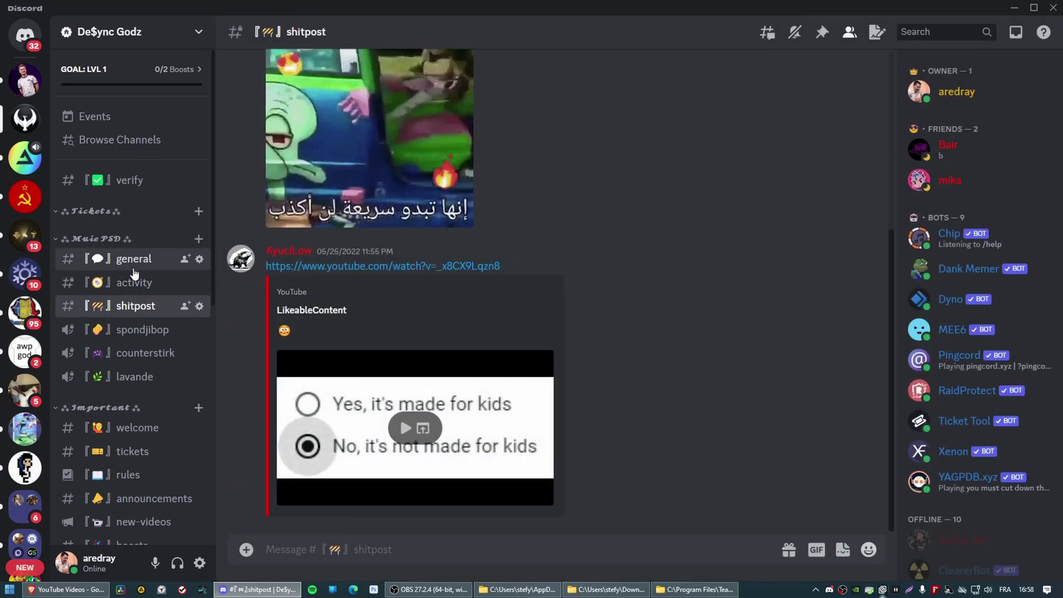
pyautogui.click(133, 262)
pyautogui.click(133, 282)
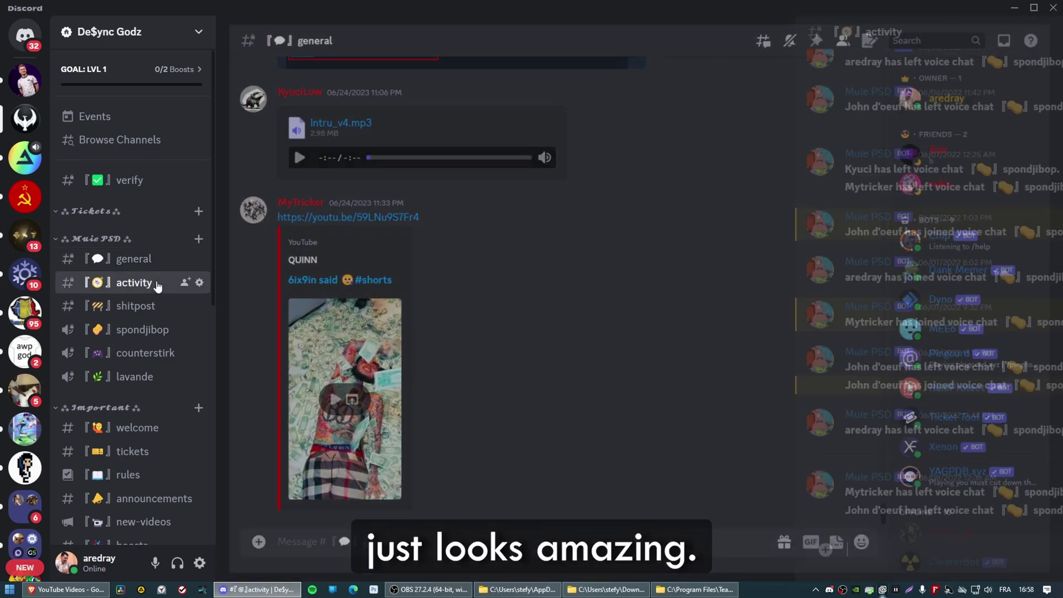
# - Visit the Friends home view, then the Friendly Gulag and De$ync Godz servers
pyautogui.click(25, 35)
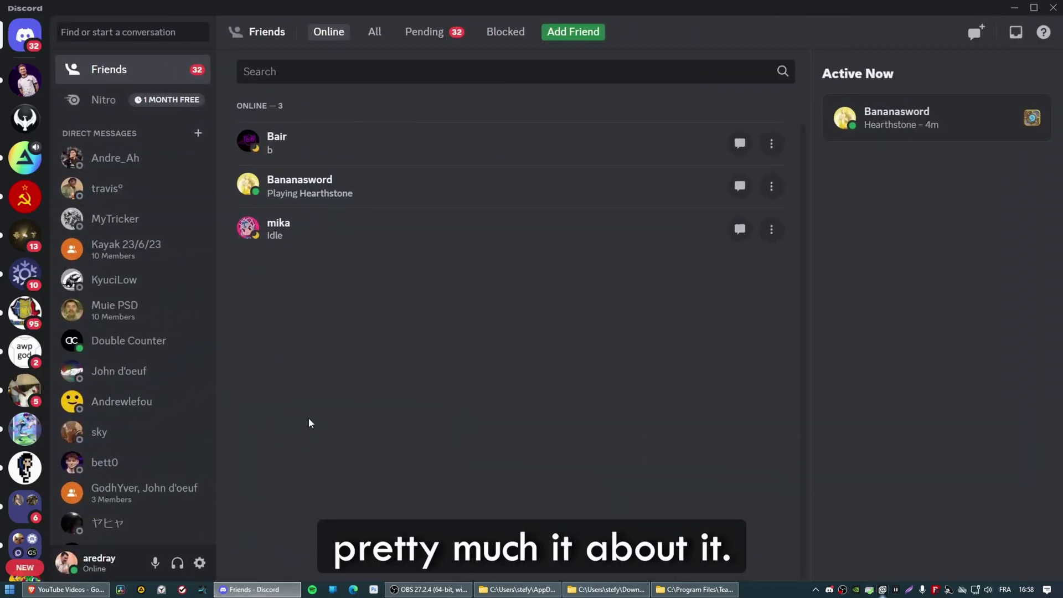
pyautogui.click(25, 119)
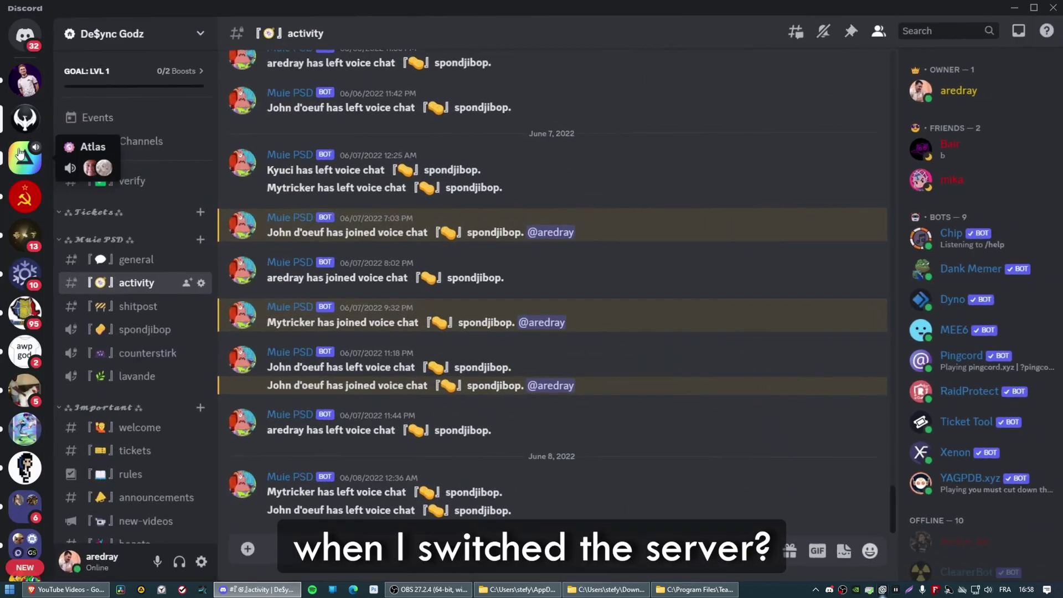
pyautogui.click(25, 195)
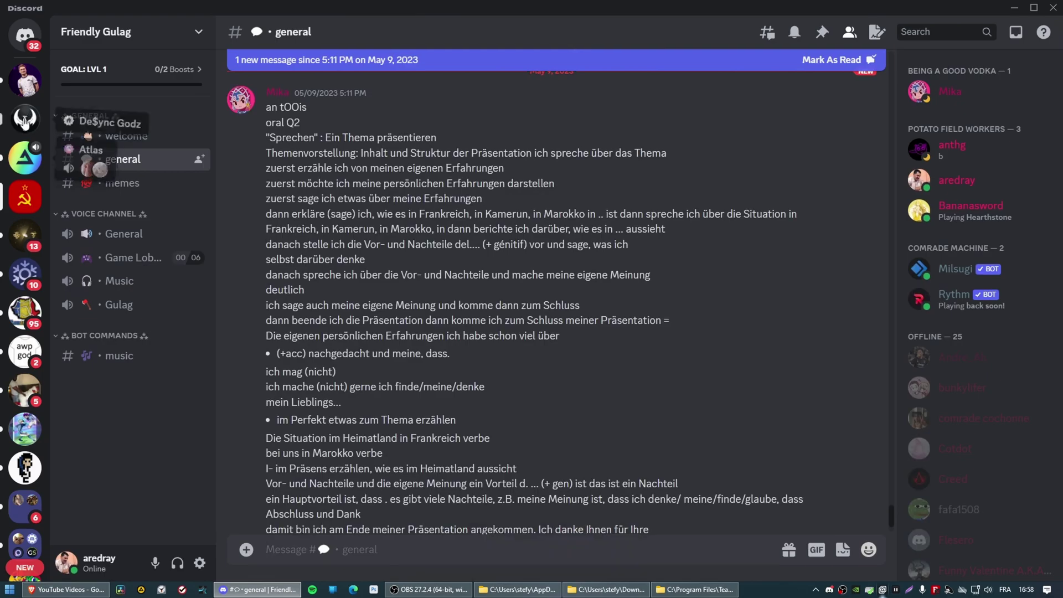
pyautogui.click(24, 116)
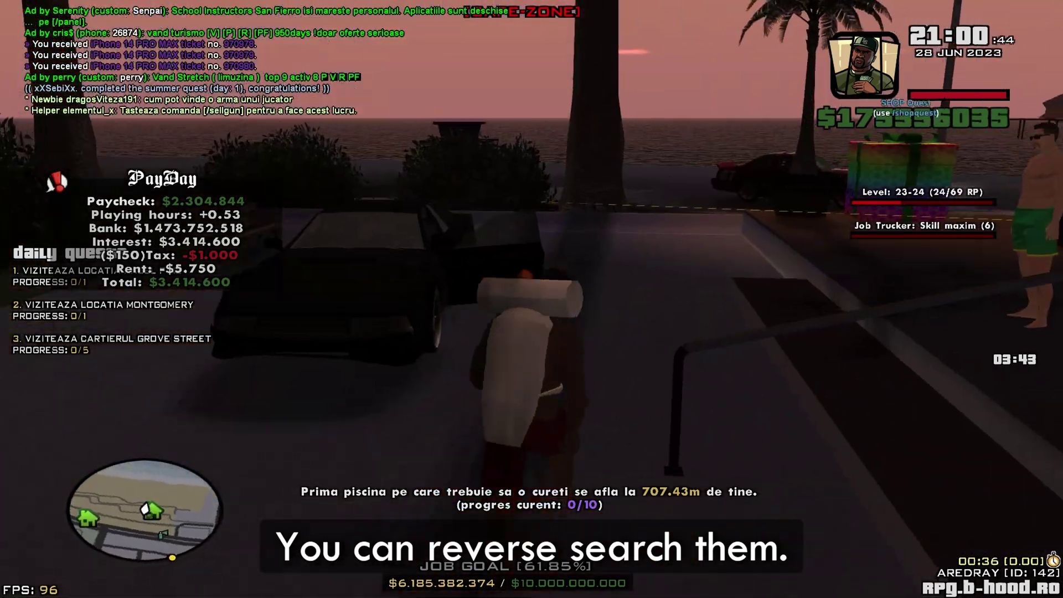
# - In GTA San Andreas, get into the car and view the full map
pyautogui.press('f')
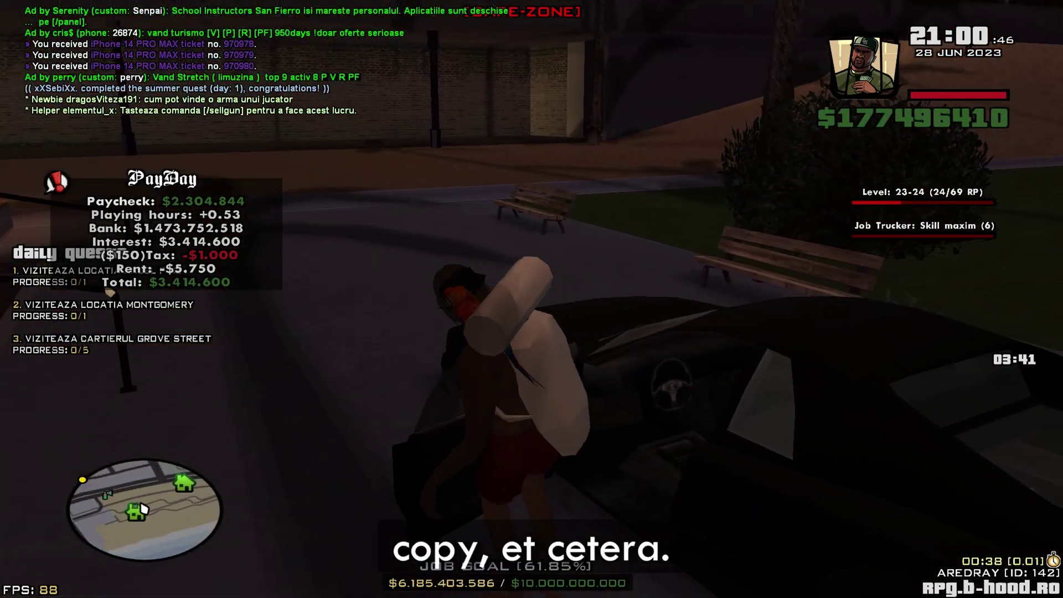
pyautogui.press('m')
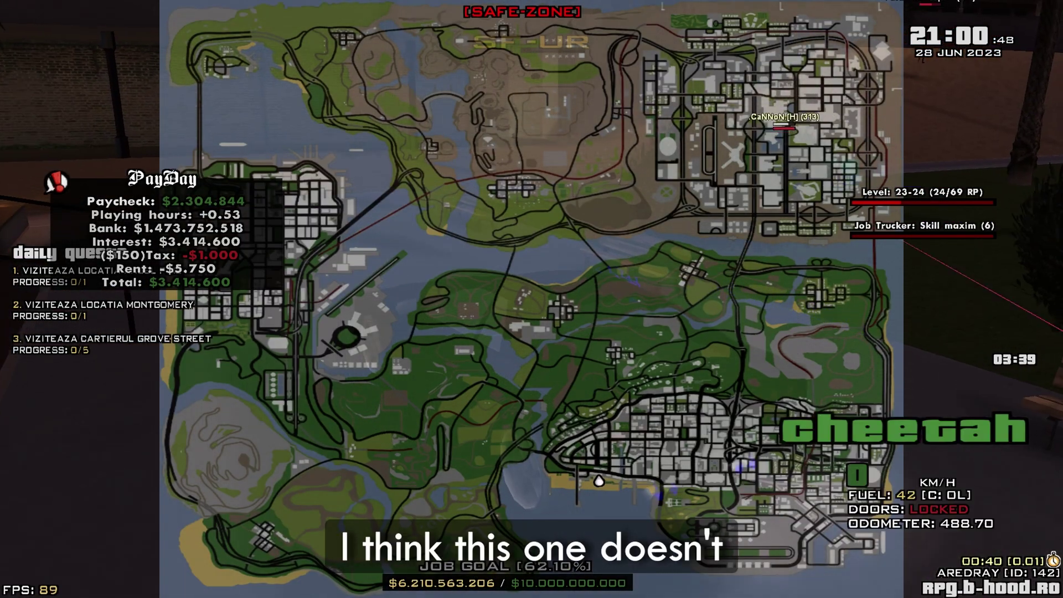
pyautogui.press('m')
pyautogui.press('m')
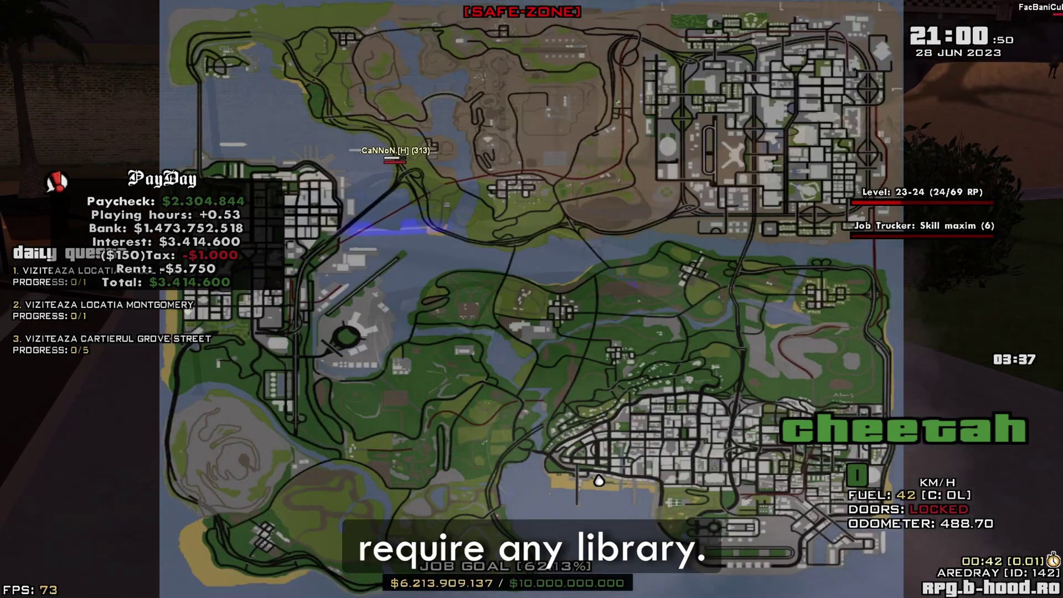
pyautogui.press('Escape')
pyautogui.press('Return')
pyautogui.scroll(-3, 510, 302)
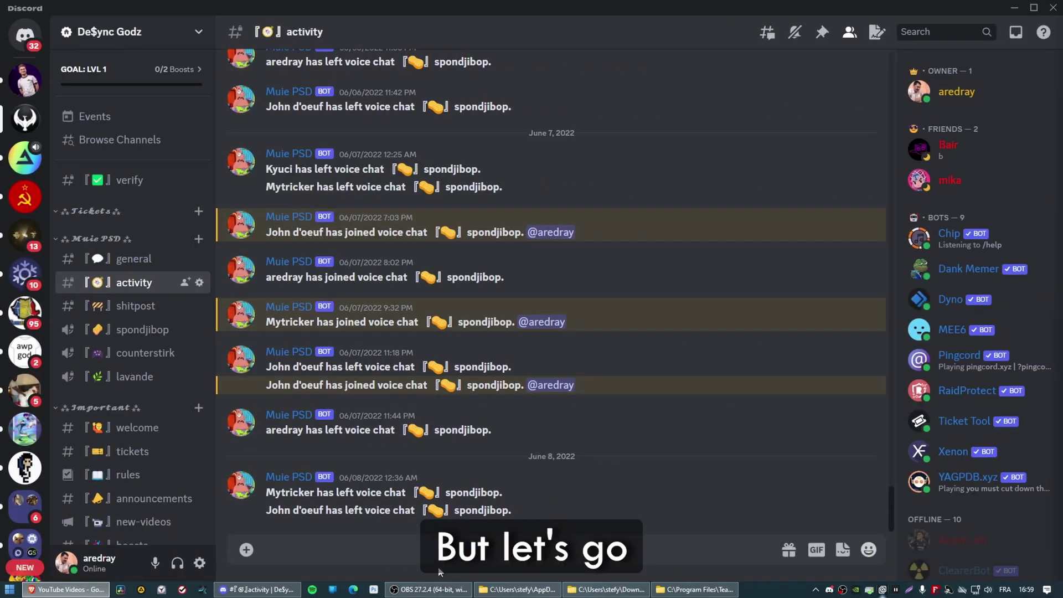
# - Add ImageUtilities to the BetterDiscord plugins folder and minimize Explorer to reveal Discord
pyautogui.click(525, 590)
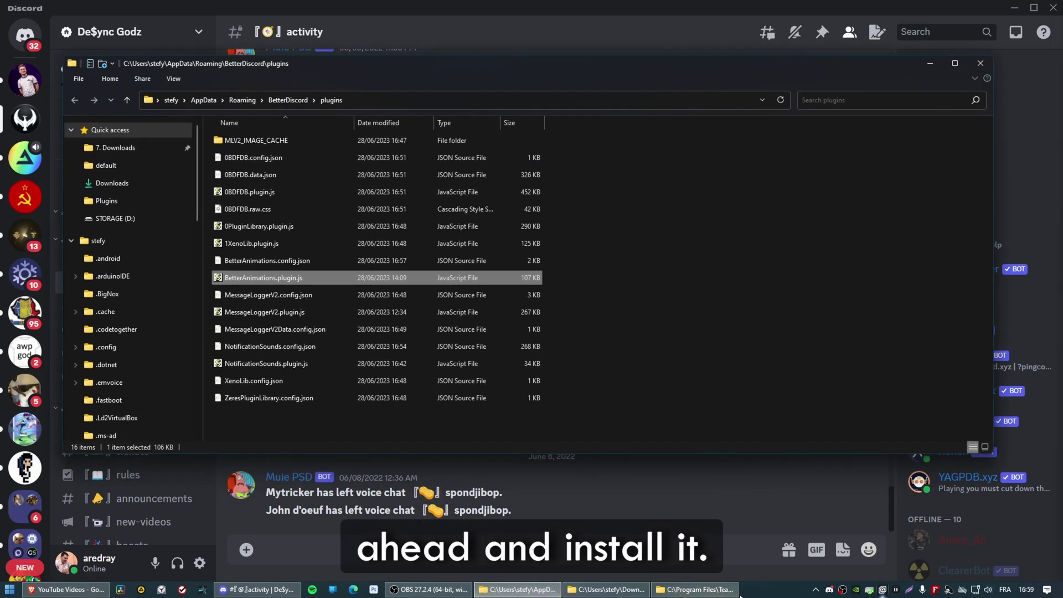
pyautogui.click(620, 590)
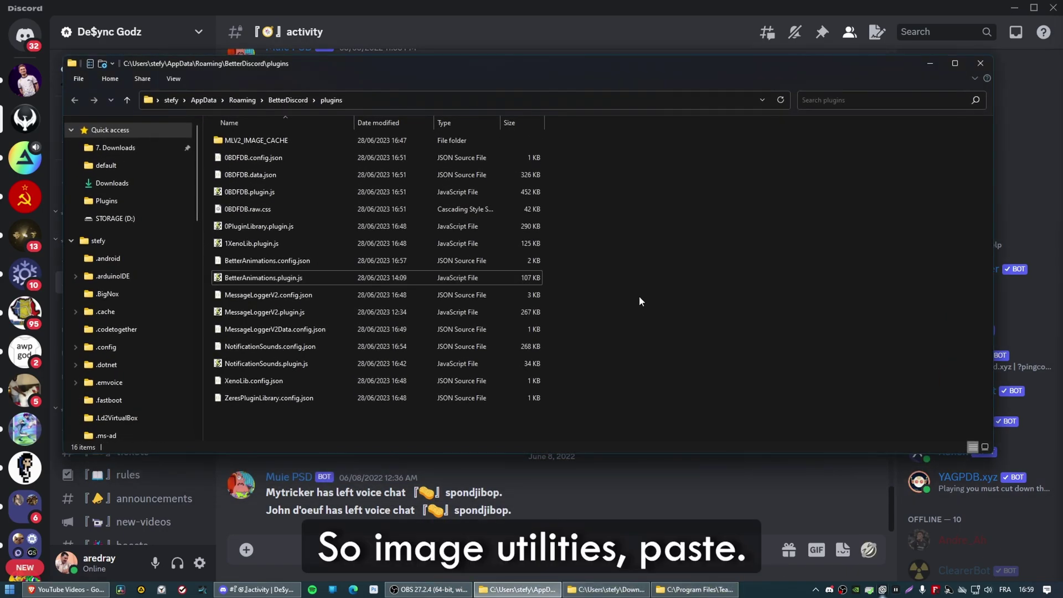
pyautogui.click(929, 63)
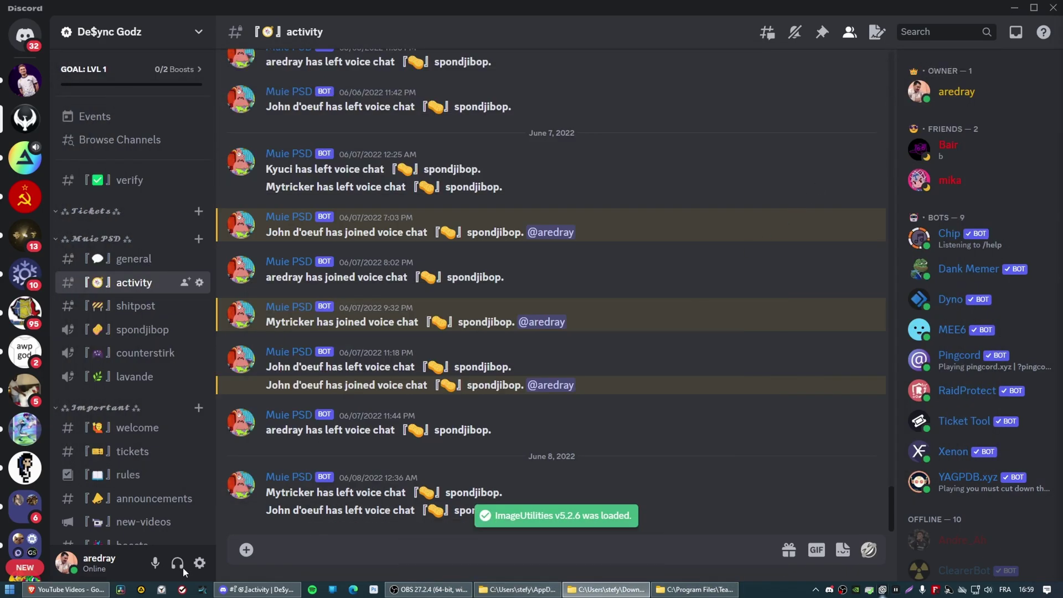
# - Enable the ImageUtilities plugin in the BetterDiscord Plugins list
pyautogui.click(200, 563)
pyautogui.scroll(-8, 266, 443)
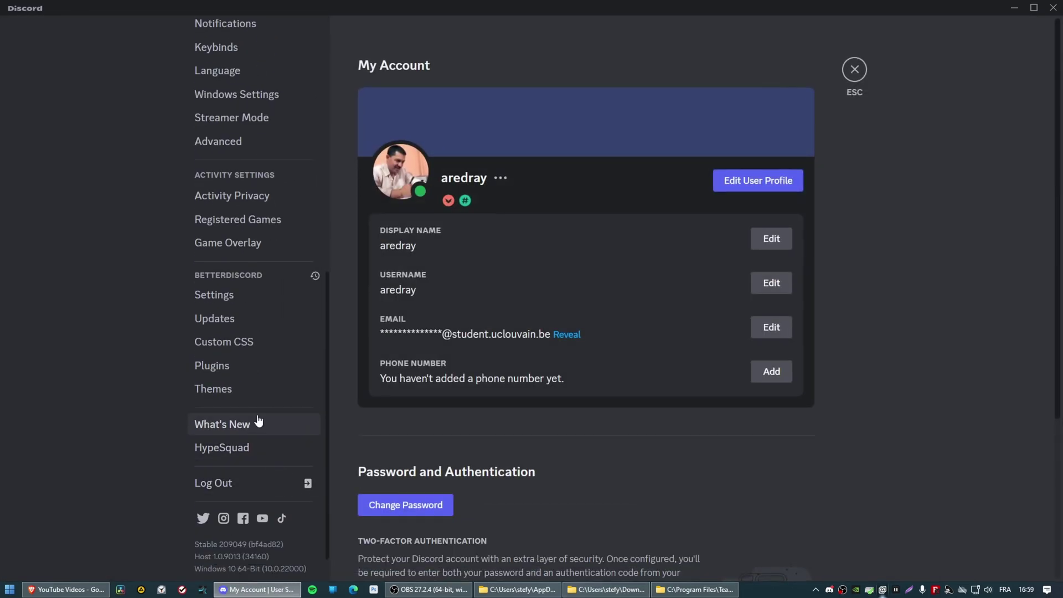
pyautogui.click(219, 365)
pyautogui.click(803, 339)
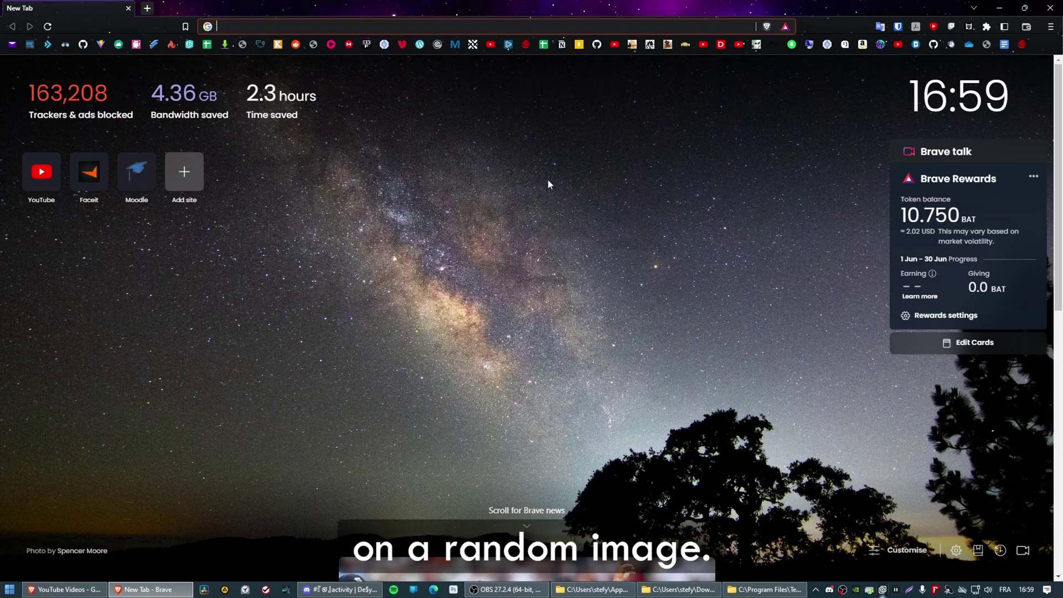
# - Search Google for 'image', copy the bridge photo, and switch back to Discord
pyautogui.write('image')
pyautogui.press('Return')
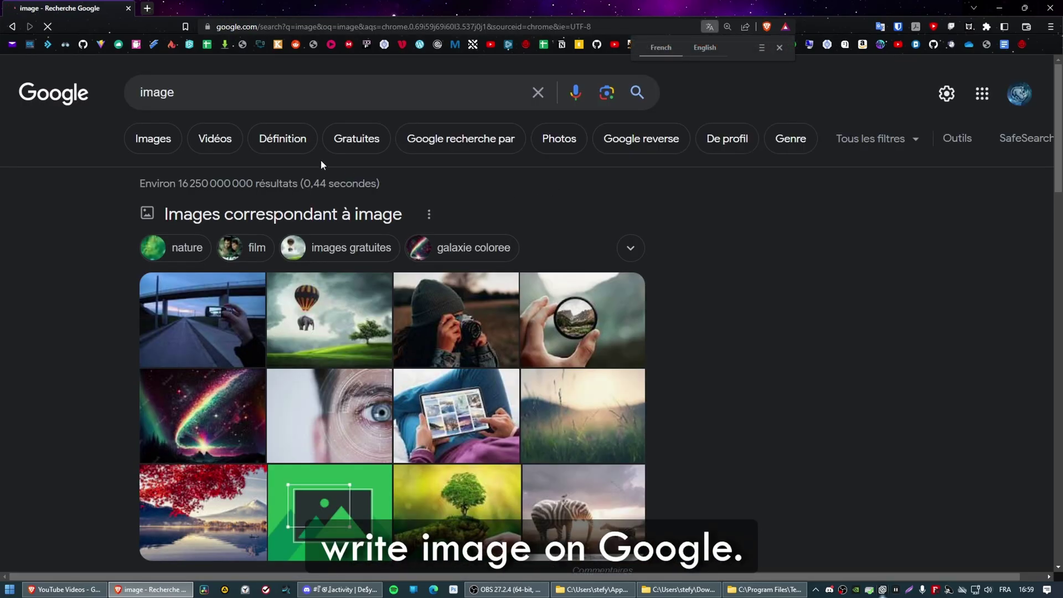
pyautogui.click(233, 321)
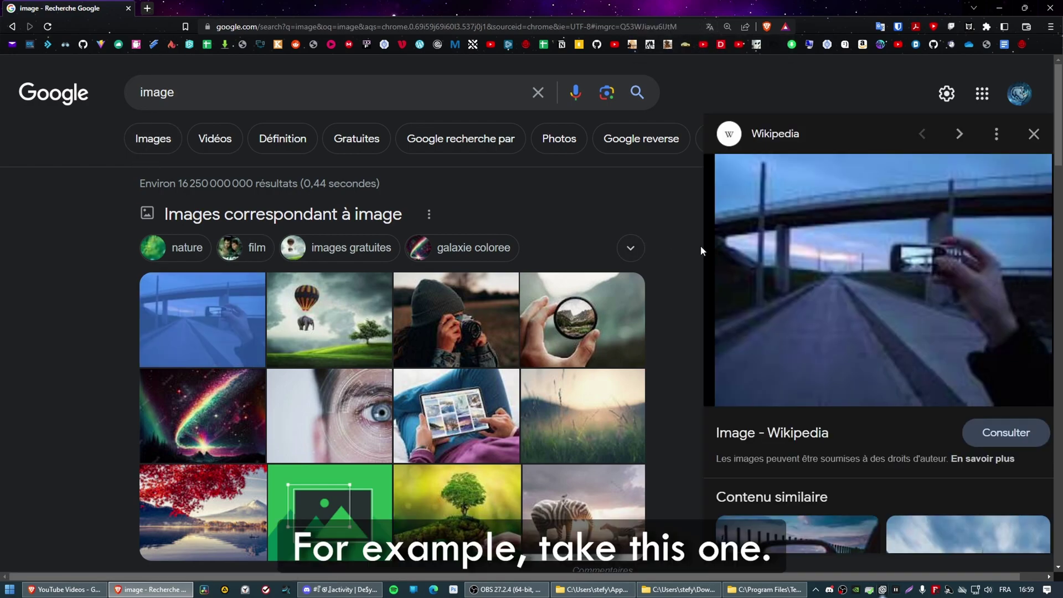
pyautogui.rightClick(911, 262)
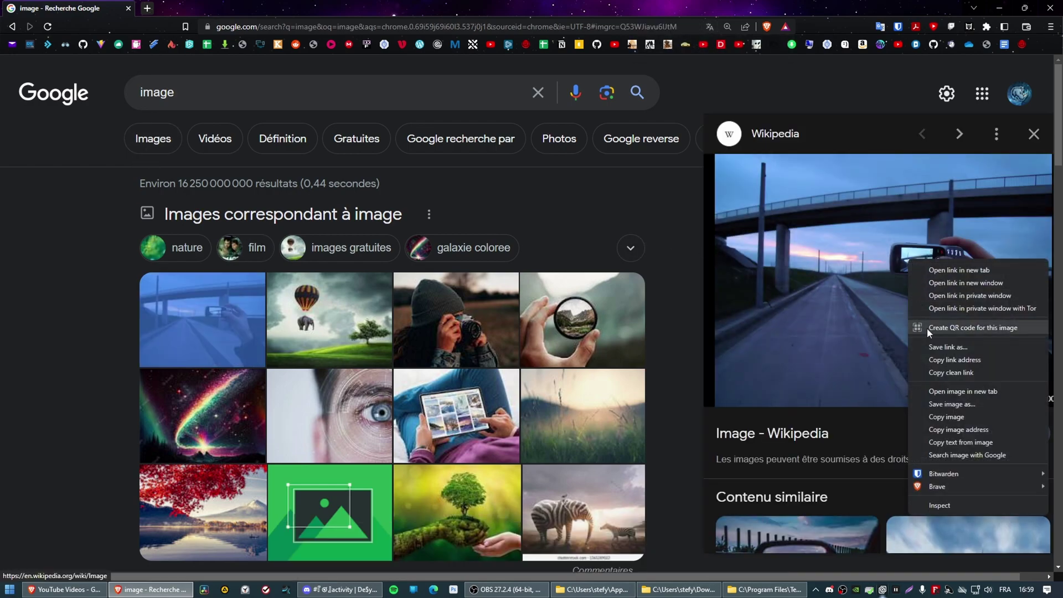
pyautogui.click(952, 421)
pyautogui.hotkey('alt', 'Tab')
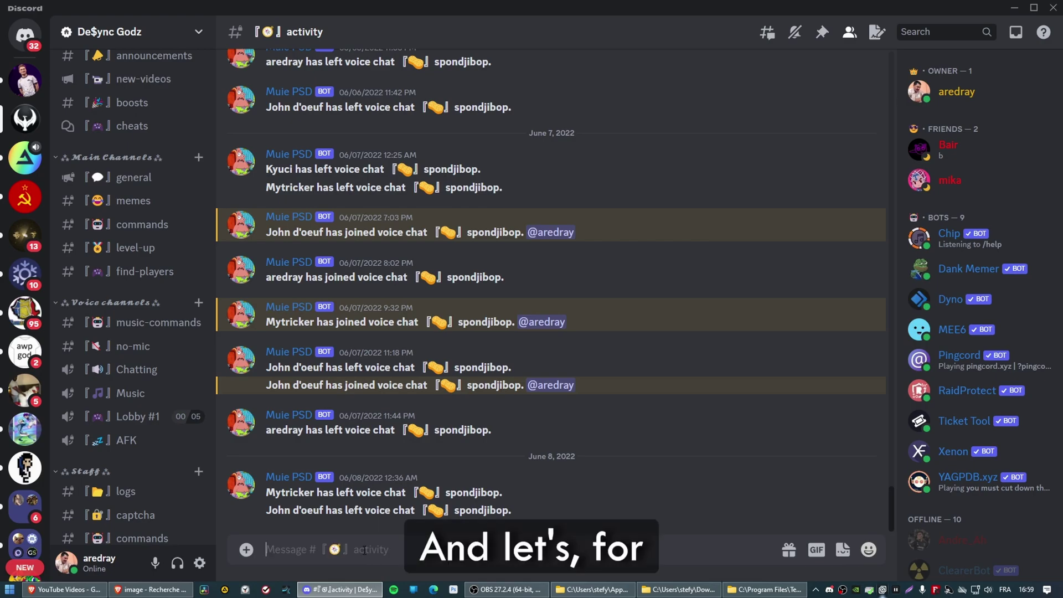
# - Paste the copied bridge photo into the commands channel and send it
pyautogui.scroll(-1, 199, 459)
pyautogui.click(142, 525)
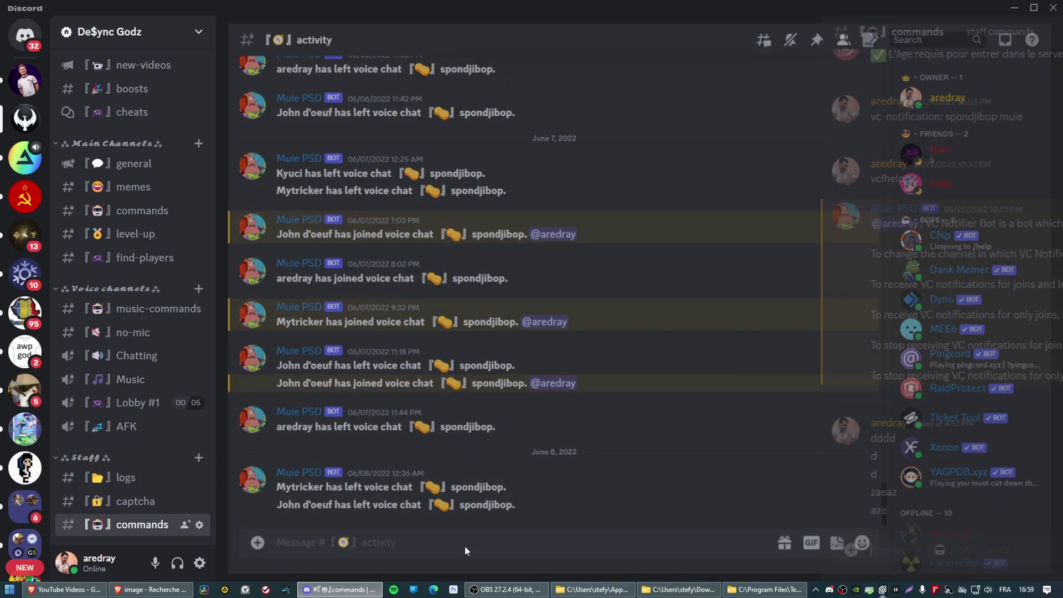
pyautogui.hotkey('ctrl', 'v')
pyautogui.press('Return')
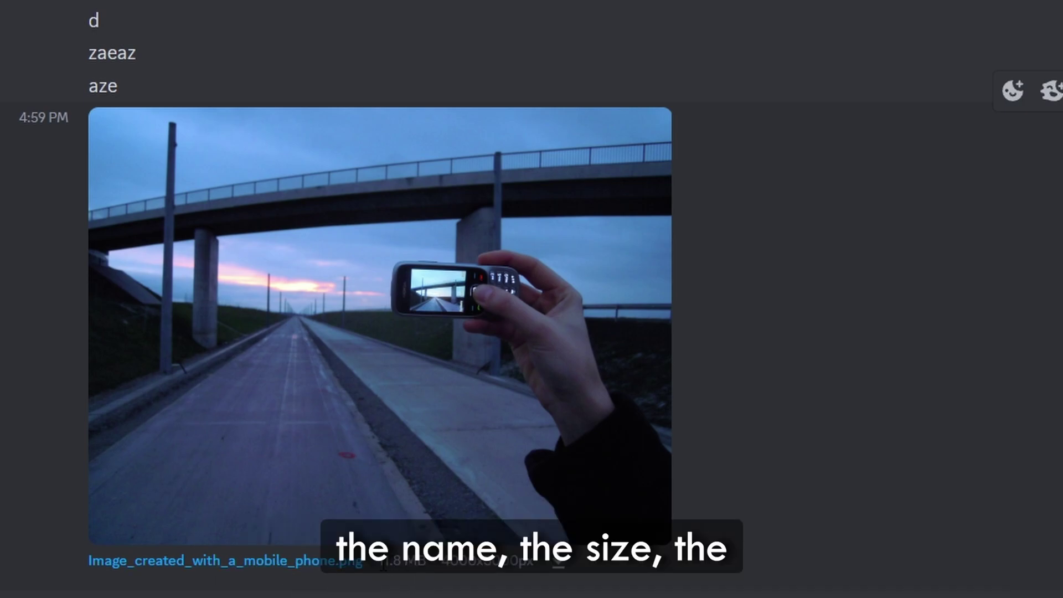
pyautogui.rightClick(886, 327)
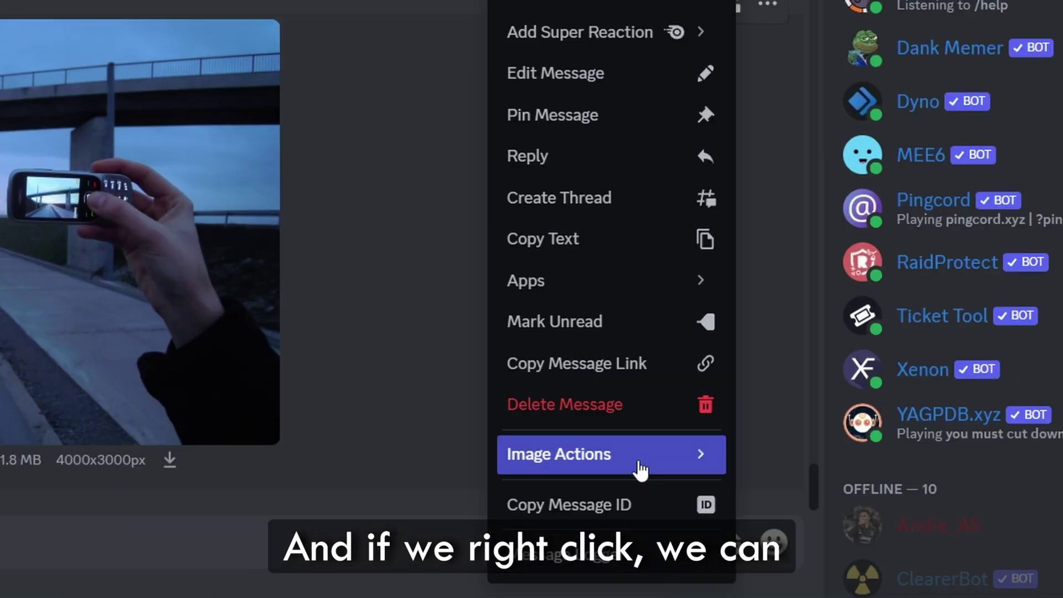
pyautogui.moveTo(793, 506)
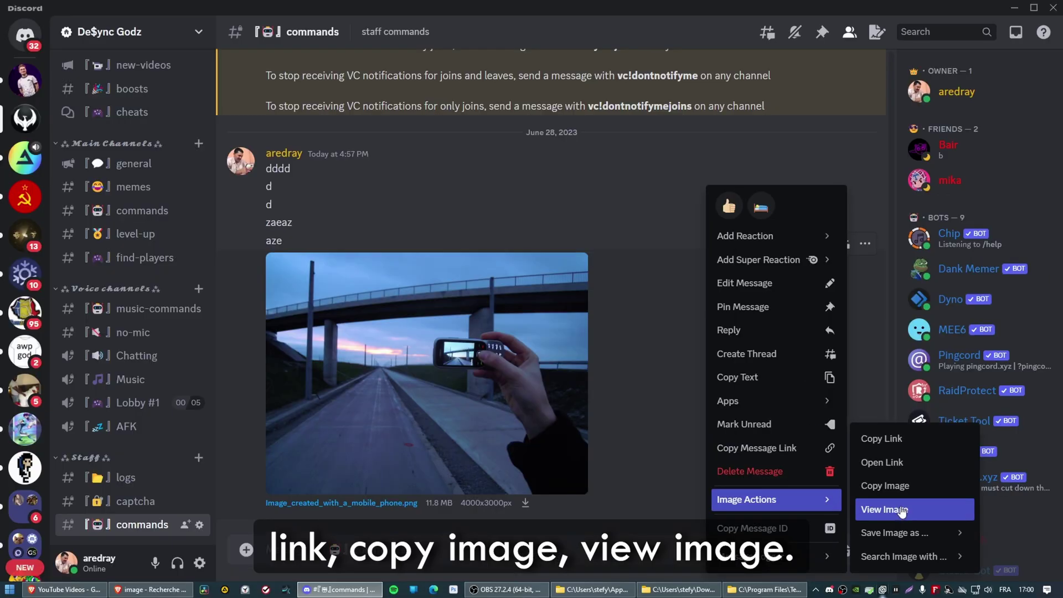
pyautogui.click(803, 472)
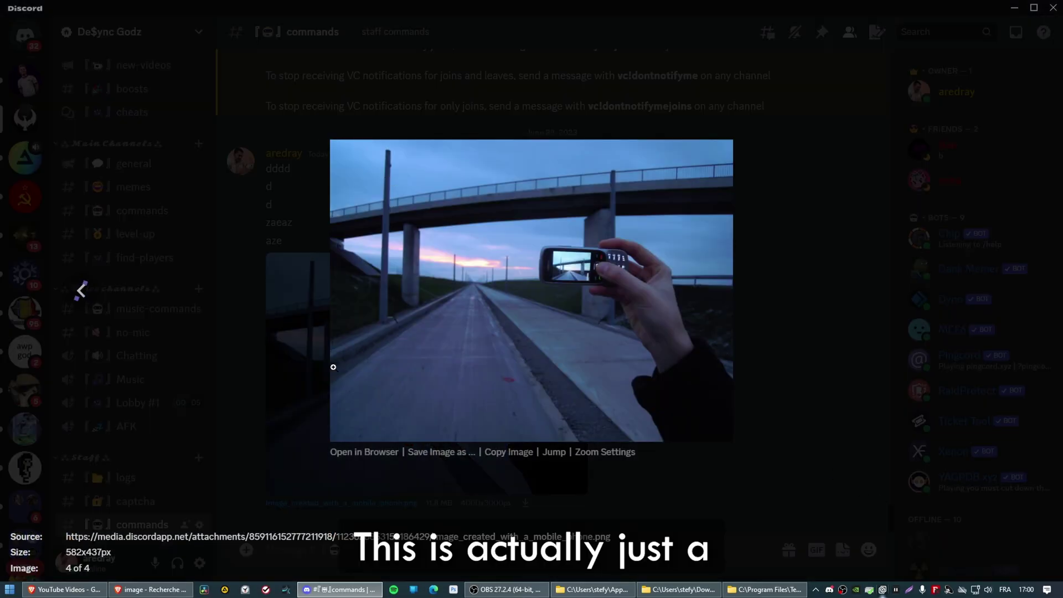
pyautogui.click(598, 453)
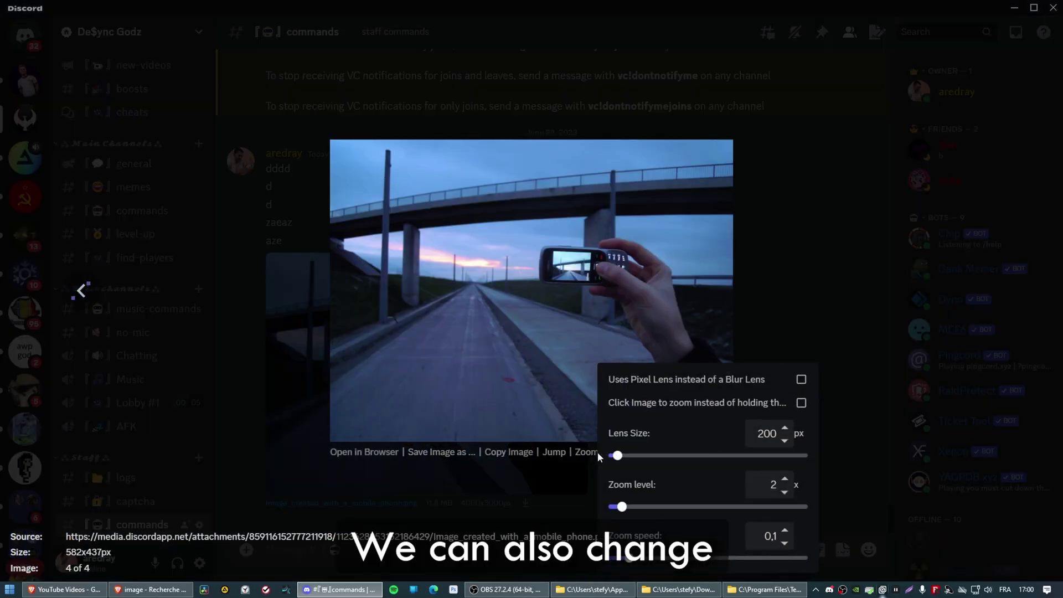
pyautogui.moveTo(622, 506); pyautogui.dragTo(664, 507)
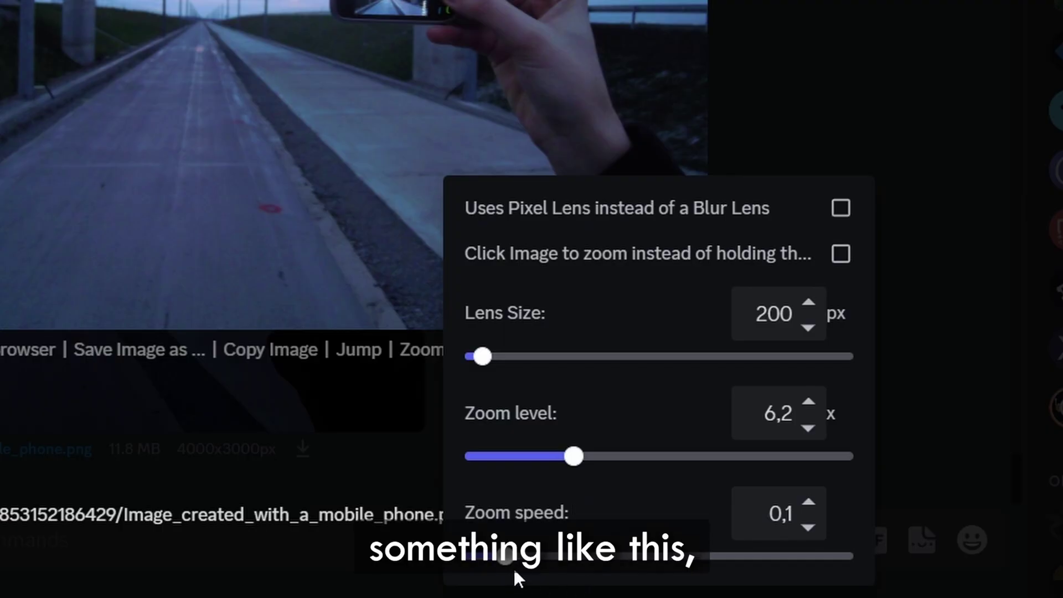
pyautogui.click(855, 35)
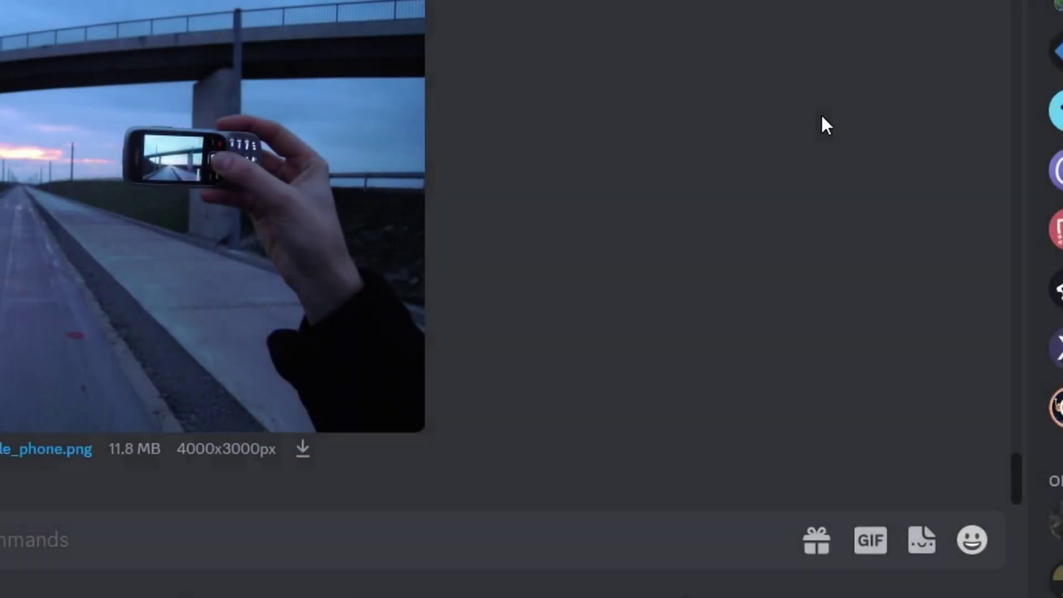
pyautogui.click(505, 411)
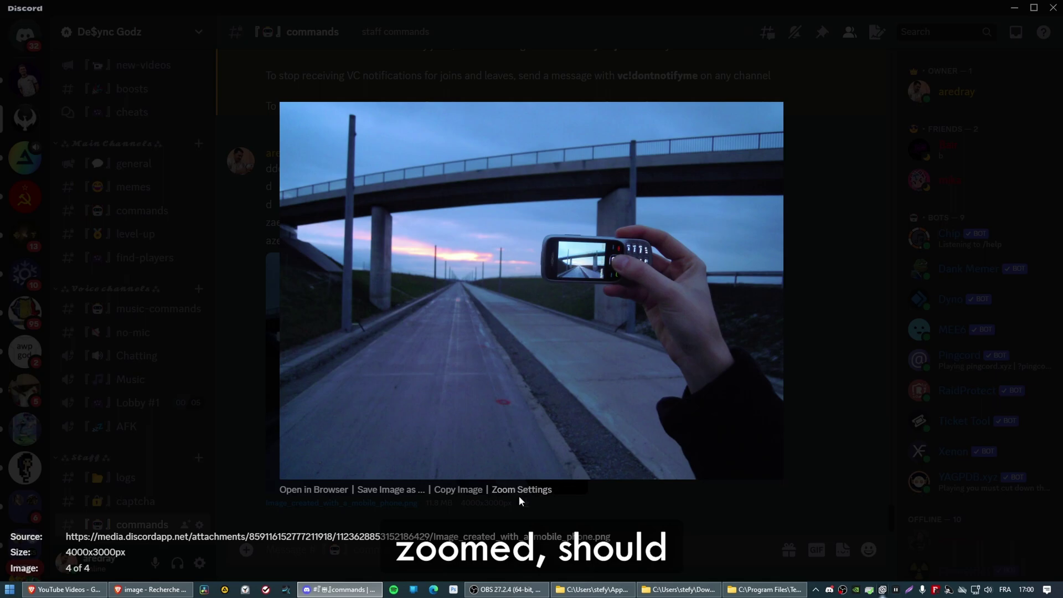
pyautogui.click(522, 490)
pyautogui.click(854, 273)
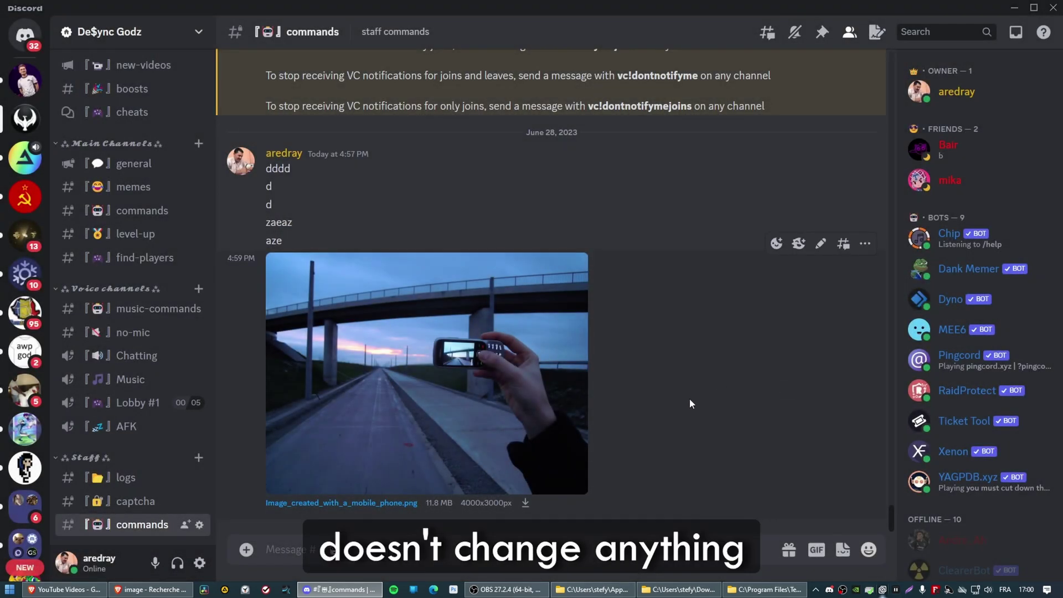
pyautogui.click(576, 399)
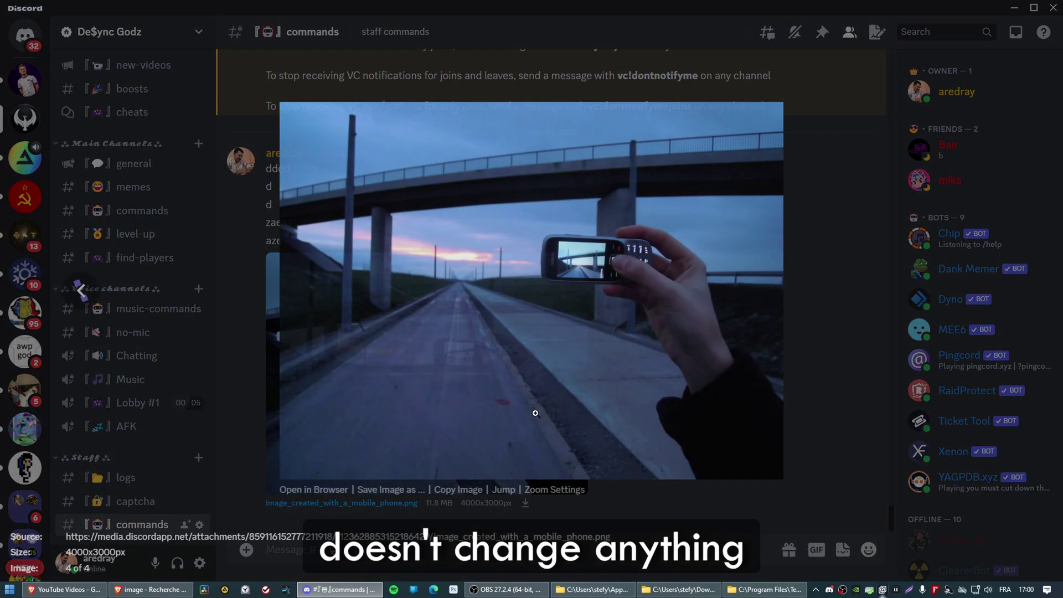
pyautogui.click(790, 404)
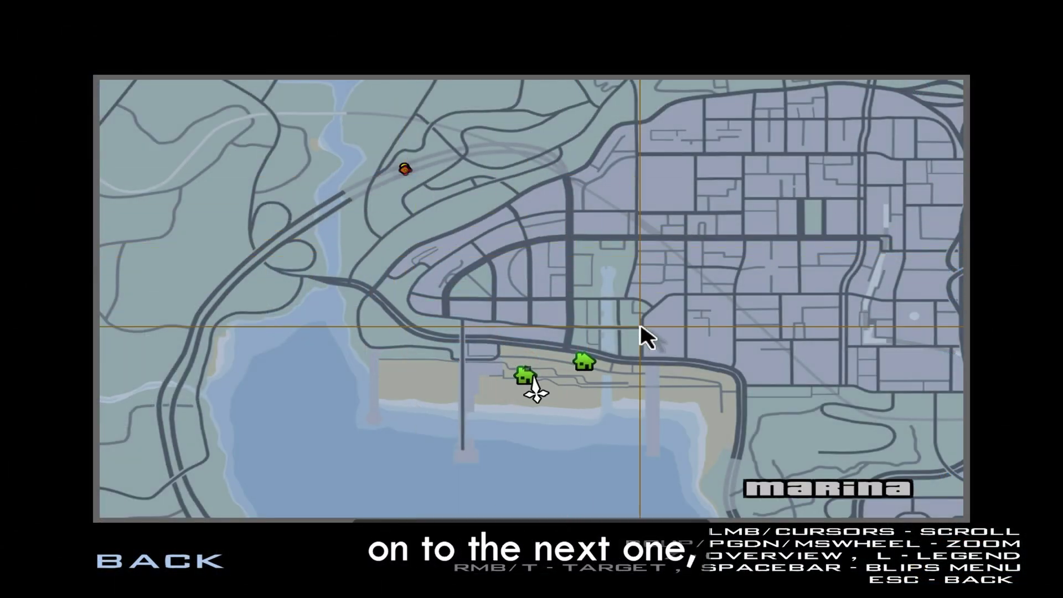
# - Exit the map and pause screen, then drive the Cheetah into a sharp turn
pyautogui.press('Escape')
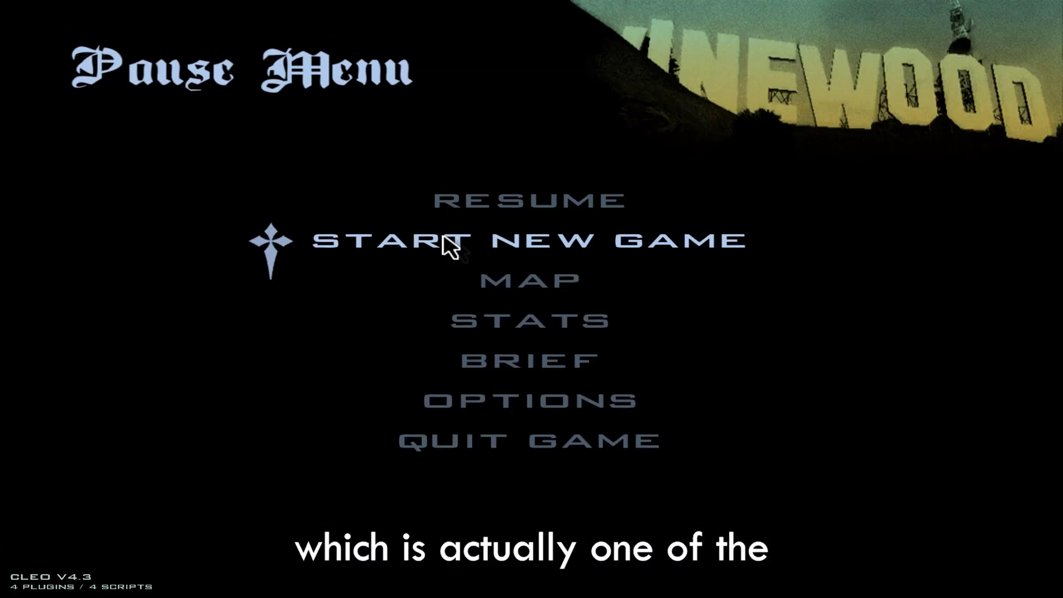
pyautogui.press('Escape')
pyautogui.press('w')
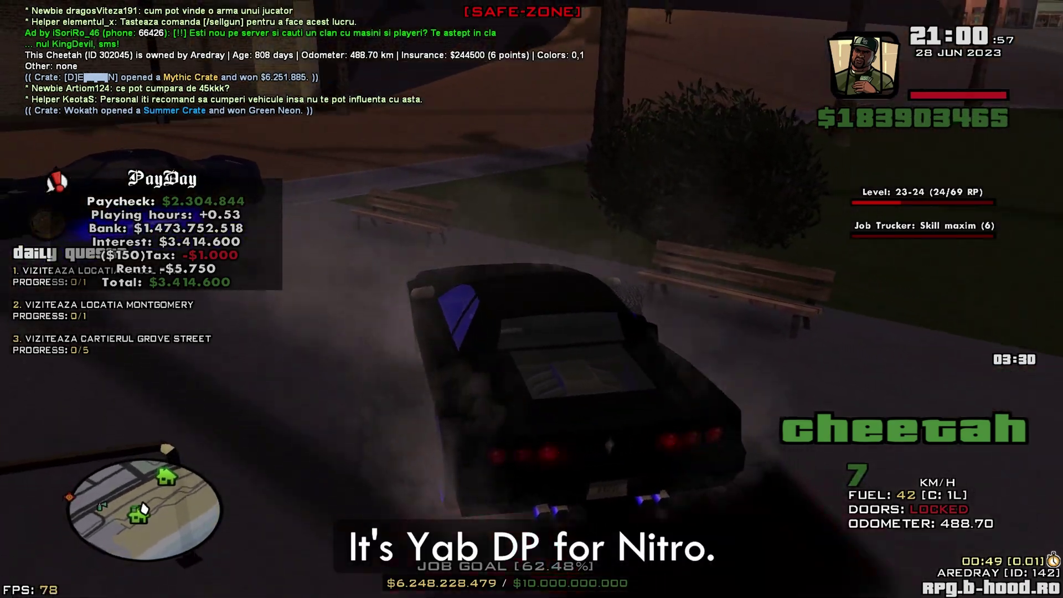
pyautogui.press('a')
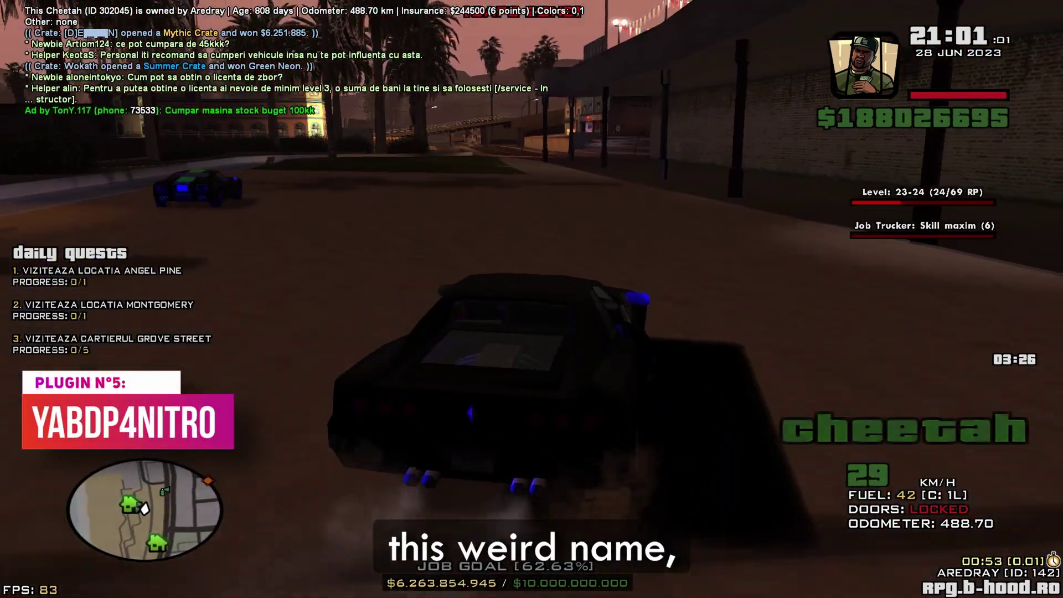
# - Speed along the road, brake into a left drift, and briefly show the full map
pyautogui.press('w')
pyautogui.press('w')
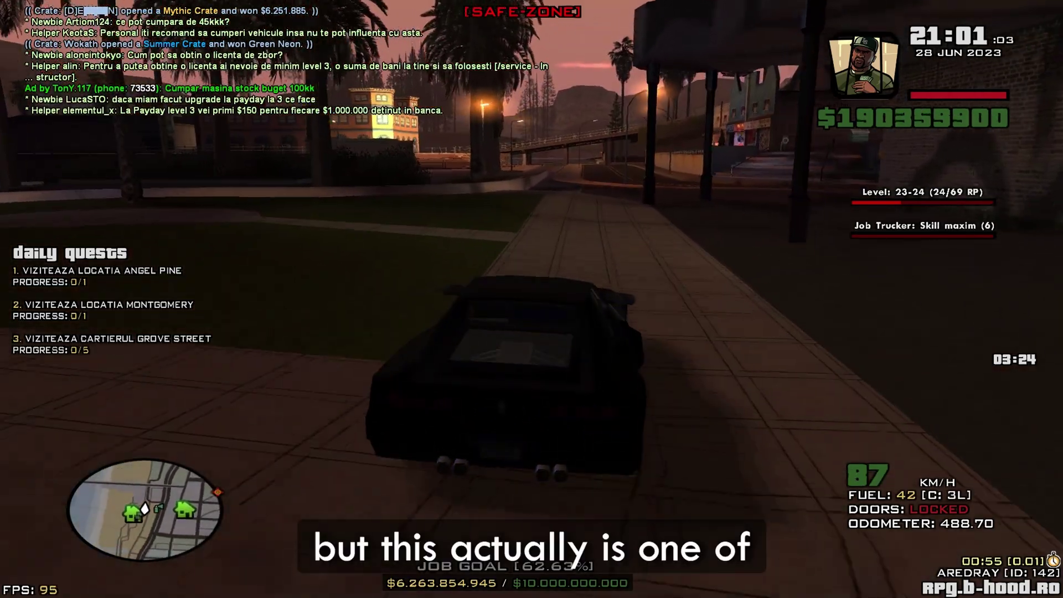
pyautogui.press('w')
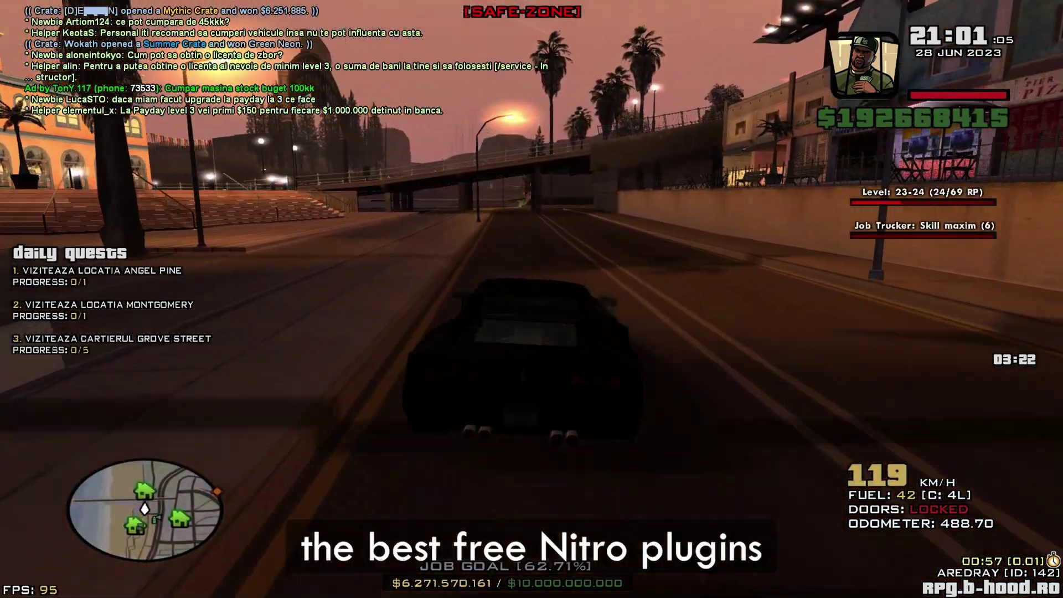
pyautogui.press('space')
pyautogui.press('a')
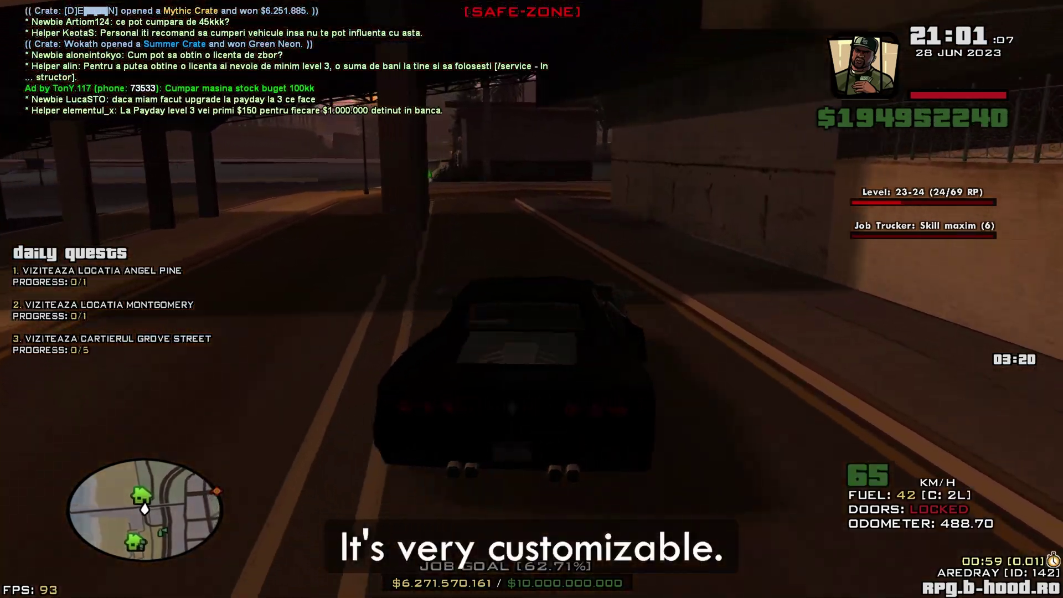
pyautogui.press('w')
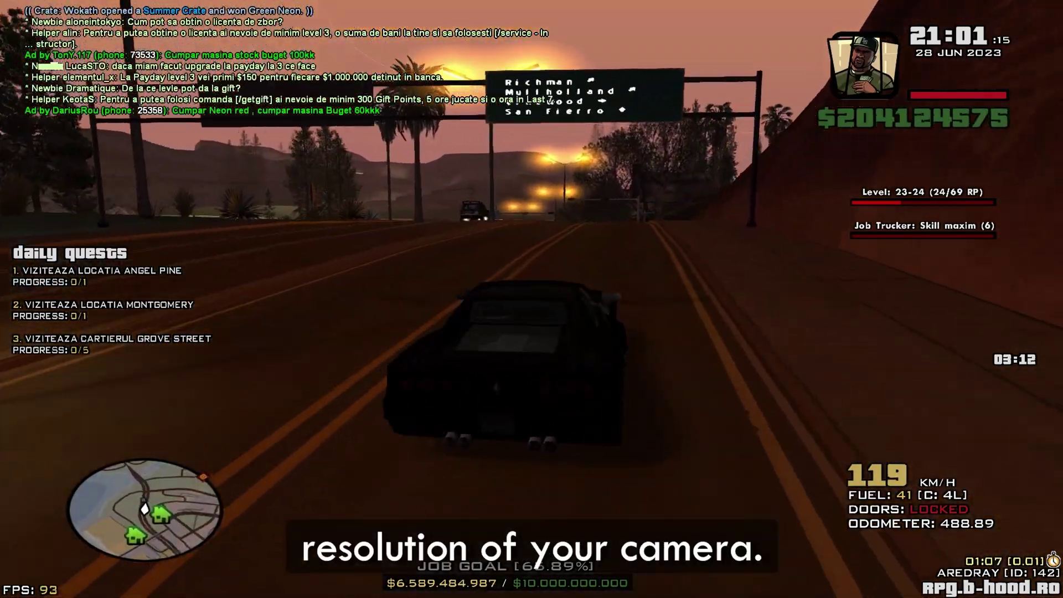
pyautogui.press('m')
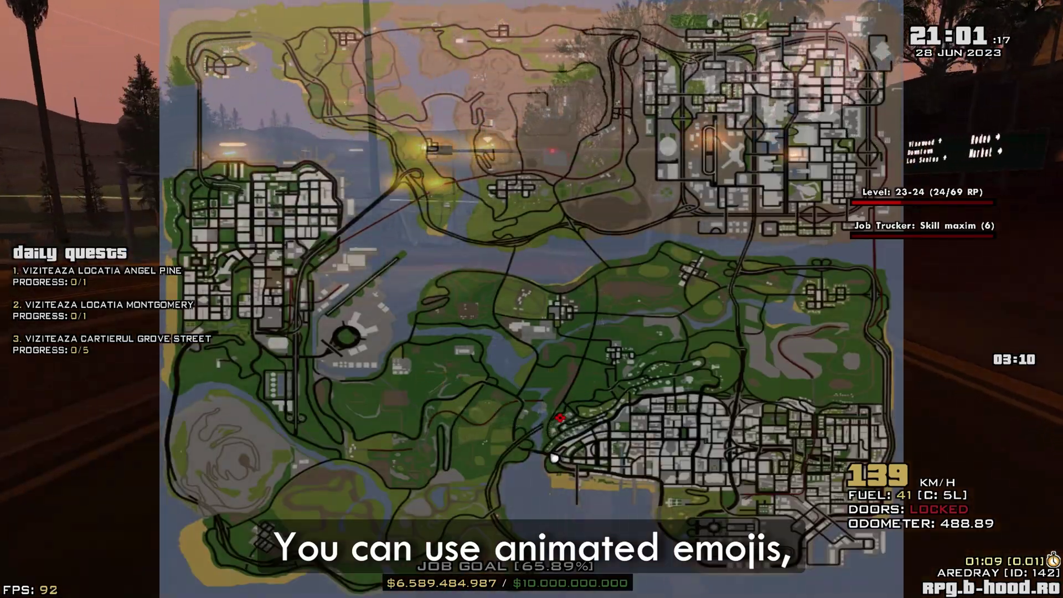
pyautogui.press('m')
# - Drift sideways, recover, and drive toward the bridge past the hillside fence
pyautogui.press('w')
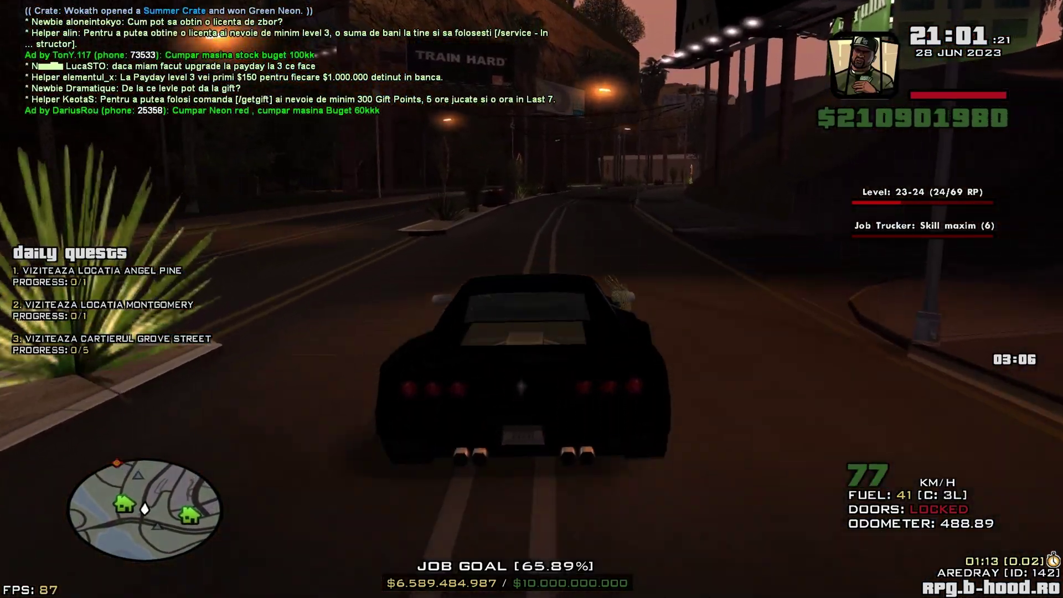
pyautogui.press('space')
pyautogui.press('w')
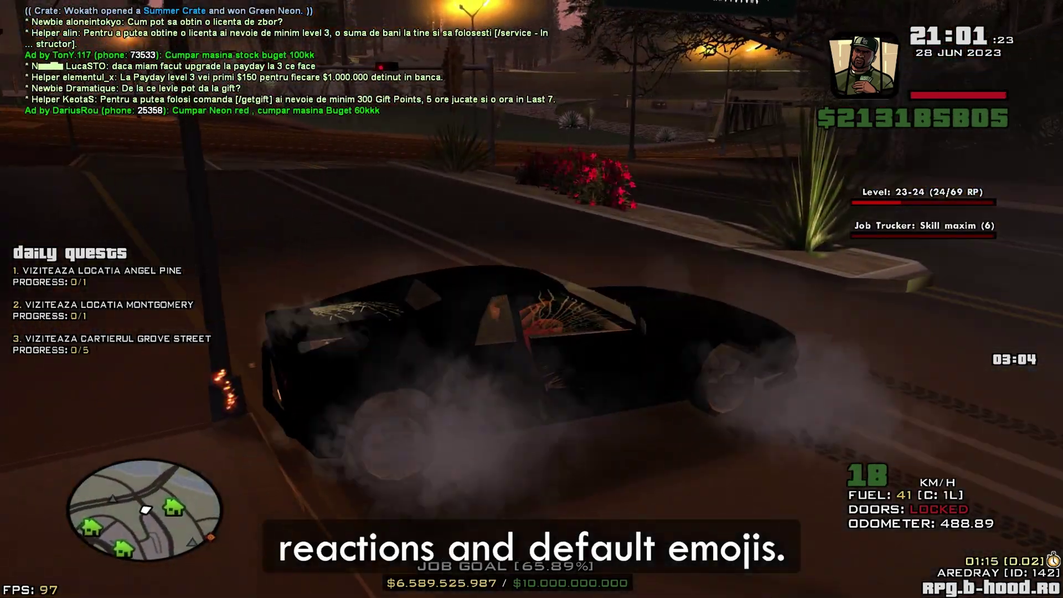
pyautogui.press('w')
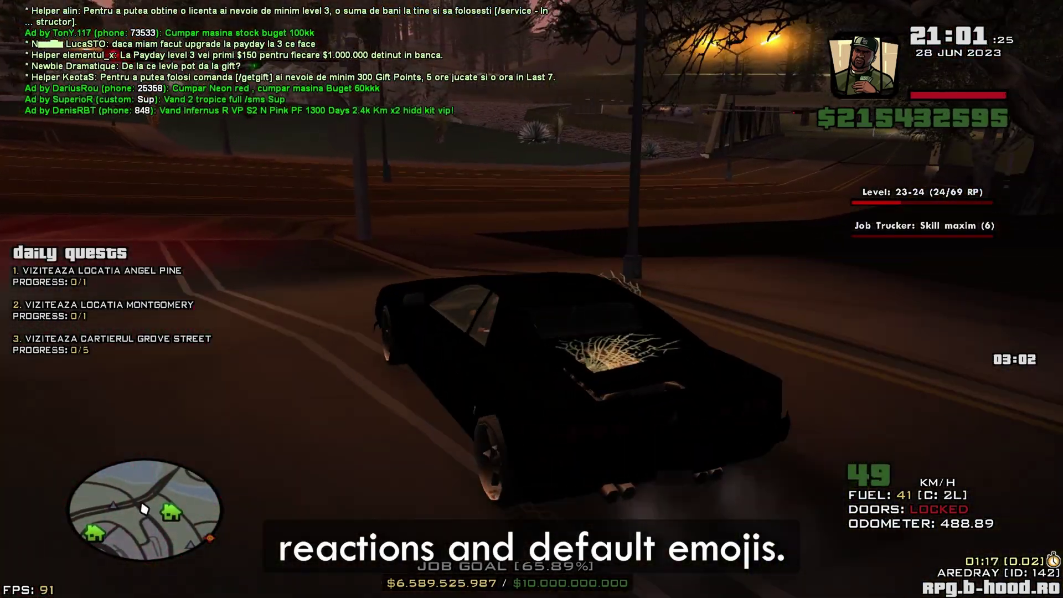
pyautogui.press('w')
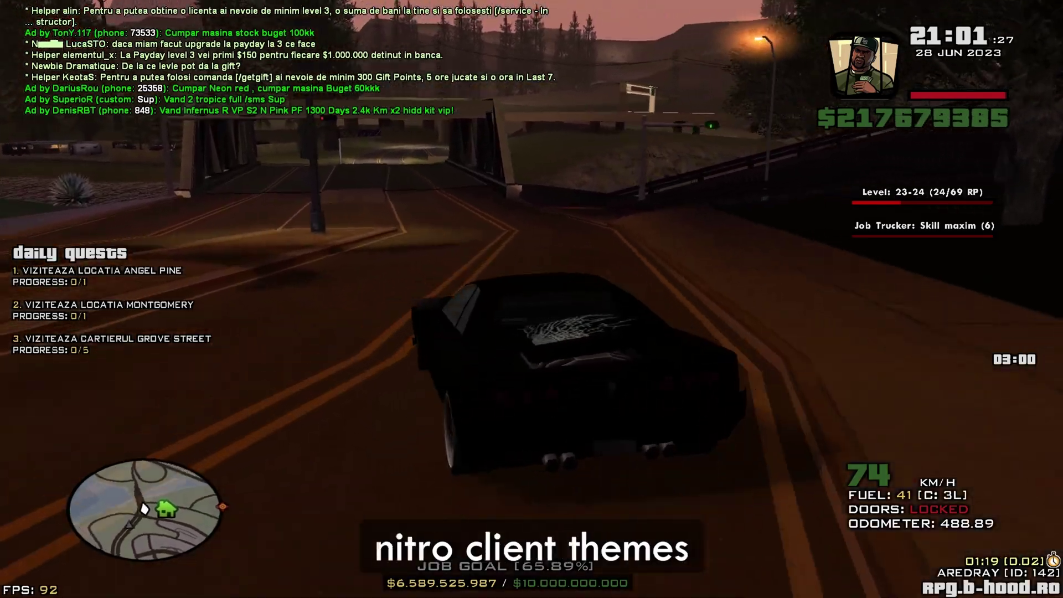
pyautogui.press('a')
pyautogui.press('w')
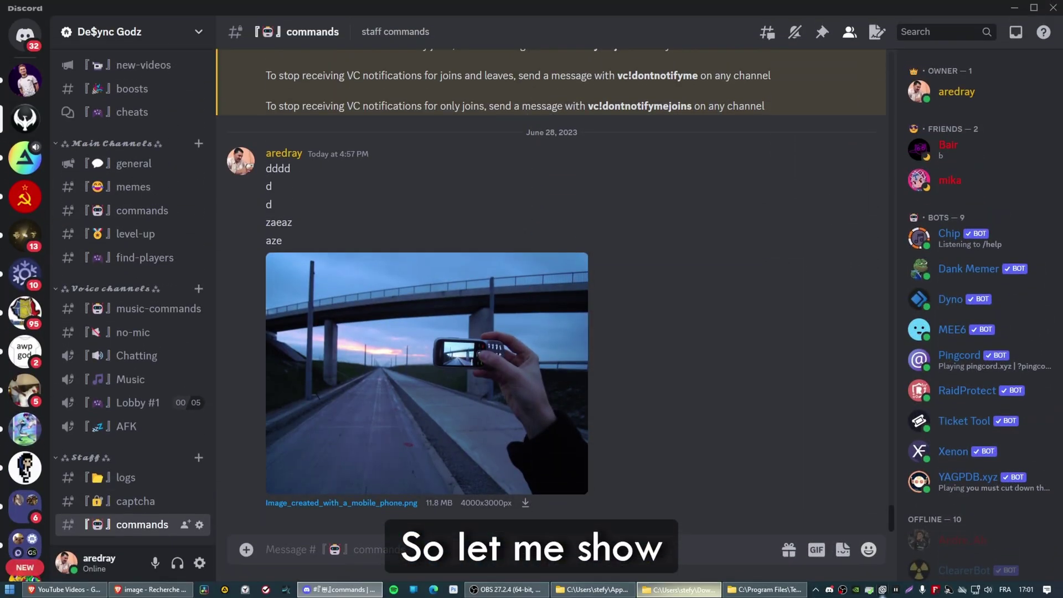
# - Paste YABDP4Nitro.plugin.js into the BetterDiscord plugins folder and minimize Explorer
pyautogui.click(606, 590)
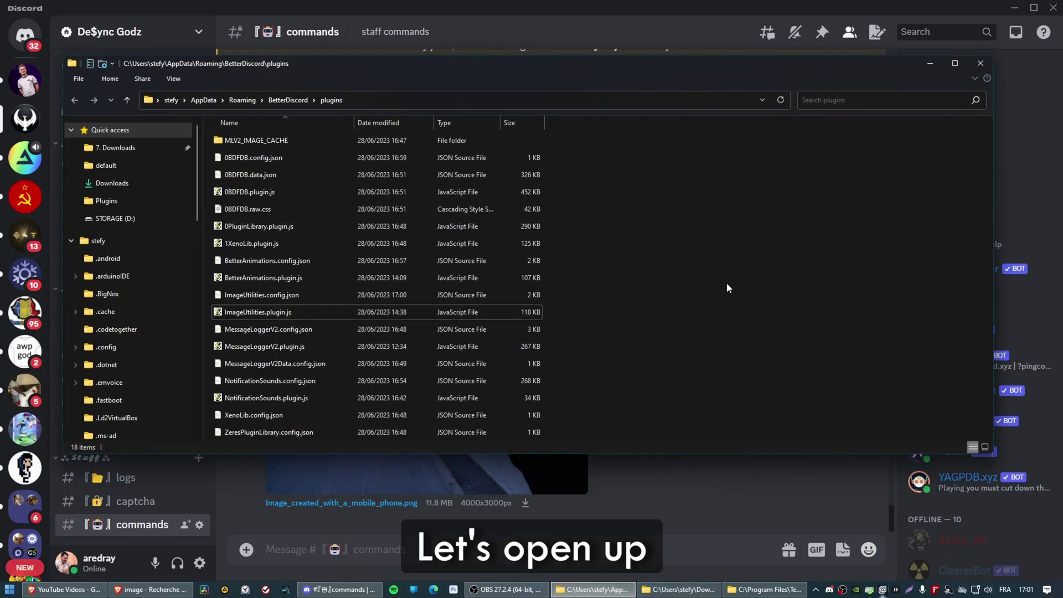
pyautogui.click(644, 230)
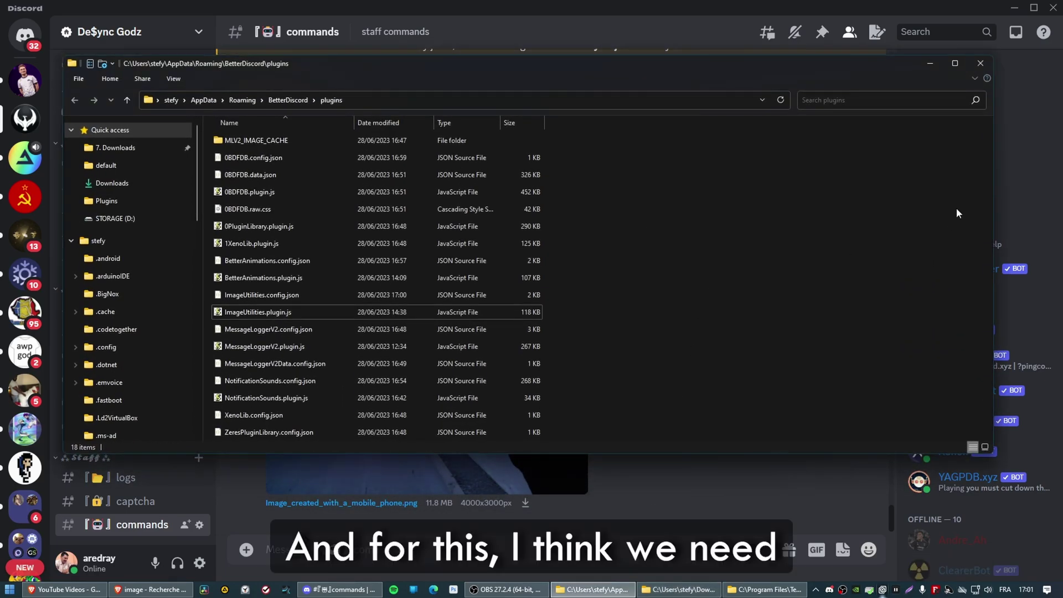
pyautogui.hotkey('ctrl', 'v')
pyautogui.click(213, 231)
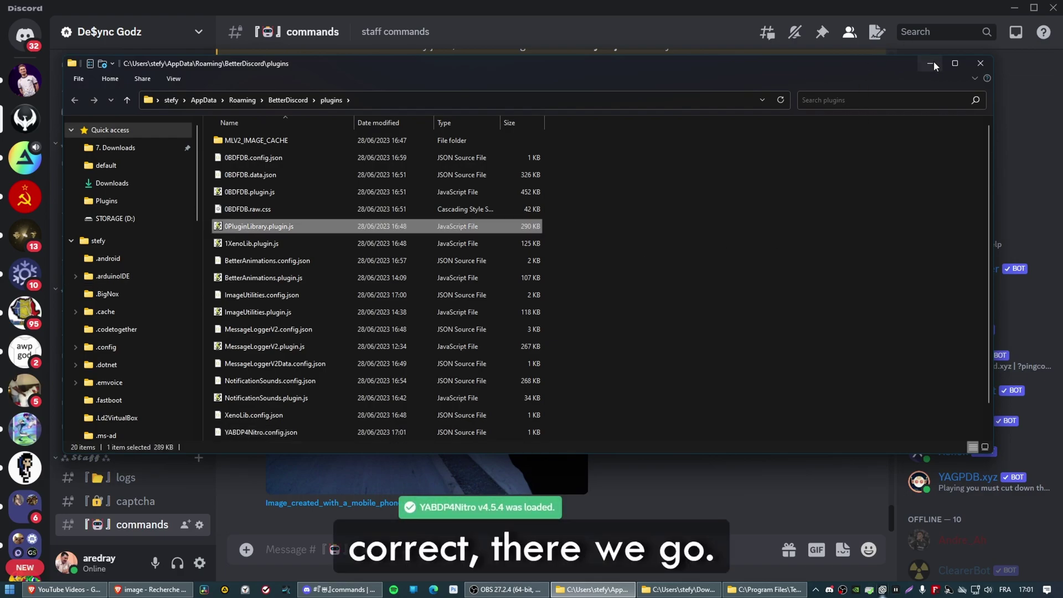
pyautogui.click(931, 64)
pyautogui.click(200, 563)
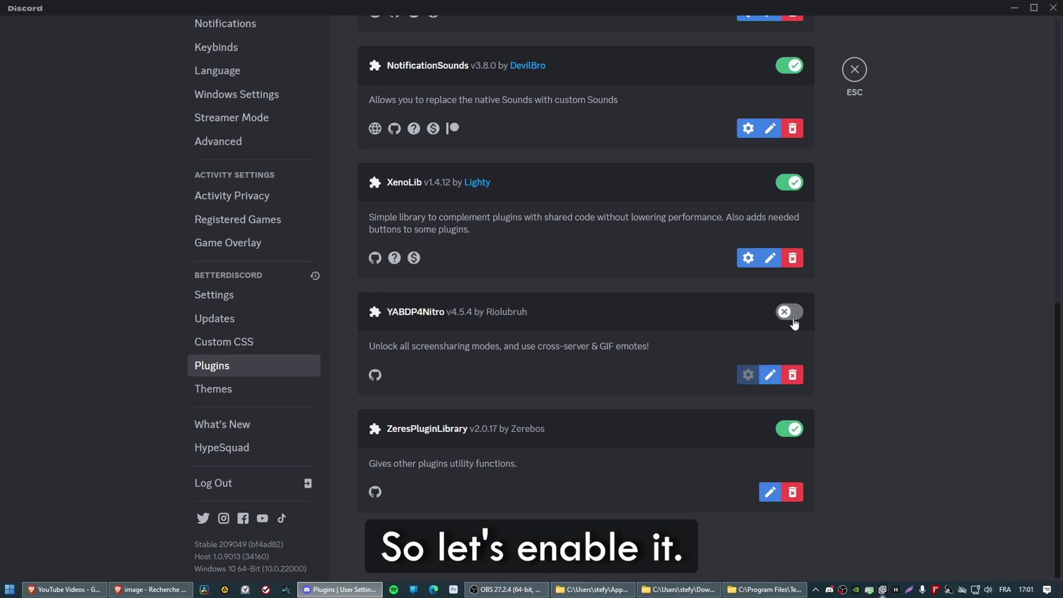
# - Enable YABDP4Nitro and switch on Custom Screenshare FPS at 144 in its screen share options
pyautogui.click(790, 312)
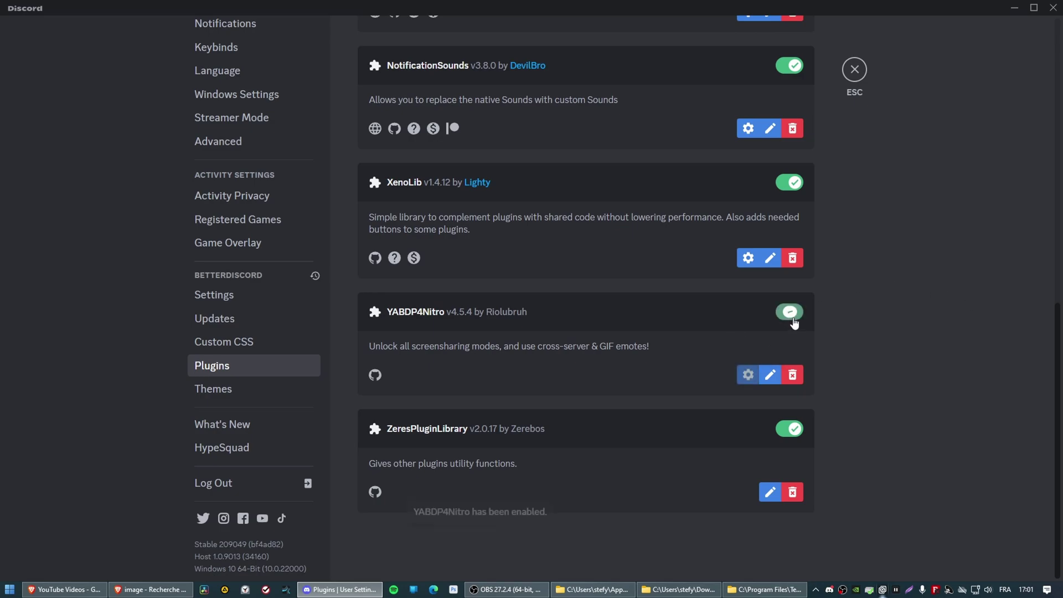
pyautogui.click(747, 377)
pyautogui.click(392, 243)
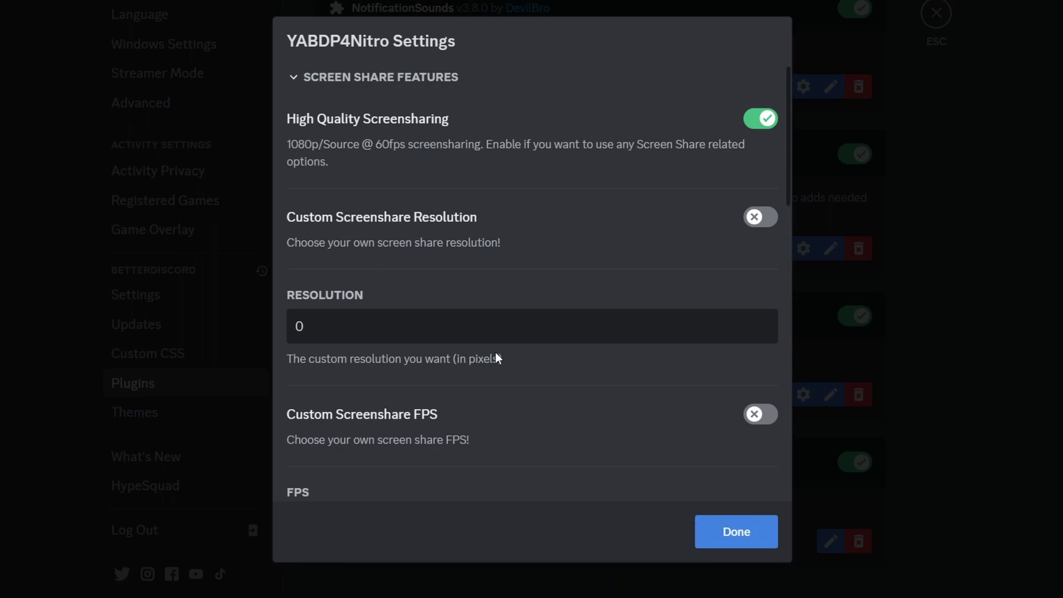
pyautogui.scroll(-3, 496, 356)
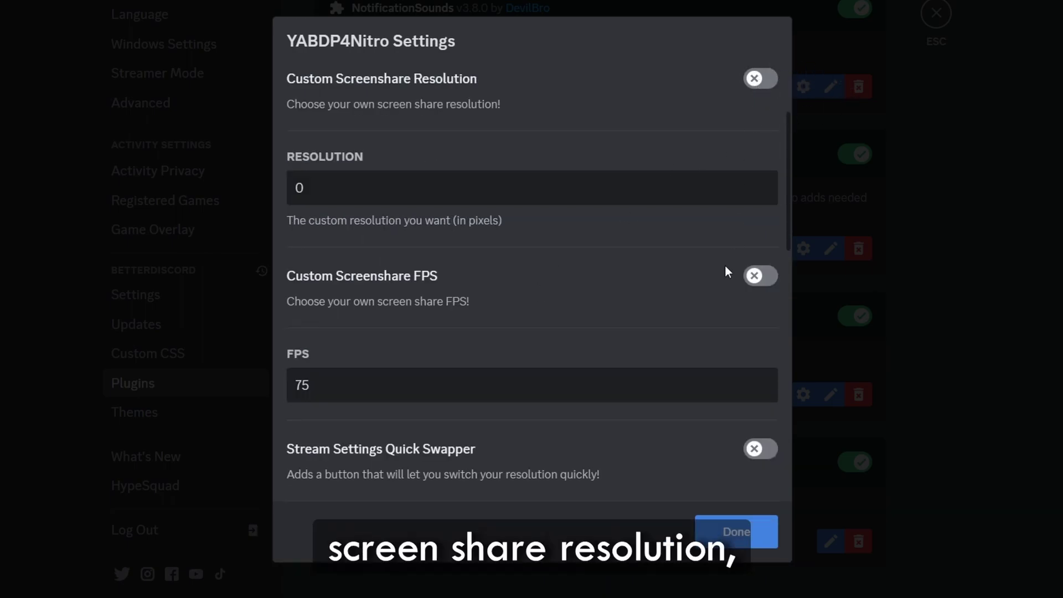
pyautogui.scroll(-3, 700, 353)
pyautogui.moveTo(327, 247); pyautogui.dragTo(201, 246)
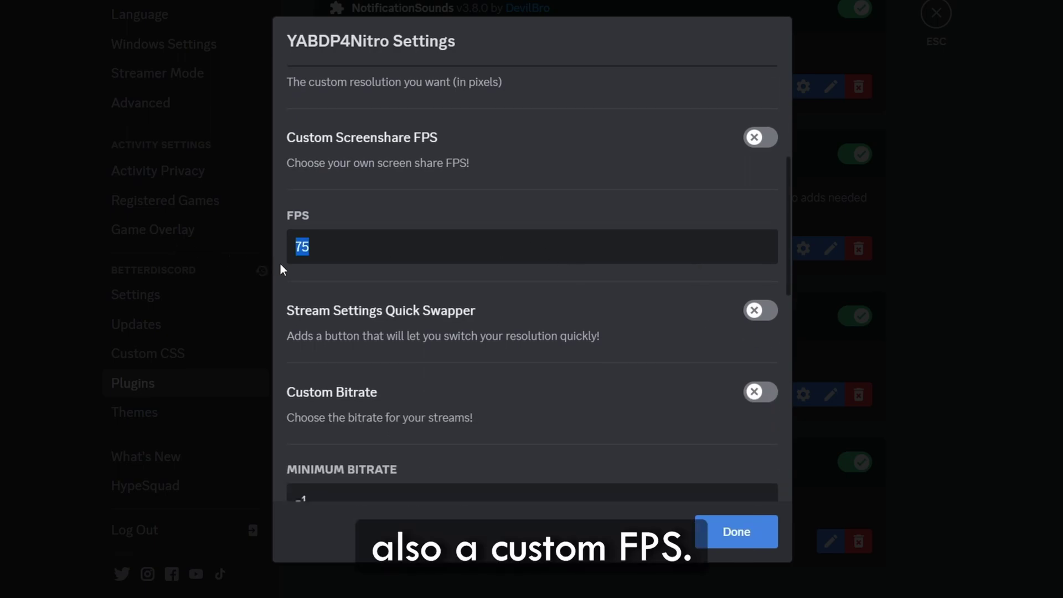
pyautogui.click(761, 138)
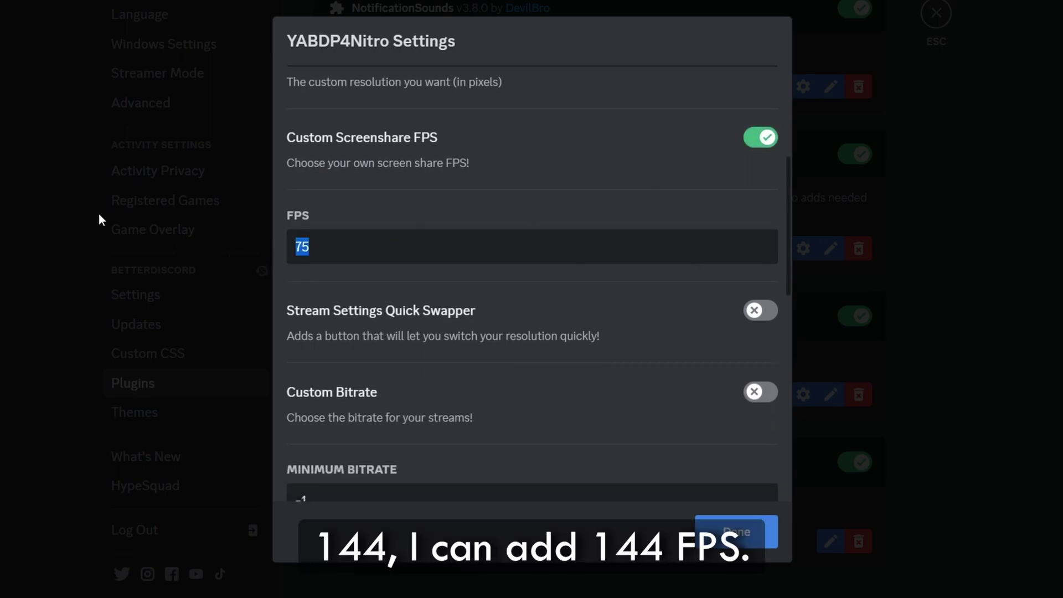
# - Expand the Emojis and Camera sections of the YABDP4Nitro settings
pyautogui.scroll(-5, 592, 320)
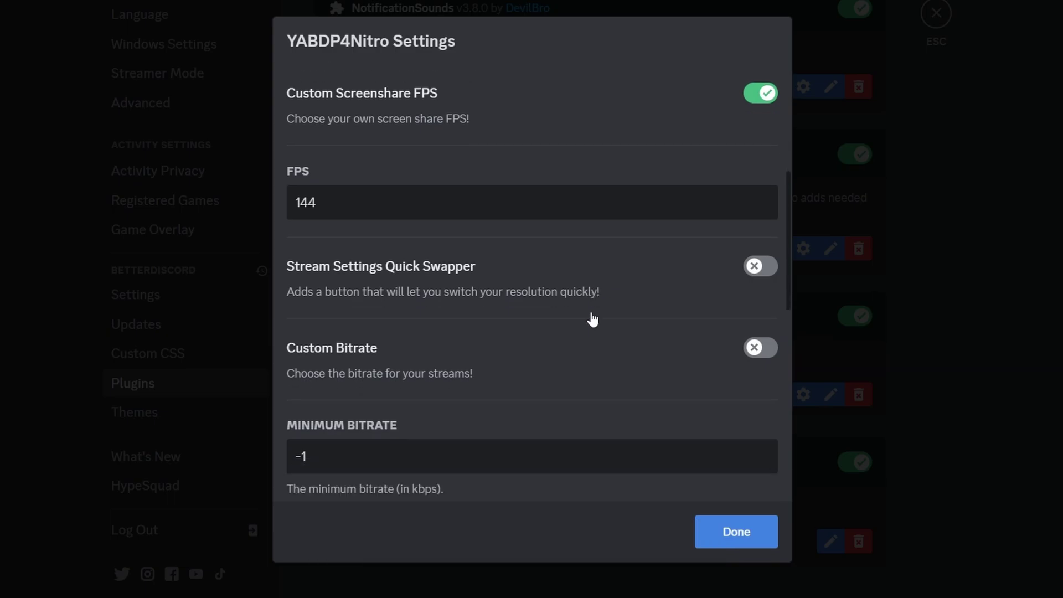
pyautogui.scroll(10, 565, 201)
pyautogui.scroll(-10, 528, 397)
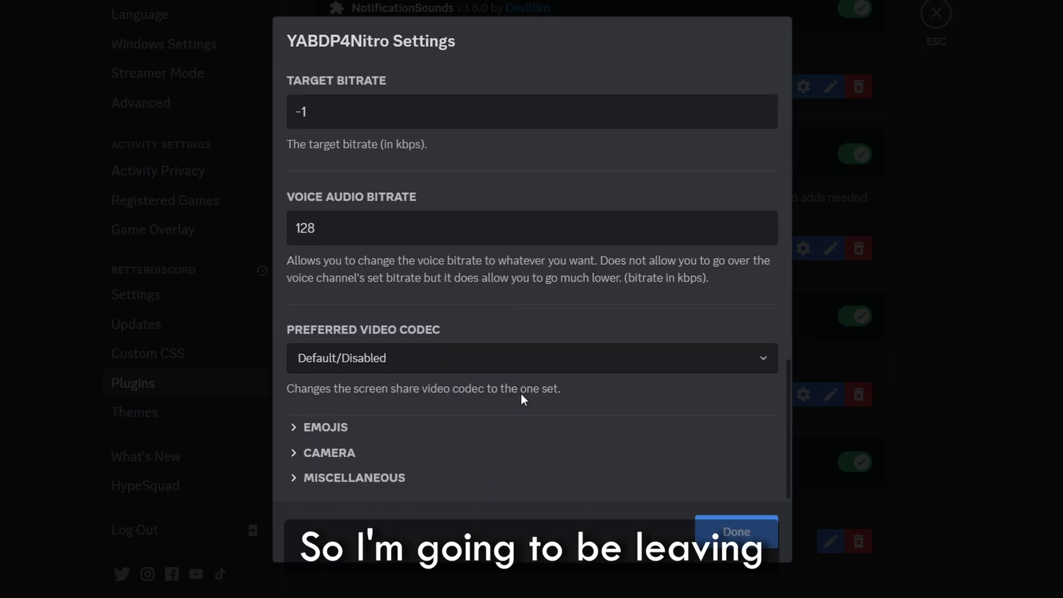
pyautogui.click(386, 430)
pyautogui.scroll(-5, 480, 392)
pyautogui.scroll(8, 480, 390)
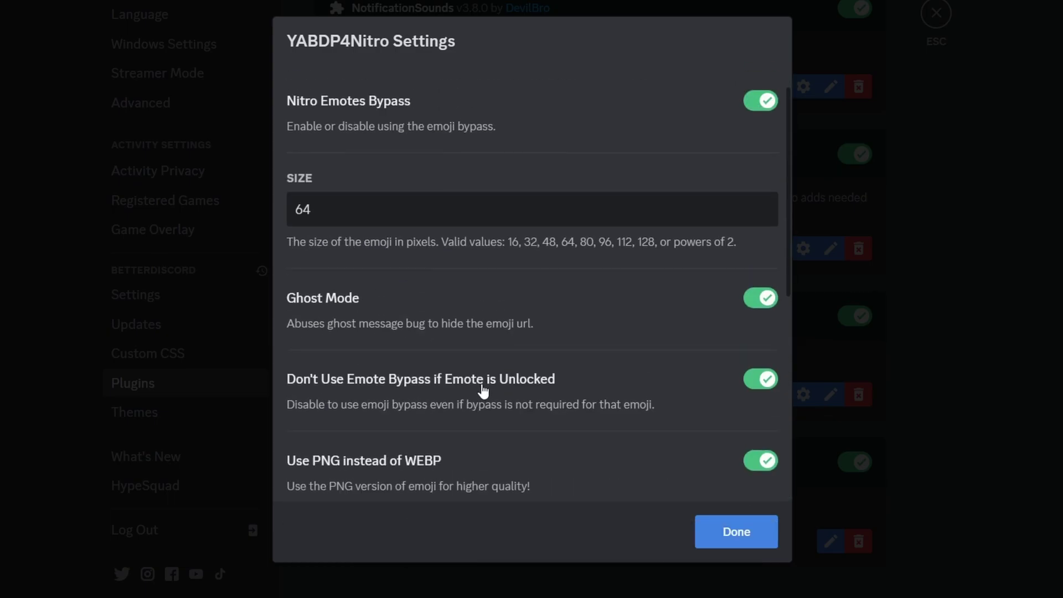
pyautogui.scroll(-6, 483, 333)
pyautogui.scroll(-2, 484, 335)
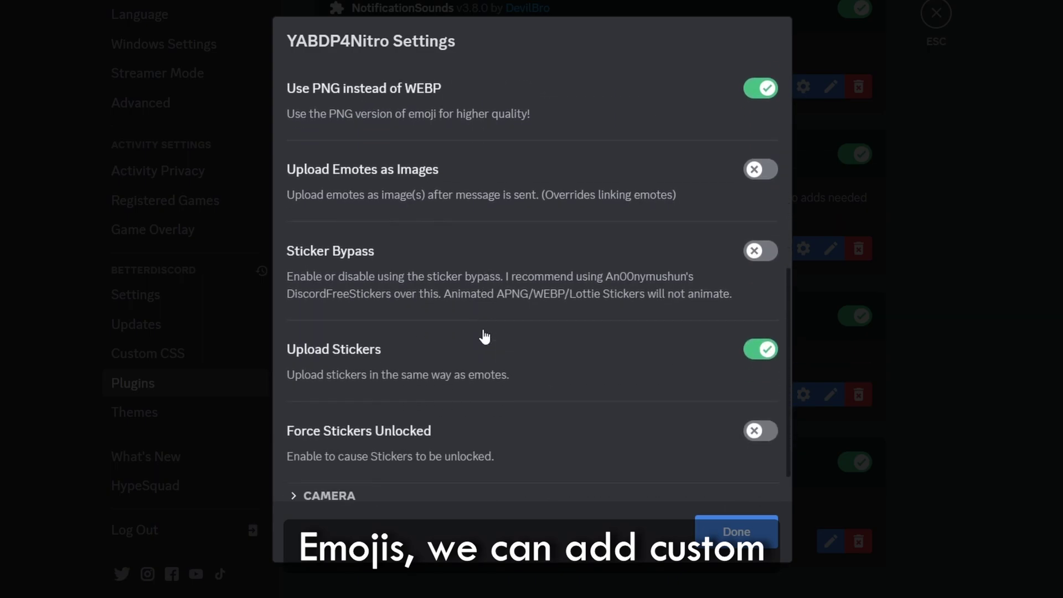
pyautogui.scroll(-1, 482, 332)
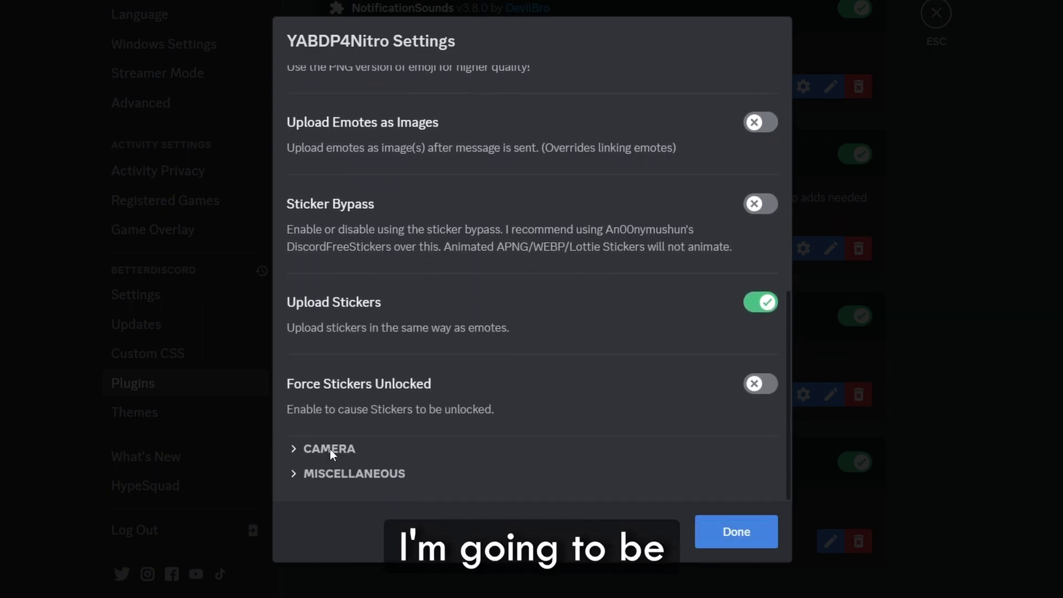
pyautogui.click(330, 448)
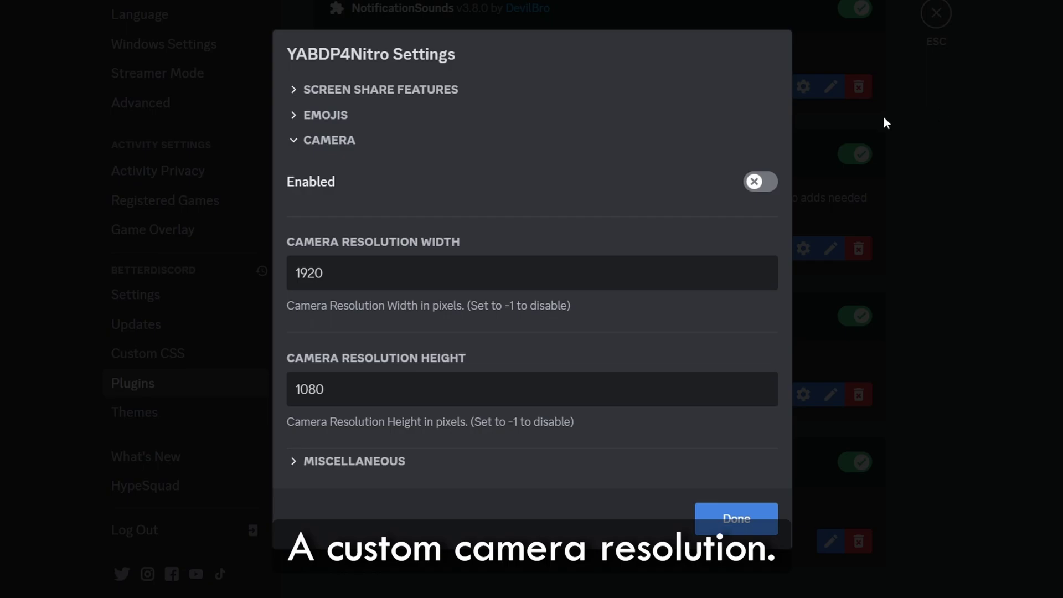
# - Turn on Profile Accents under MISCELLANEOUS in YABDP4Nitro settings and save with Done
pyautogui.click(720, 460)
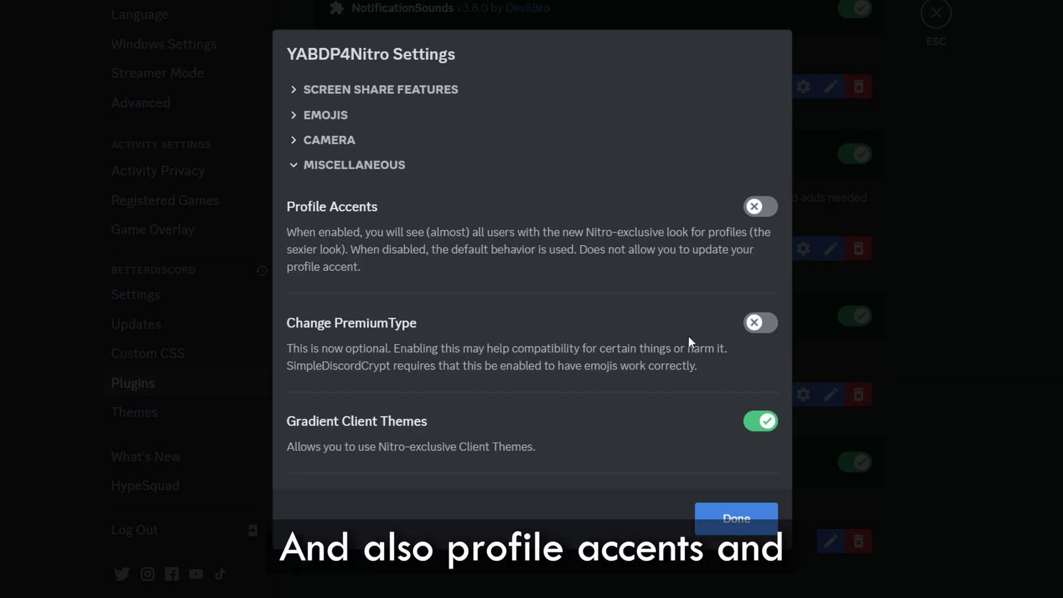
pyautogui.click(761, 206)
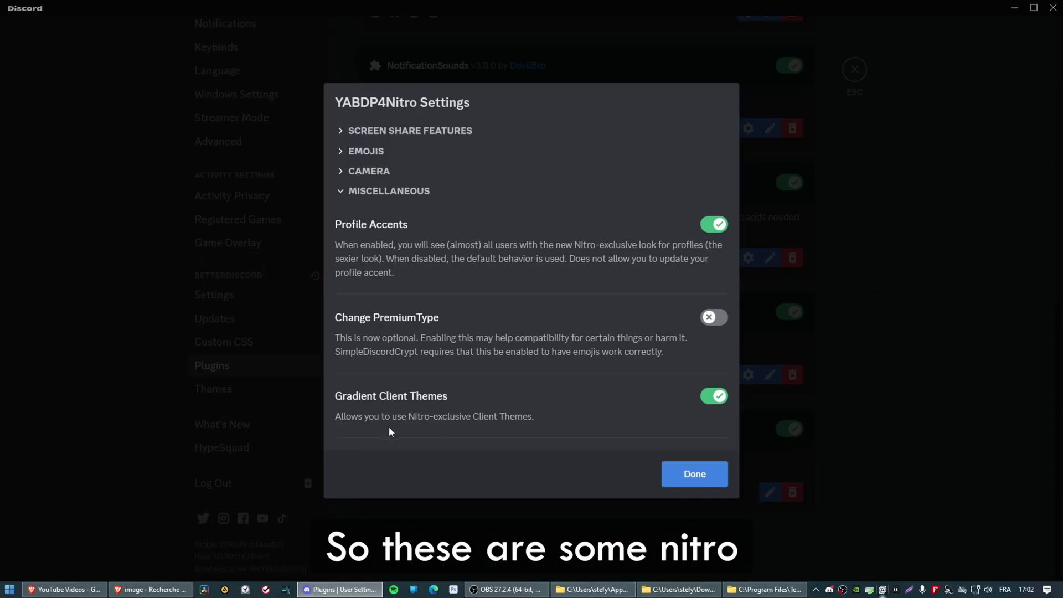
pyautogui.click(708, 474)
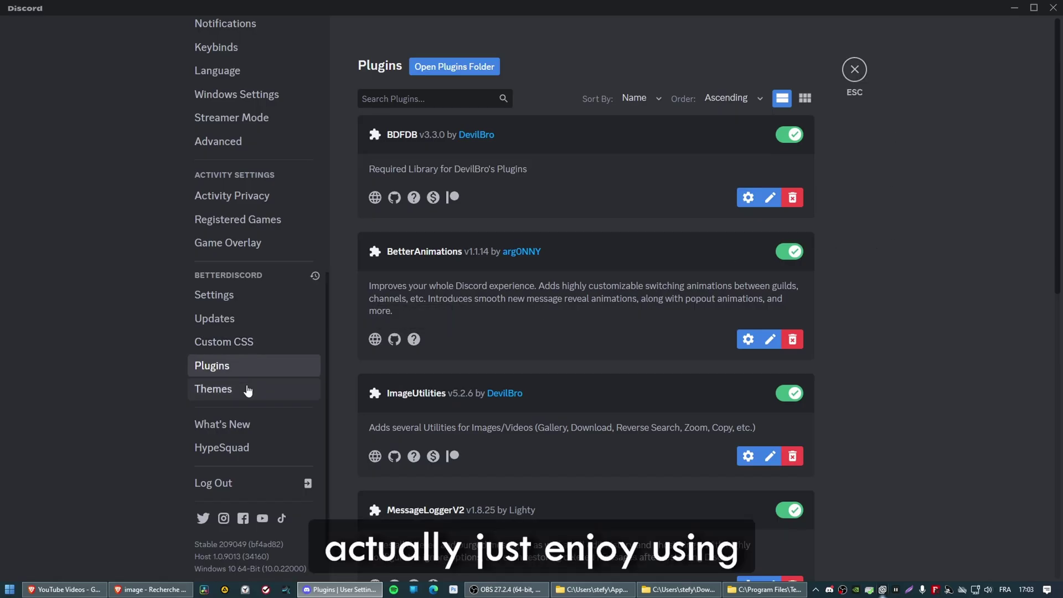
# - Leave settings and join the counterstirk voice channel
pyautogui.click(855, 71)
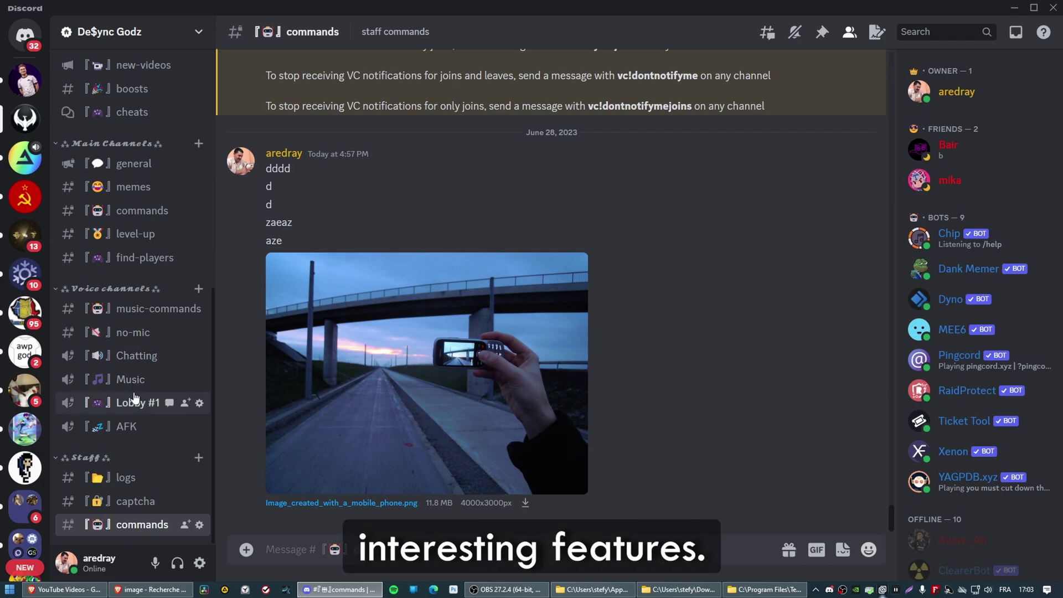
pyautogui.scroll(6, 136, 388)
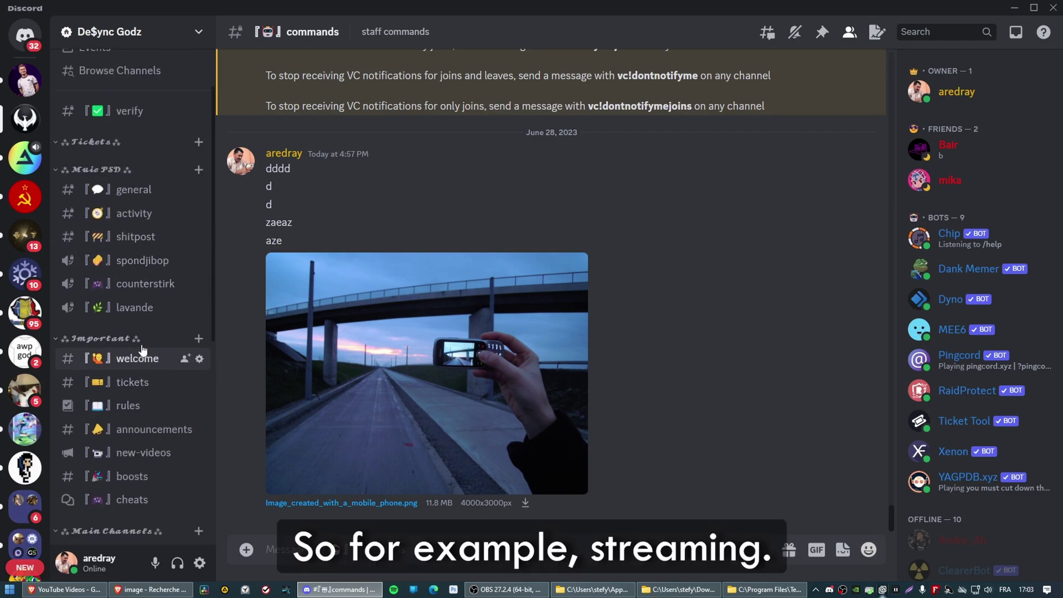
pyautogui.click(139, 284)
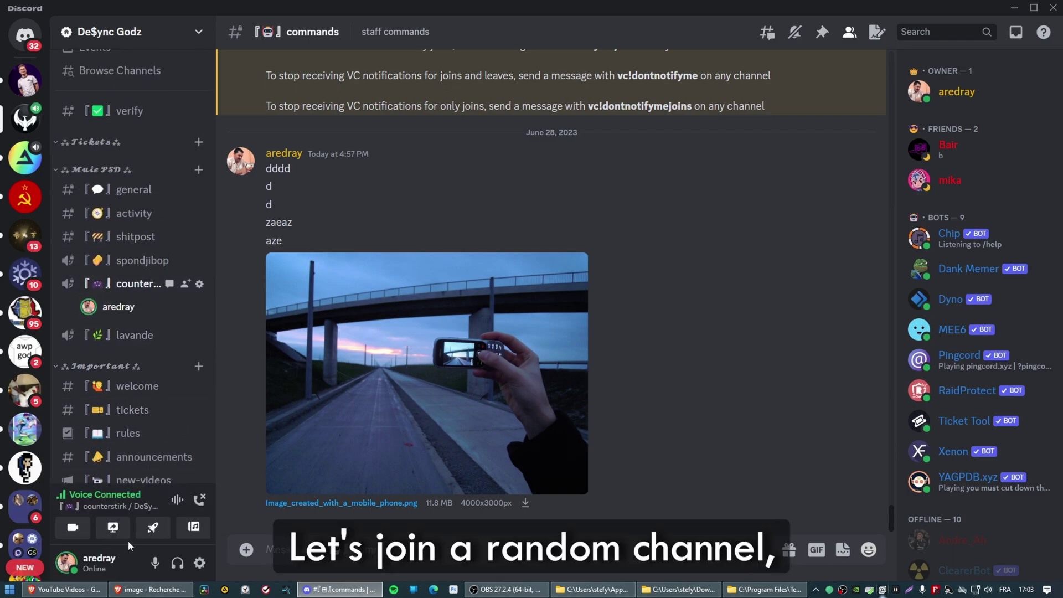
# - Go live sharing Screen 1 at 1440p resolution and 144 fps
pyautogui.click(112, 527)
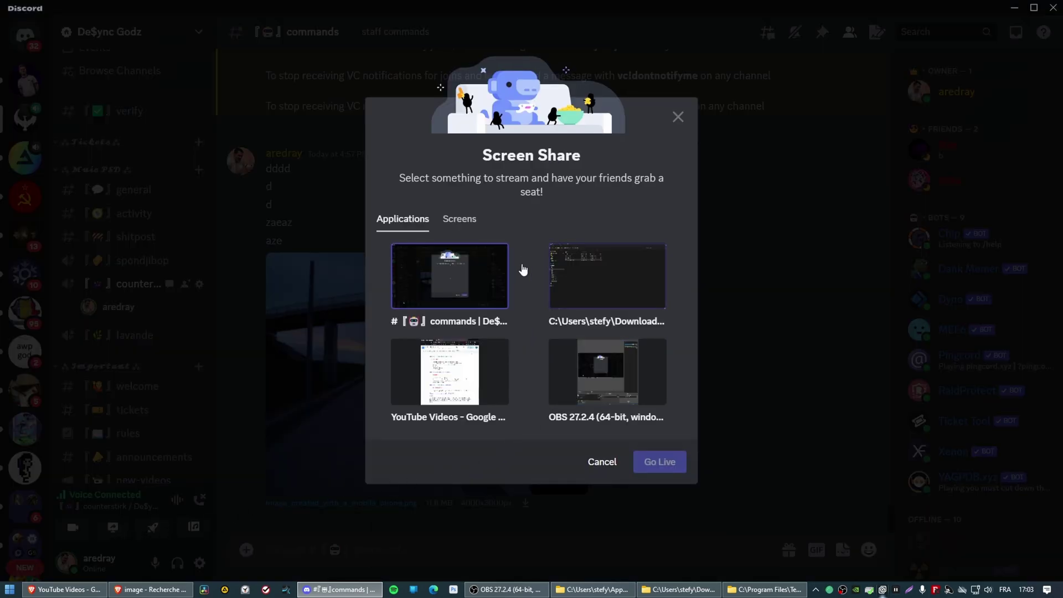
pyautogui.click(477, 222)
pyautogui.click(484, 287)
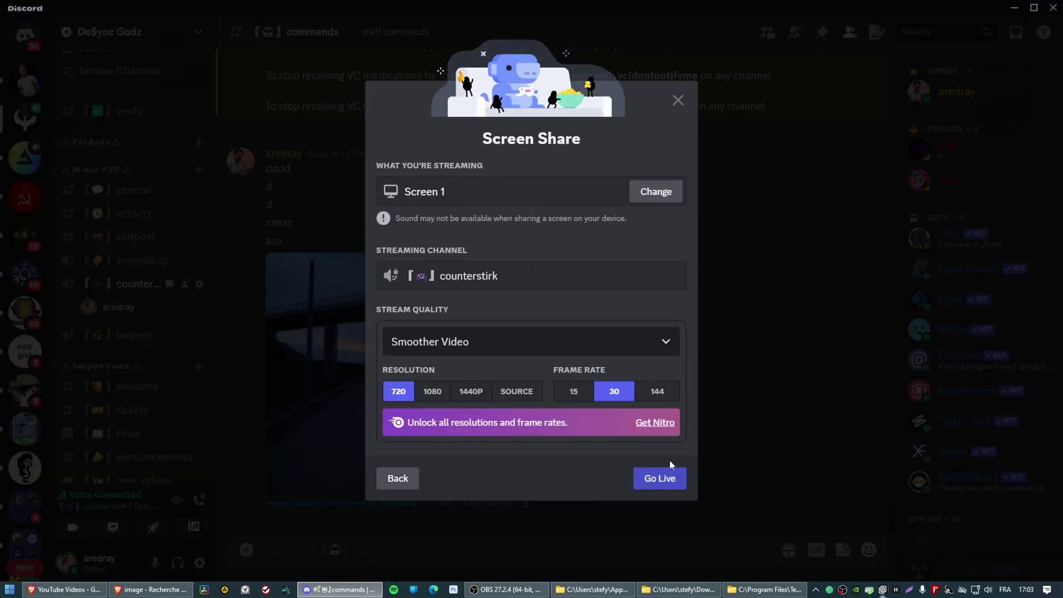
pyautogui.click(471, 391)
pyautogui.click(657, 391)
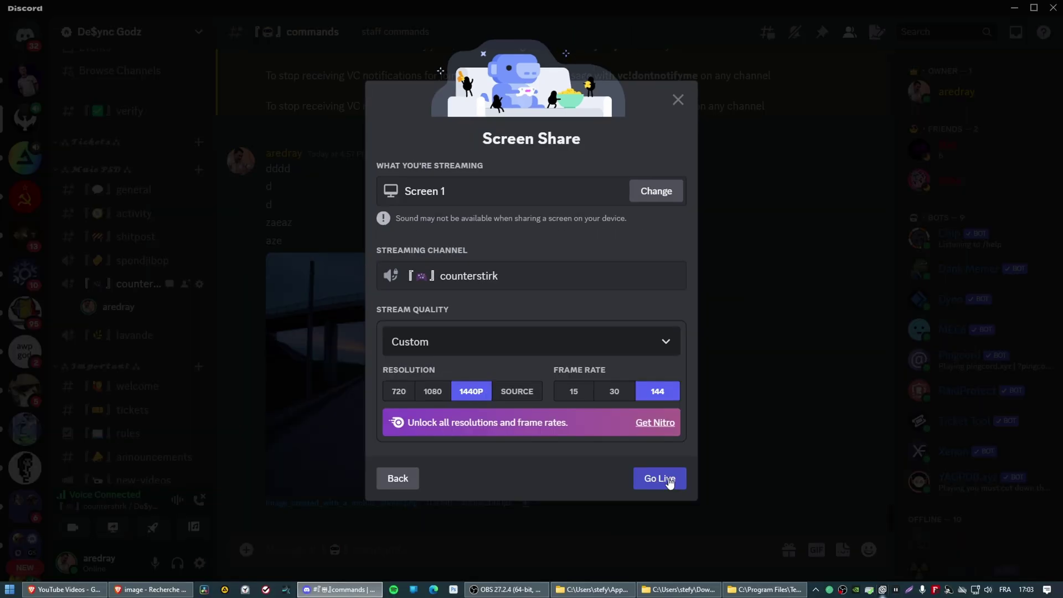
pyautogui.click(669, 481)
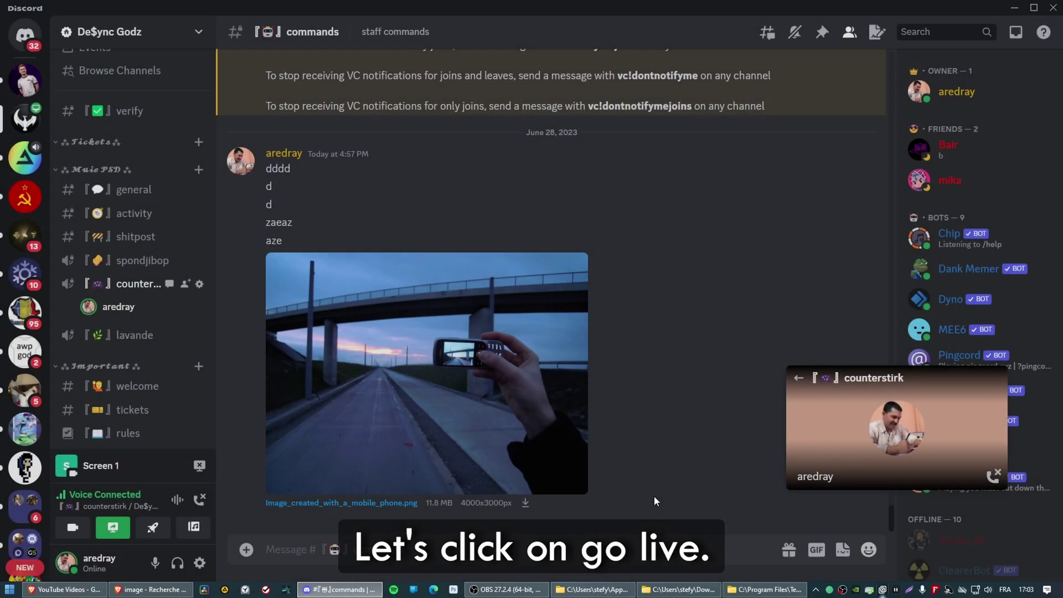
# - Stop streaming, return to the #commands channel and bring up its emoji picker
pyautogui.click(846, 381)
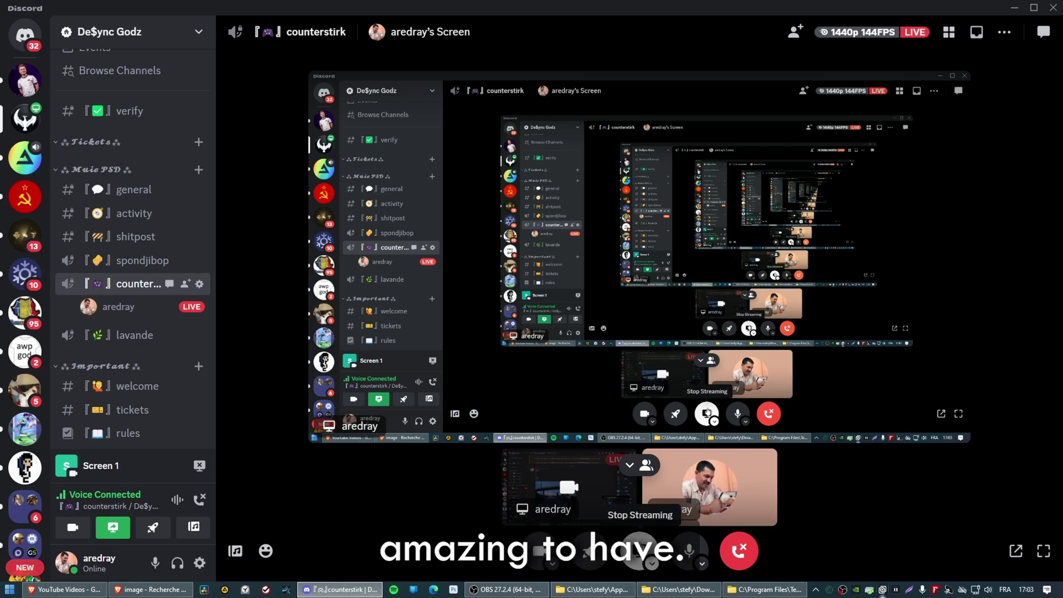
pyautogui.click(641, 548)
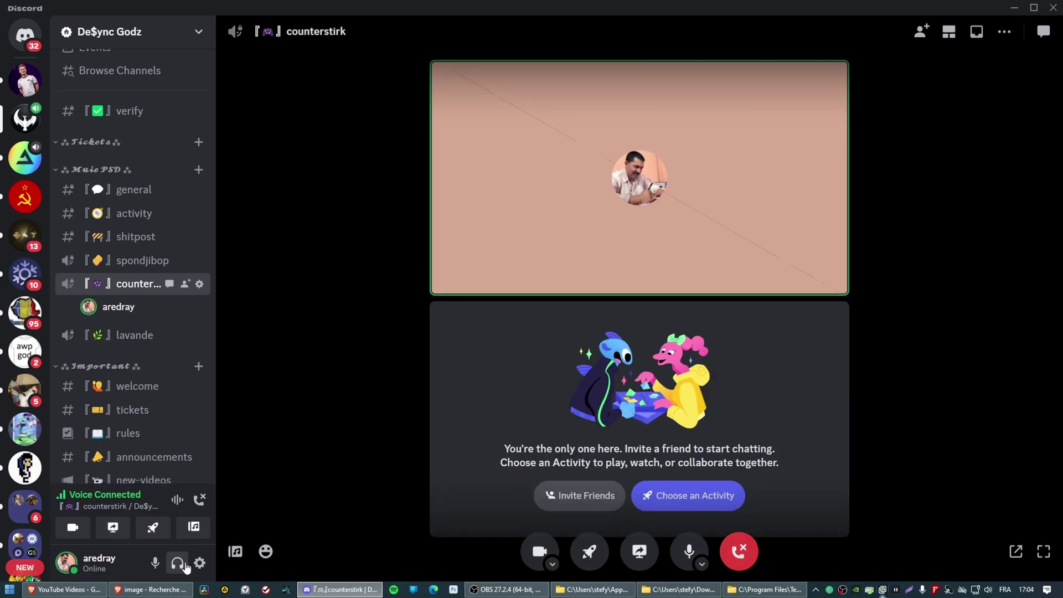
pyautogui.scroll(-10, 141, 404)
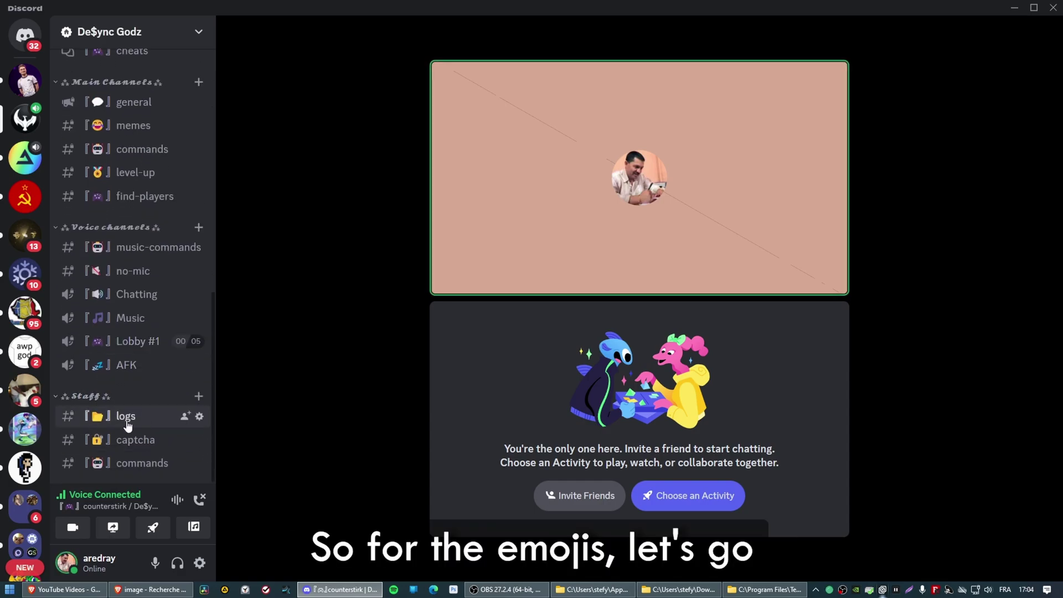
pyautogui.click(142, 462)
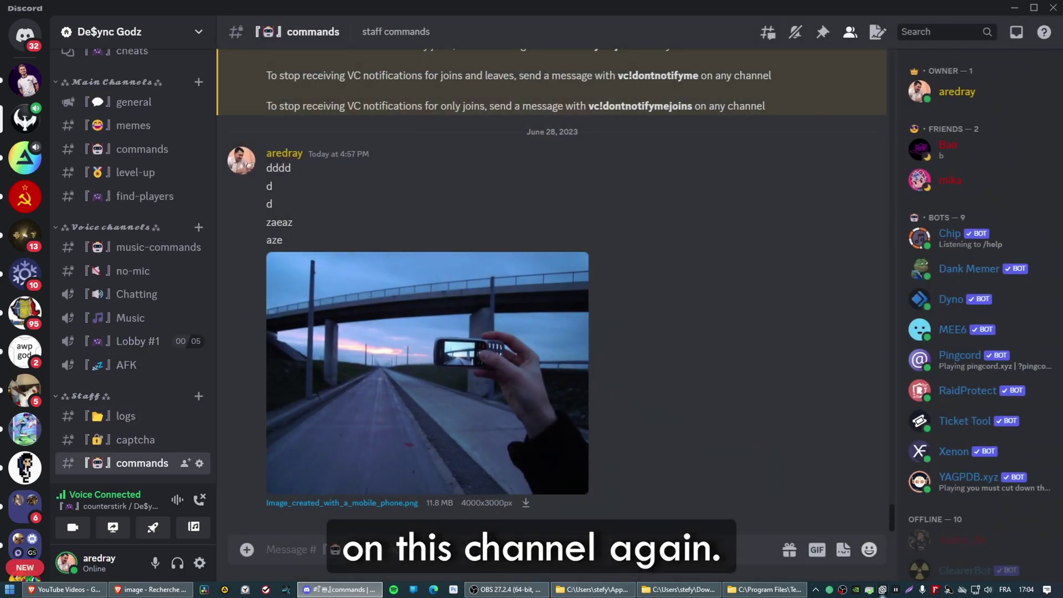
pyautogui.click(868, 550)
# - Send a message containing the animated pin emoji in #commands
pyautogui.scroll(-1, 713, 428)
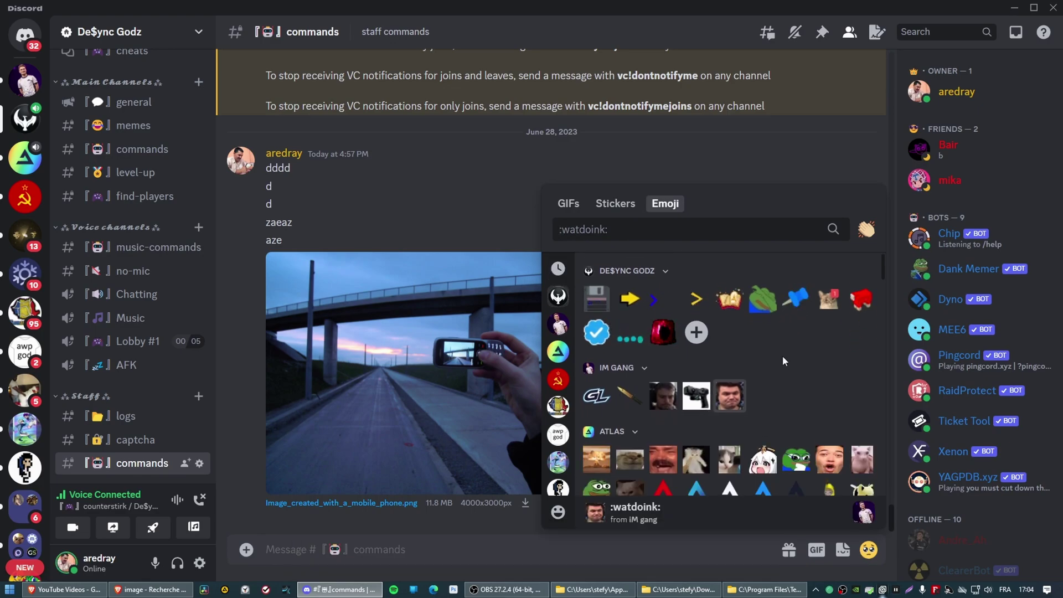
pyautogui.press('Escape')
pyautogui.write('µ')
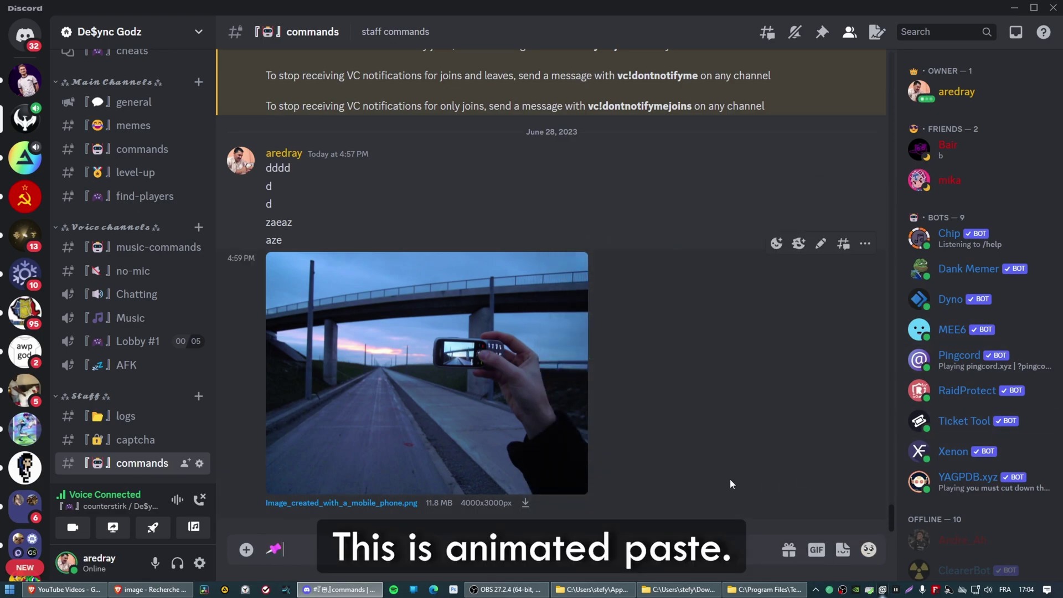
pyautogui.press('Return')
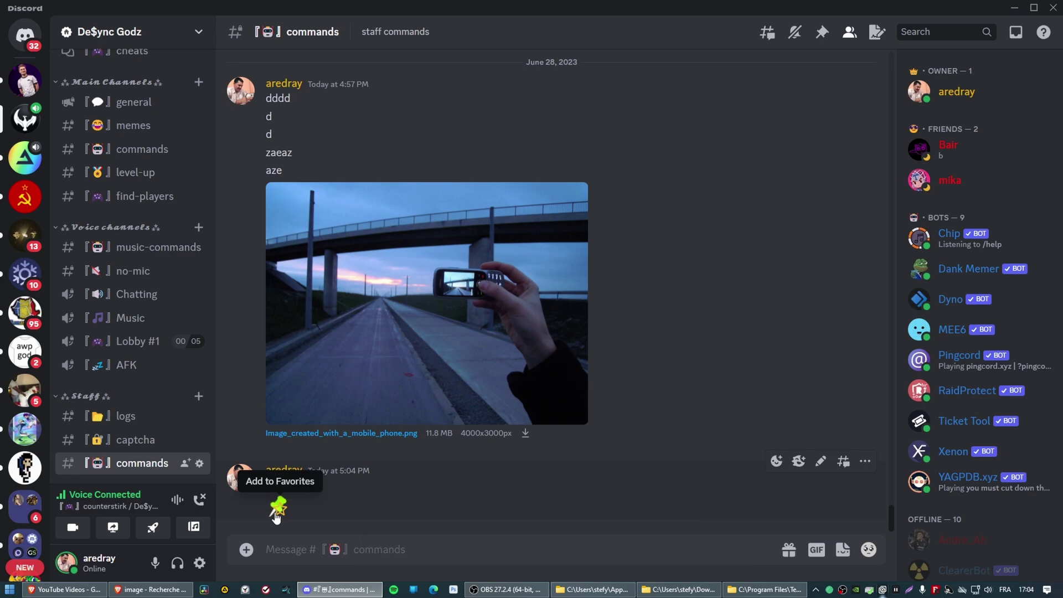
# - React to the new message with the pin emoji
pyautogui.rightClick(733, 344)
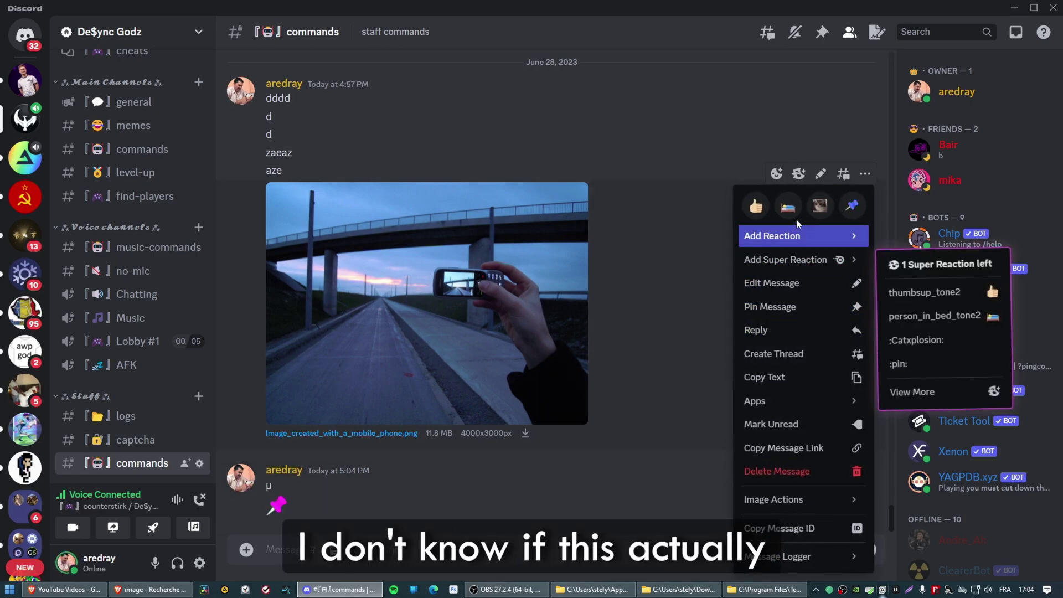
pyautogui.moveTo(847, 239)
pyautogui.click(919, 312)
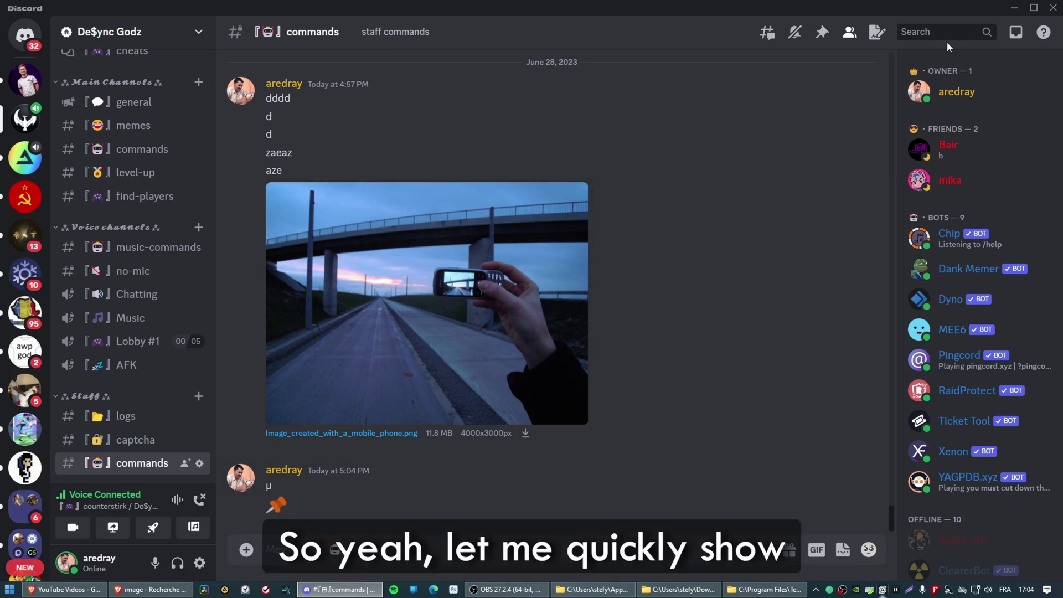
# - Choose the Crimson Moon colour theme in User Settings > Appearance, then exit settings
pyautogui.click(962, 90)
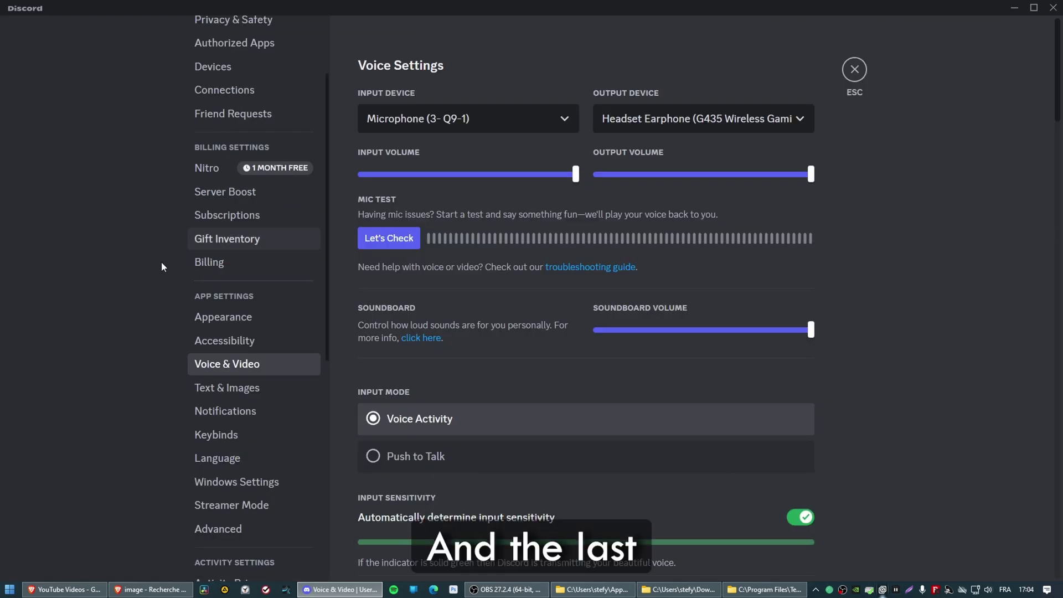
pyautogui.click(210, 317)
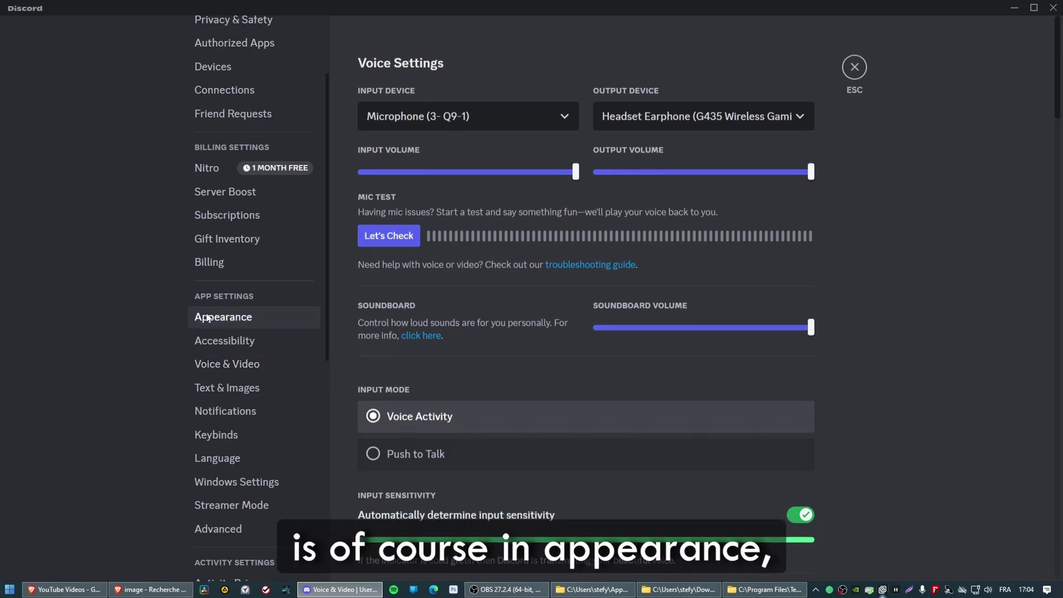
pyautogui.scroll(-3, 410, 349)
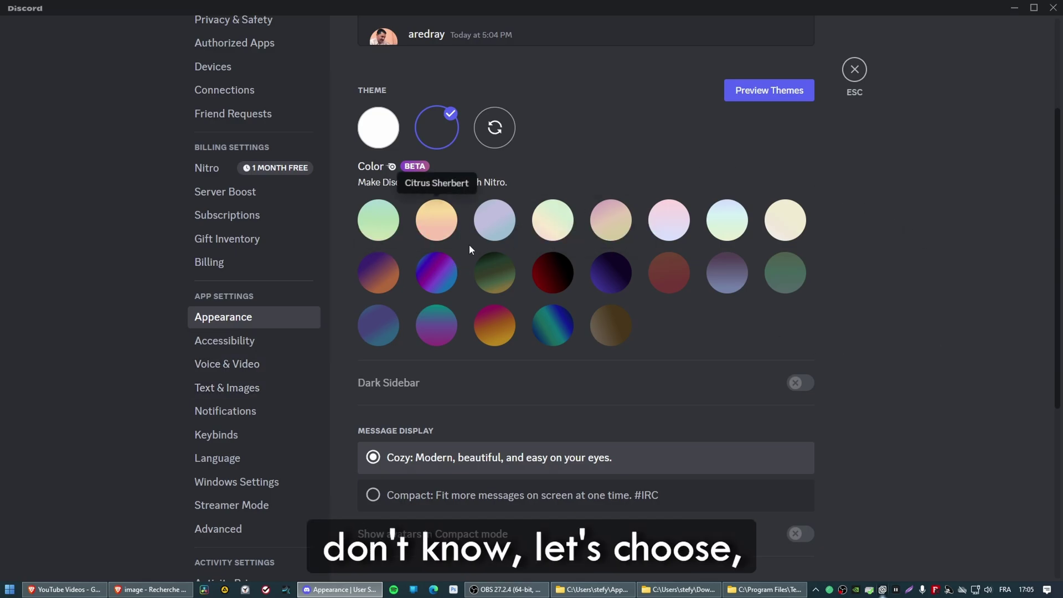
pyautogui.click(551, 272)
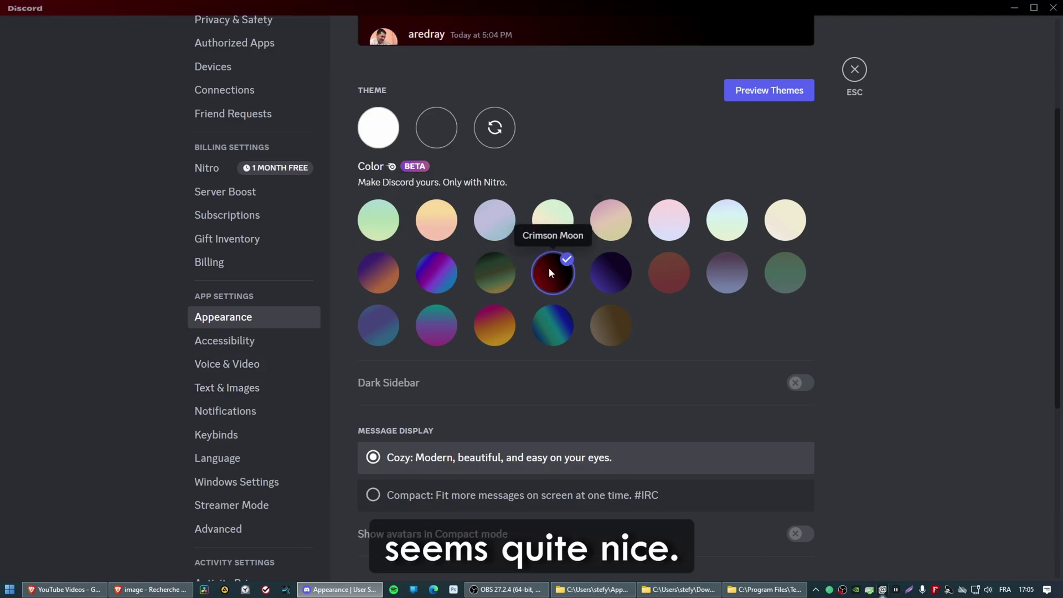
pyautogui.scroll(3, 609, 271)
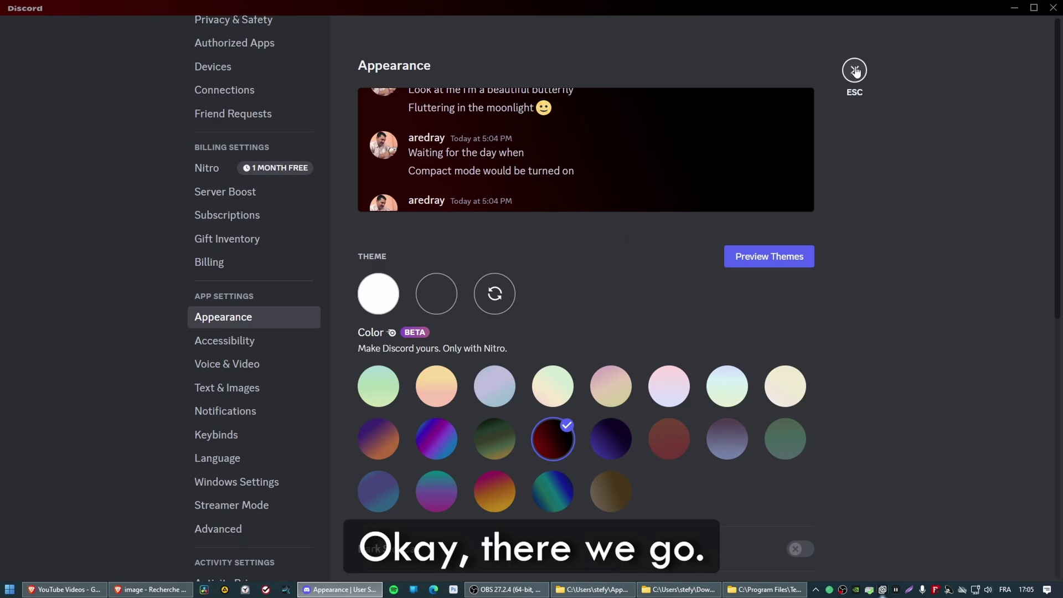
pyautogui.click(855, 71)
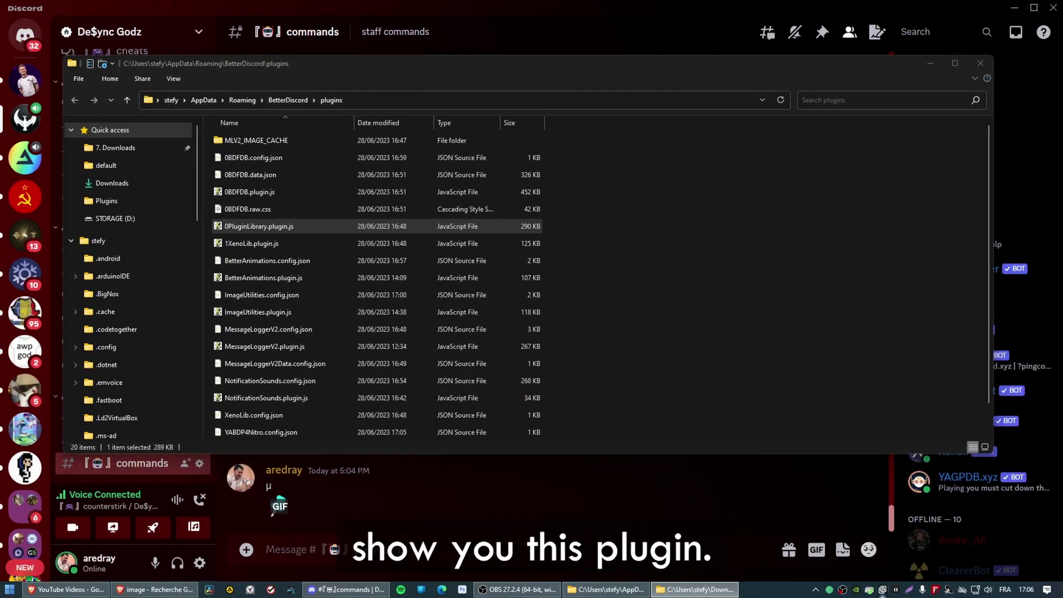
# - Paste the Translator plugin file into the BetterDiscord plugins folder and close File Explorer
pyautogui.click(763, 210)
pyautogui.hotkey('ctrl', 'v')
pyautogui.click(979, 62)
# - Check the Translator plugin's settings in the Plugins list, then close them and User Settings
pyautogui.click(200, 563)
pyautogui.scroll(-9, 243, 436)
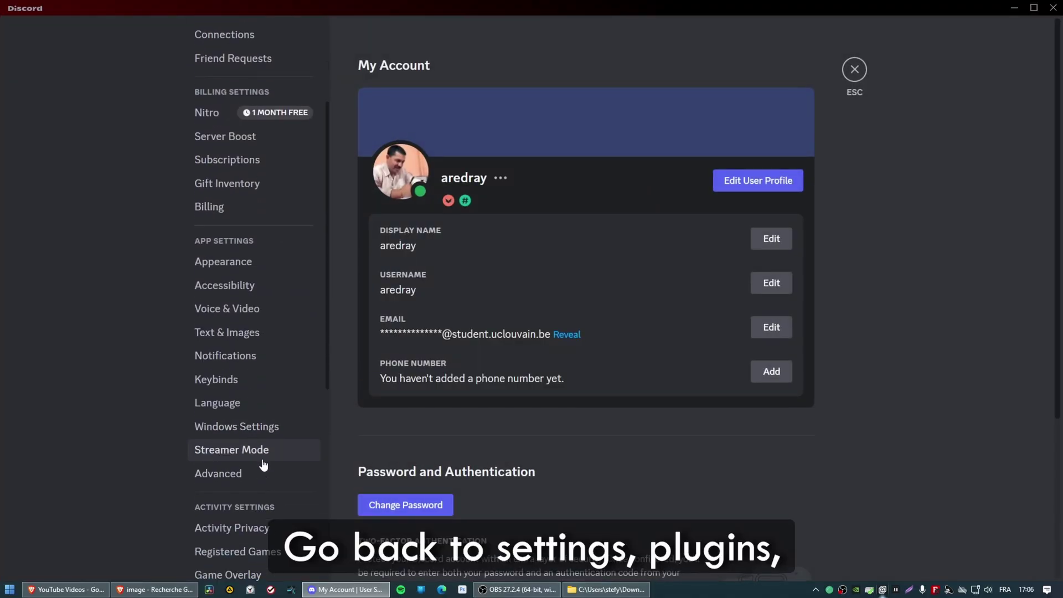
pyautogui.click(221, 366)
pyautogui.scroll(-3, 653, 199)
pyautogui.scroll(-5, 650, 207)
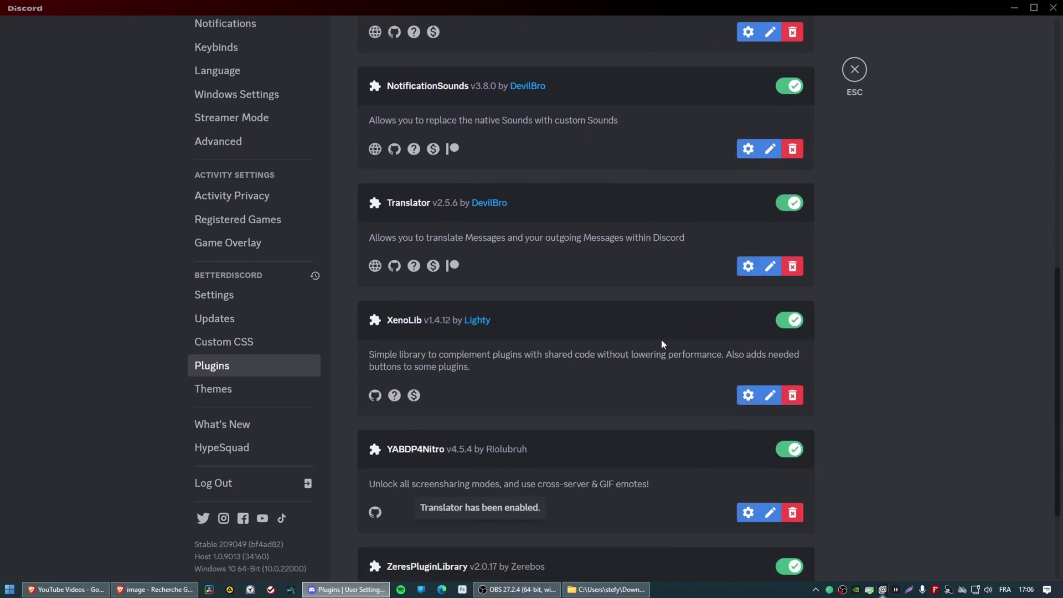
pyautogui.click(744, 265)
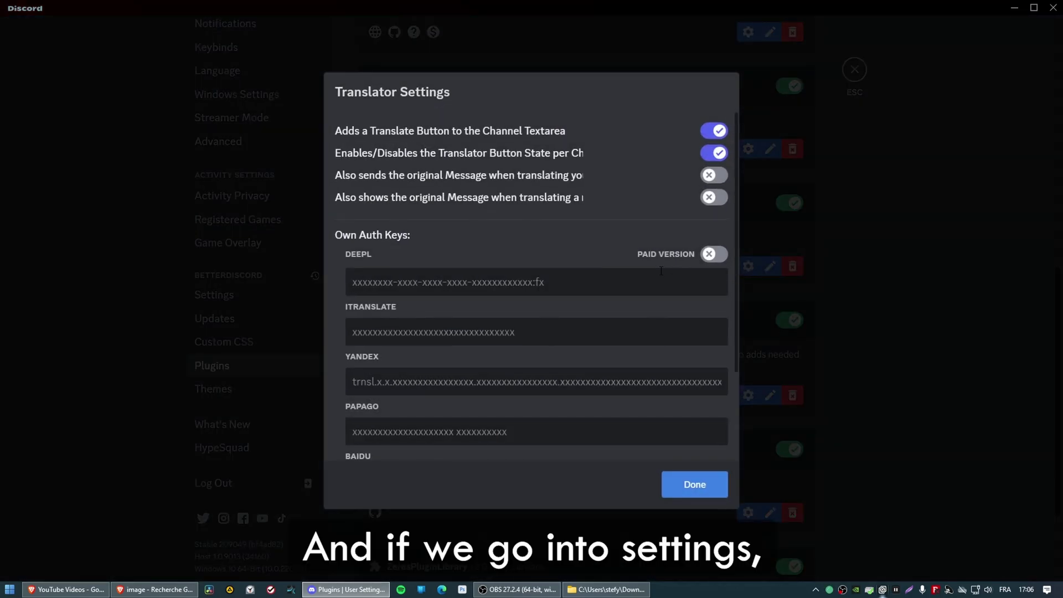
pyautogui.scroll(-3, 530, 321)
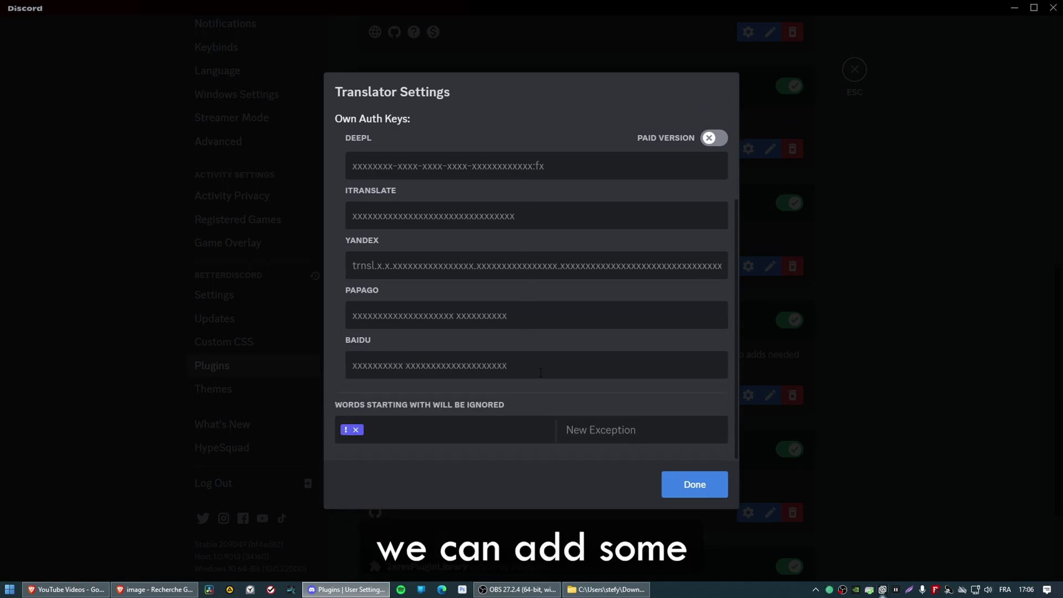
pyautogui.click(822, 126)
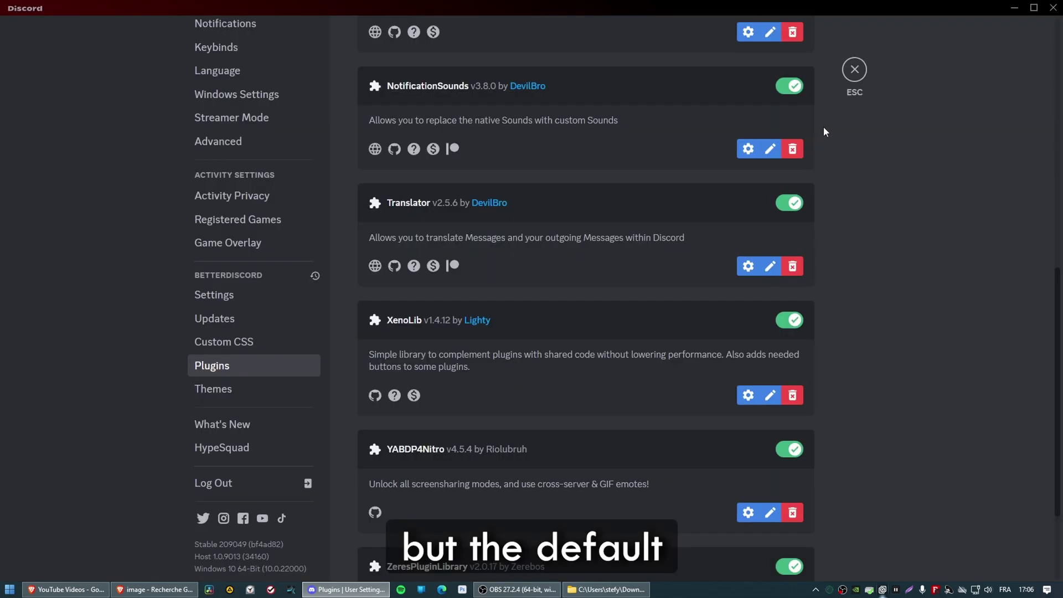
pyautogui.click(863, 74)
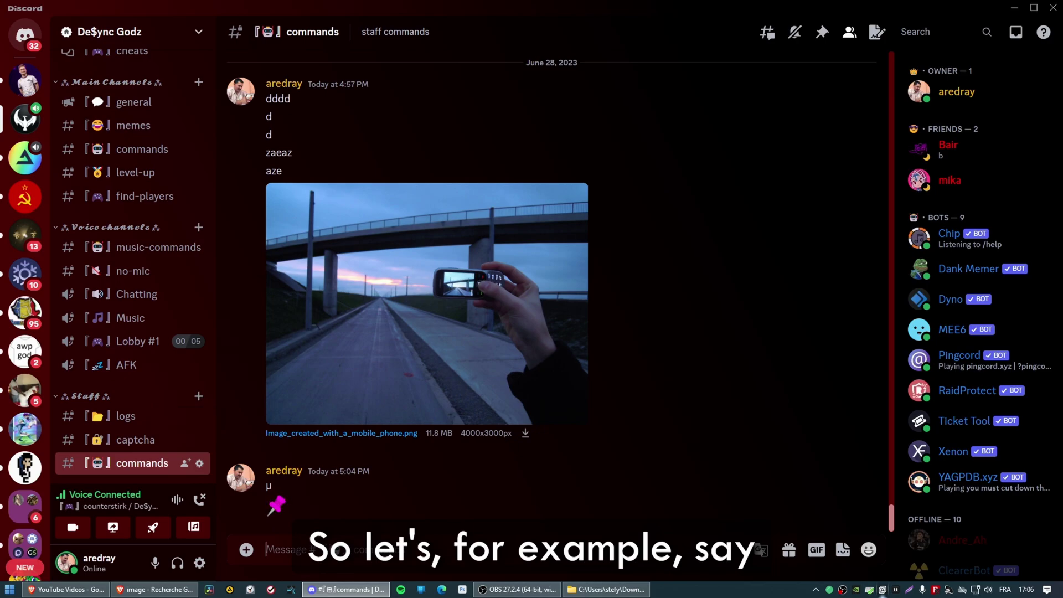
# - Send 'salut comment ça va' and translate it into English
pyautogui.write('salut ')
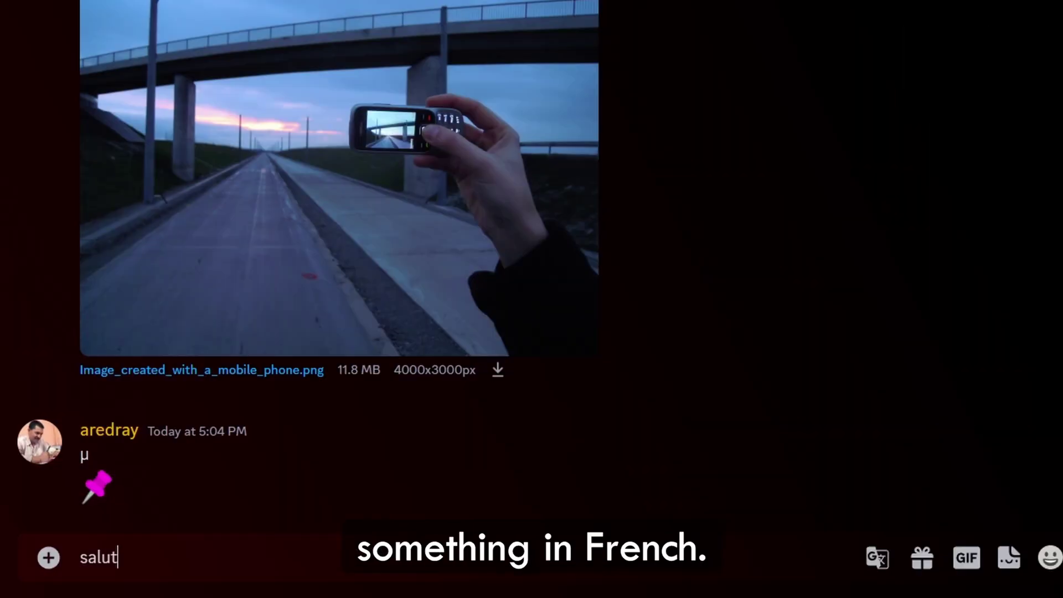
pyautogui.write('comment !a')
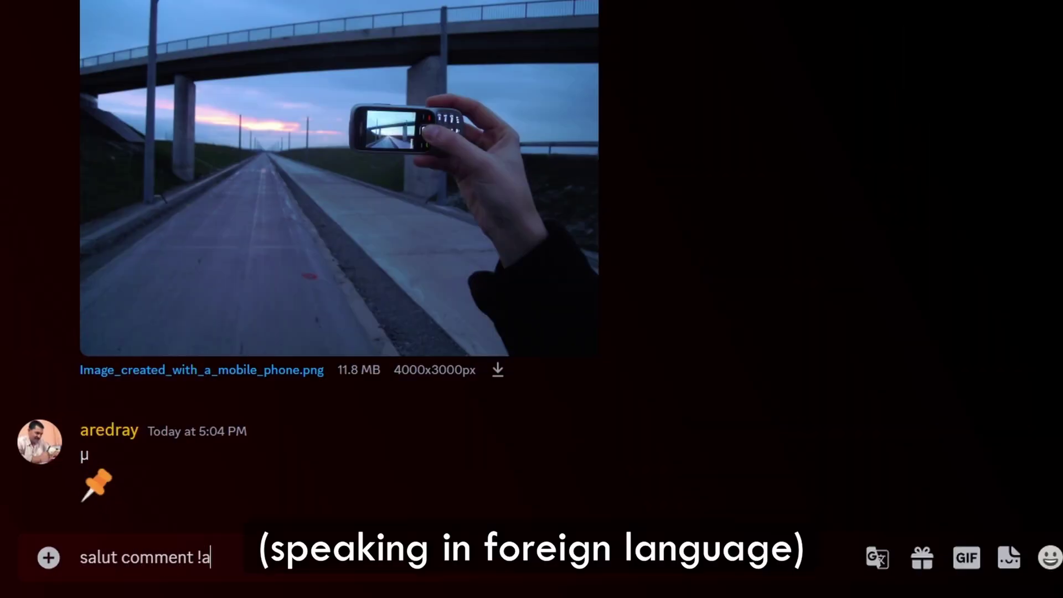
pyautogui.write(' ça va')
pyautogui.press('Return')
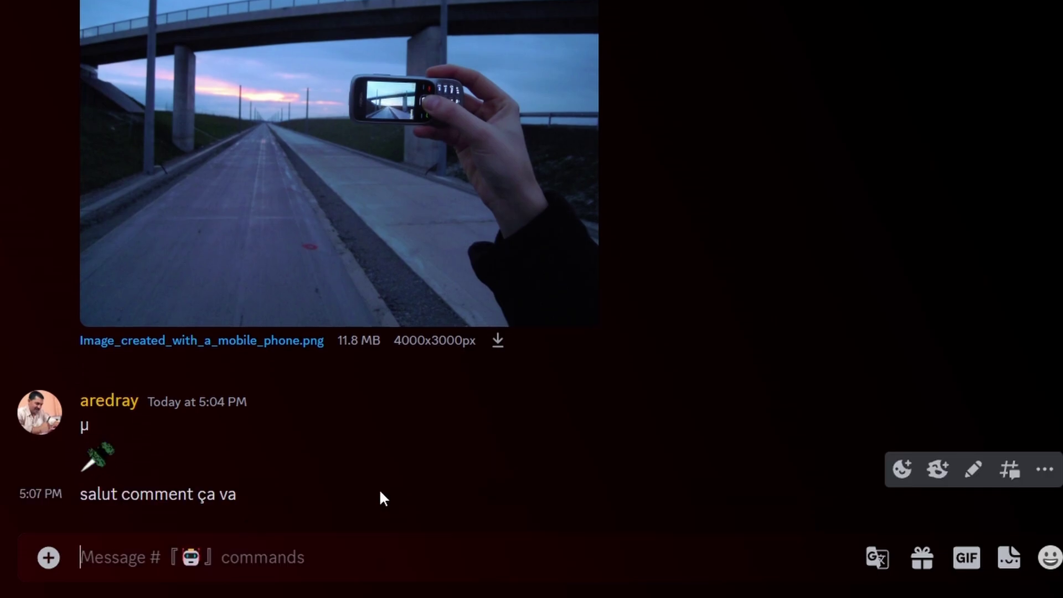
pyautogui.rightClick(450, 507)
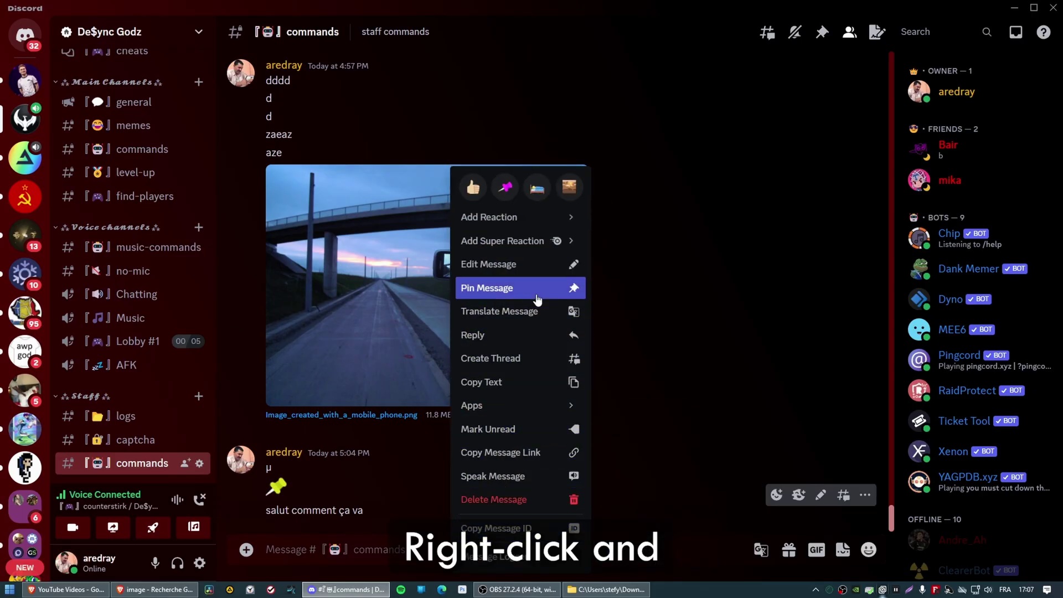
pyautogui.click(541, 312)
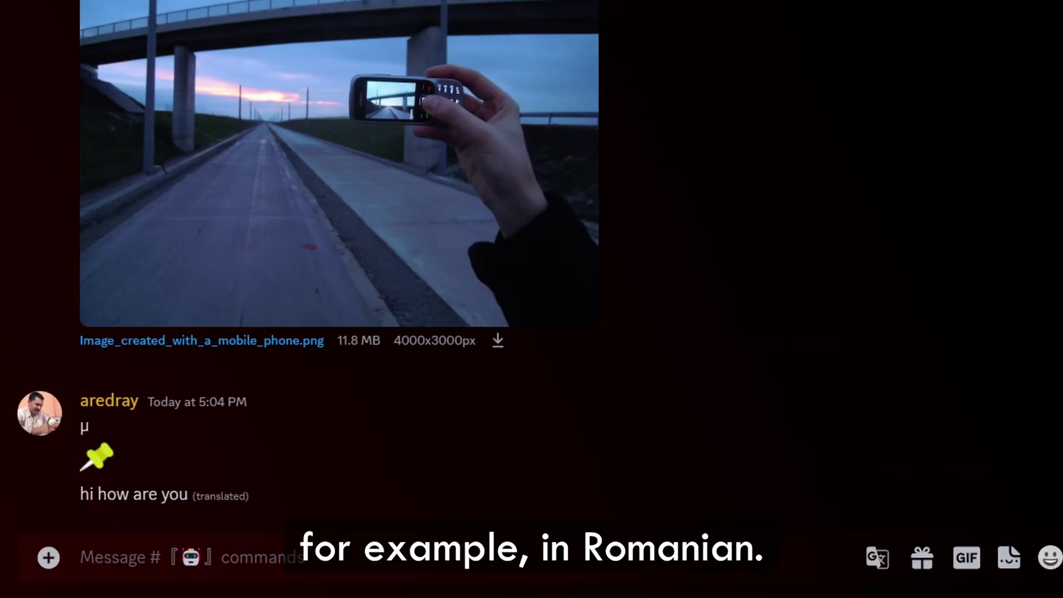
# - Send 'ciao baieti ce faceti ?' and translate it into English
pyautogui.write('ciao baiet')
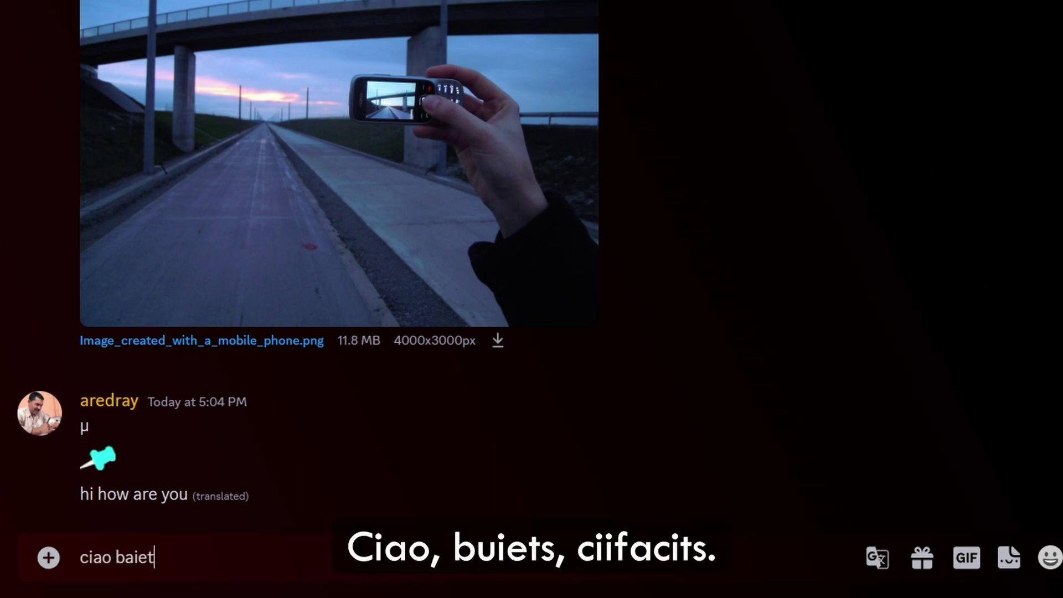
pyautogui.write('i ce ')
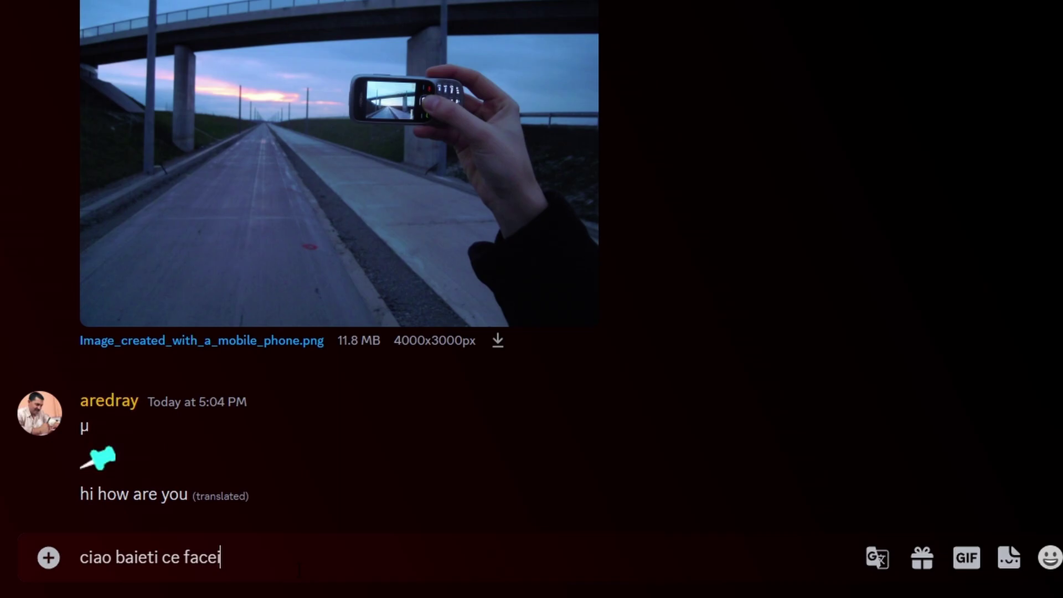
pyautogui.write('faceti ?')
pyautogui.press('Return')
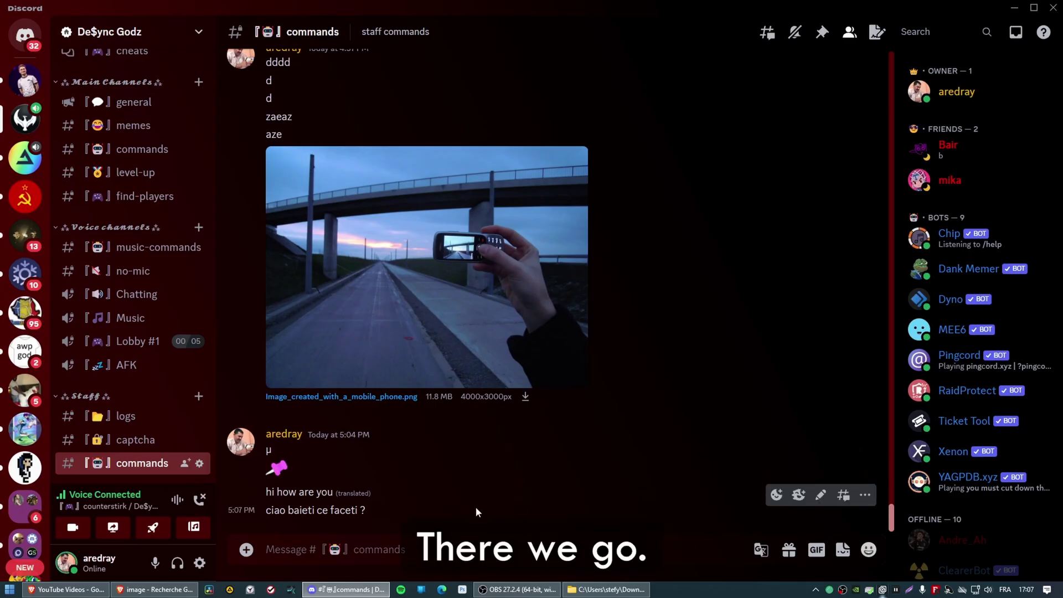
pyautogui.rightClick(421, 490)
pyautogui.click(525, 311)
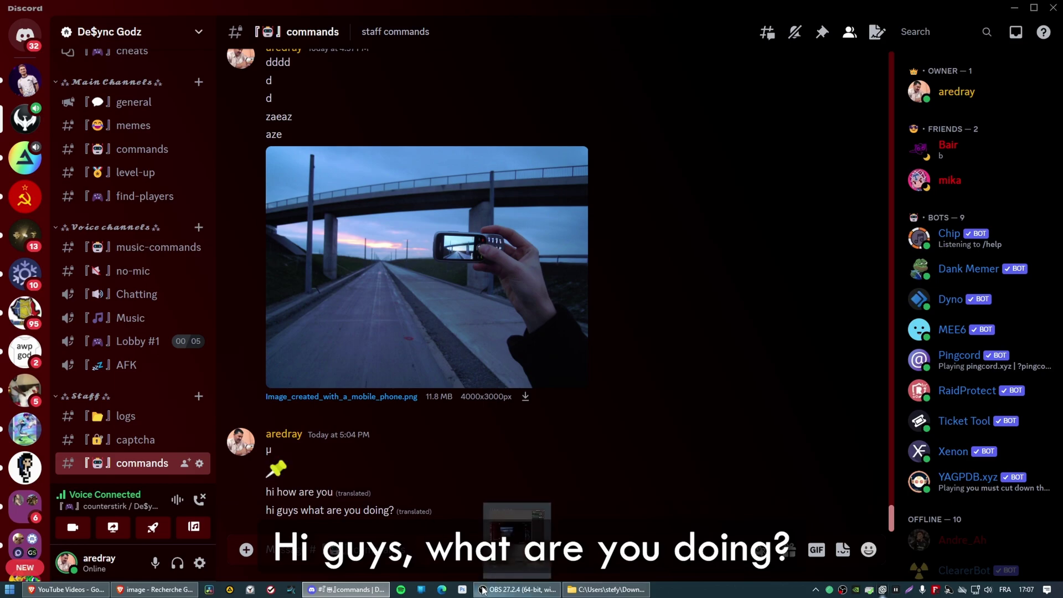
pyautogui.moveTo(358, 498)
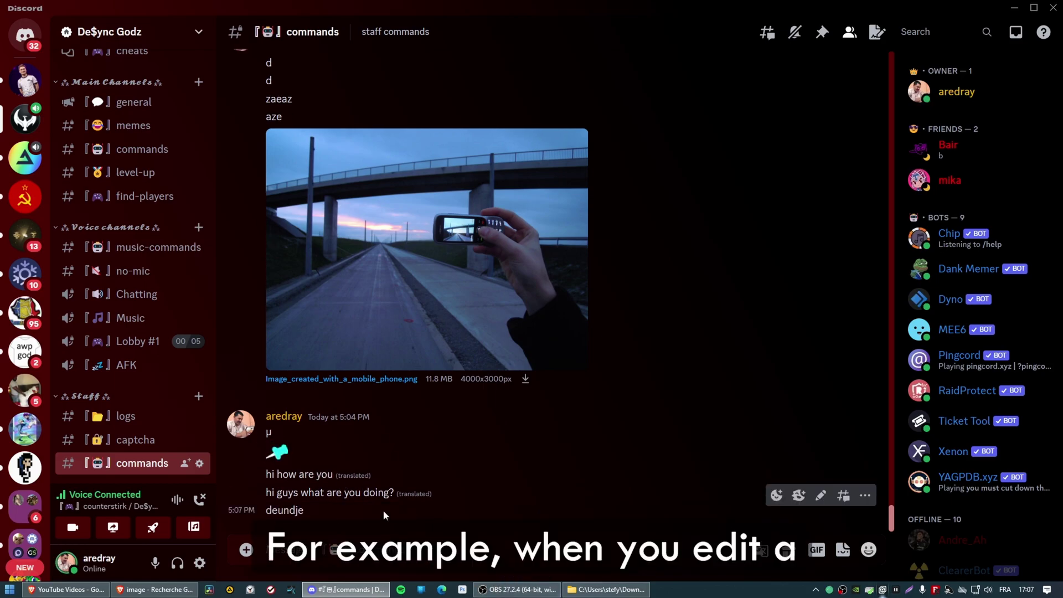
# - Edit the deundje message to read 'deundje erer' and save it
pyautogui.rightClick(390, 505)
pyautogui.click(443, 262)
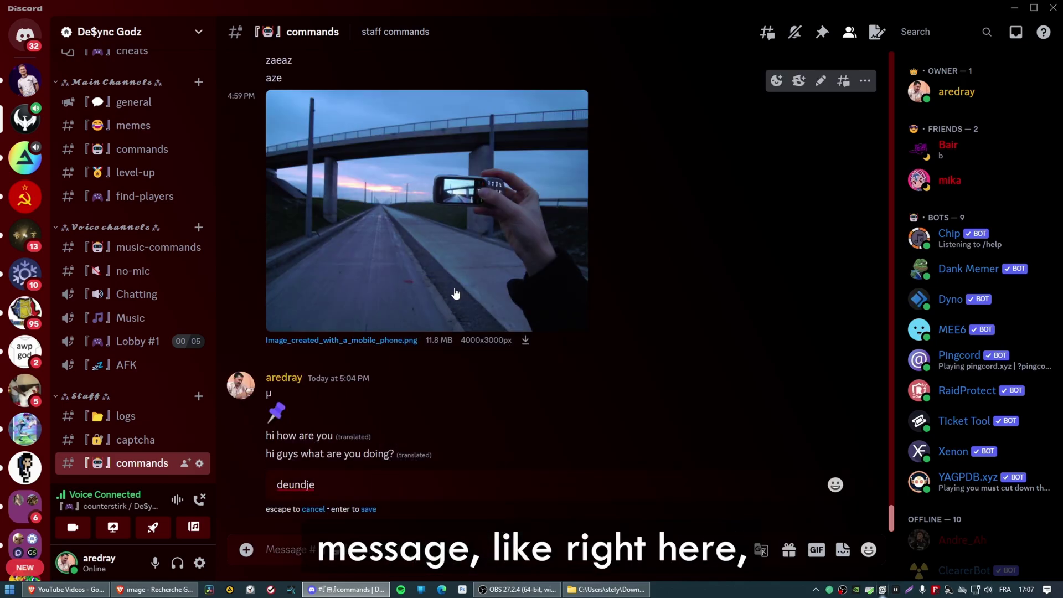
pyautogui.press('Return')
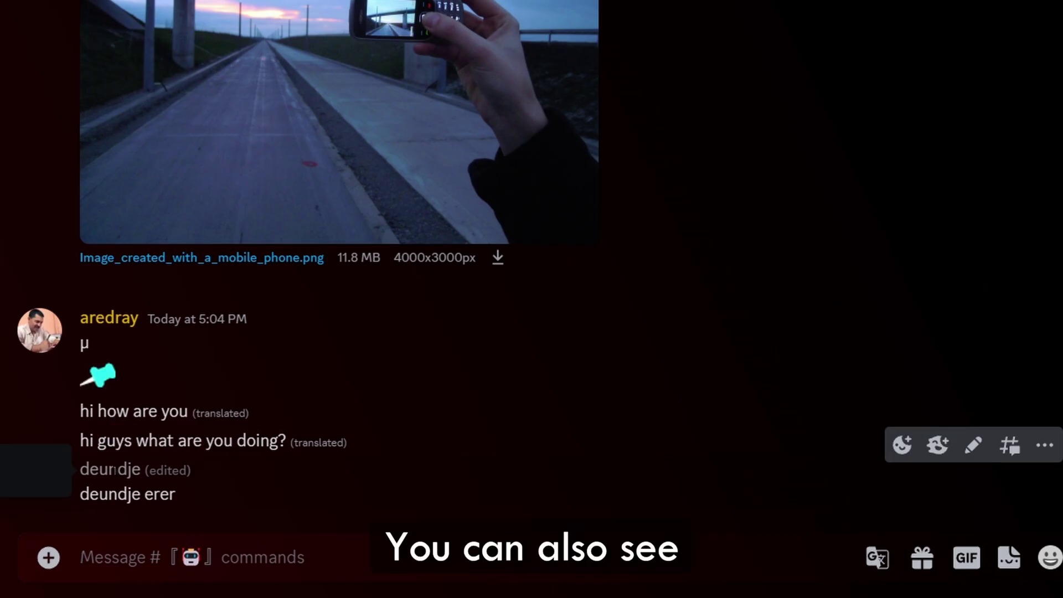
# - Highlight the logged original 'deundje' in chat, clear it, and switch to the screen recorder
pyautogui.moveTo(109, 469); pyautogui.dragTo(141, 468)
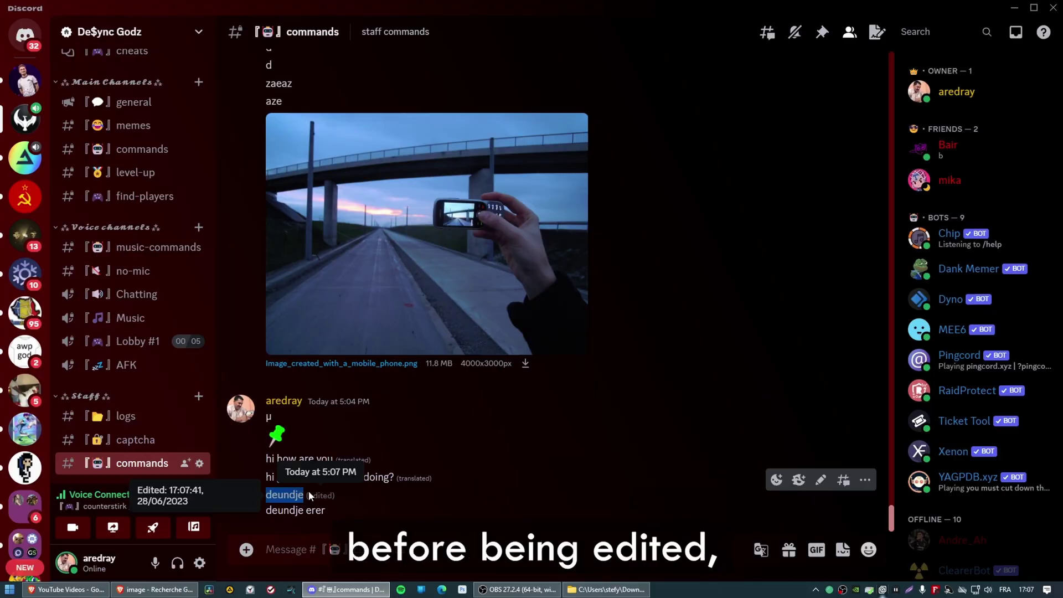
pyautogui.click(175, 476)
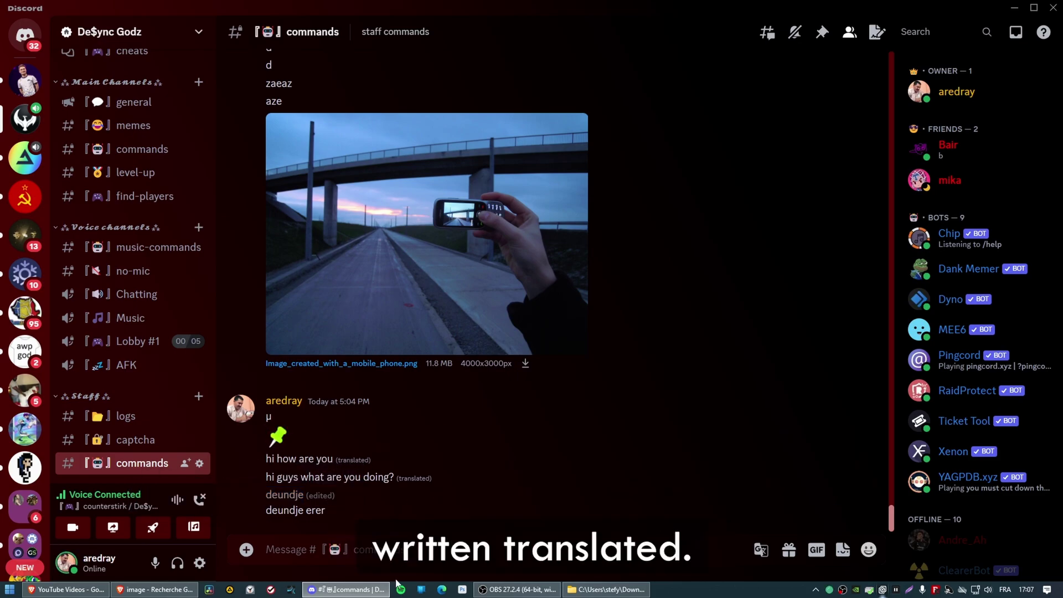
pyautogui.click(517, 589)
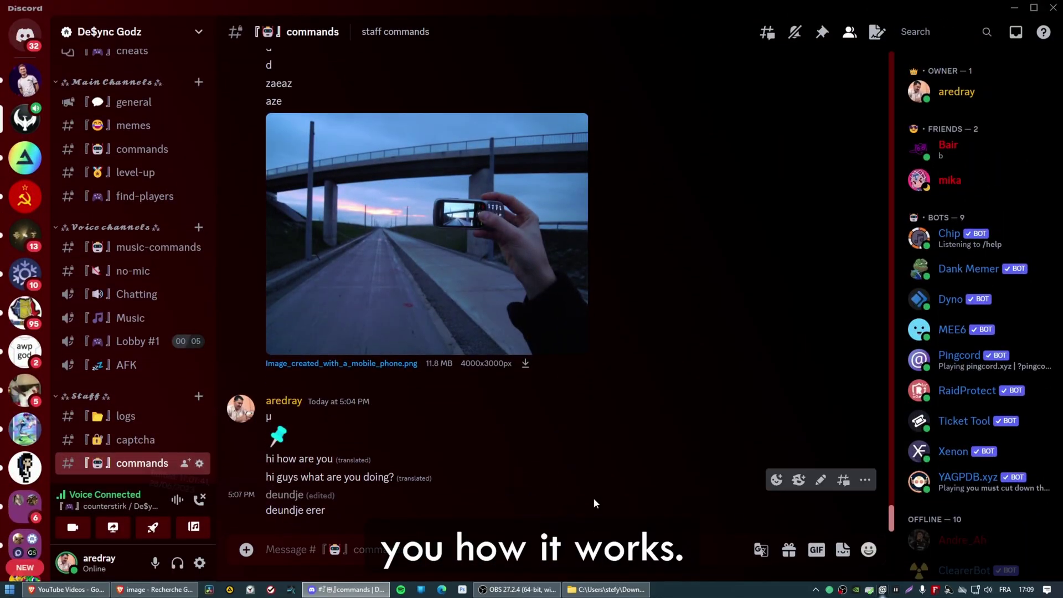
# - Paste ShowBadgesInChat.plugin.js into the BetterDiscord plugins folder and close the Explorer window
pyautogui.click(200, 563)
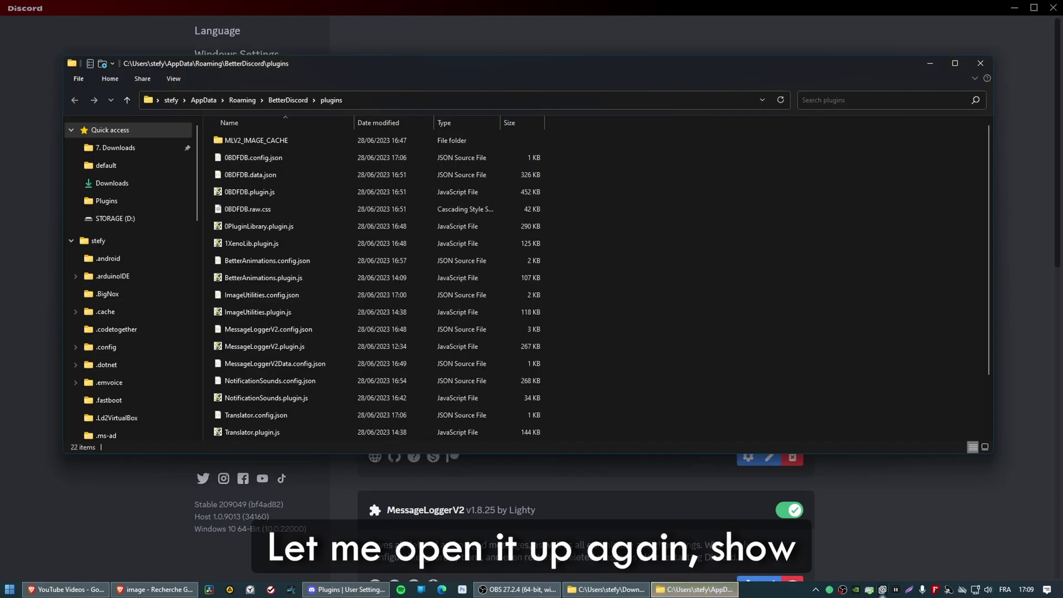
pyautogui.hotkey('ctrl', 'v')
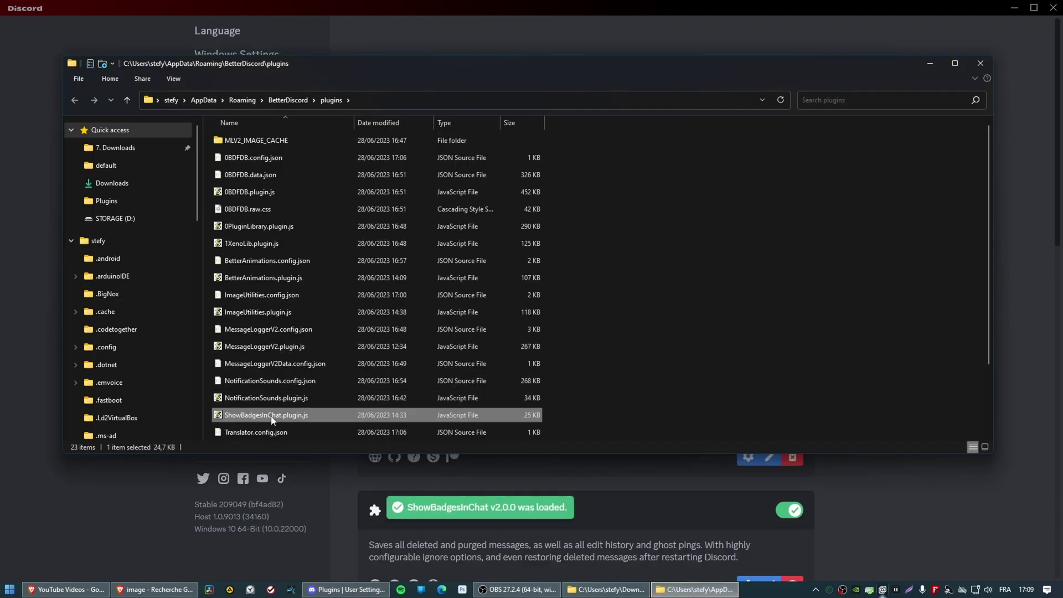
pyautogui.click(980, 62)
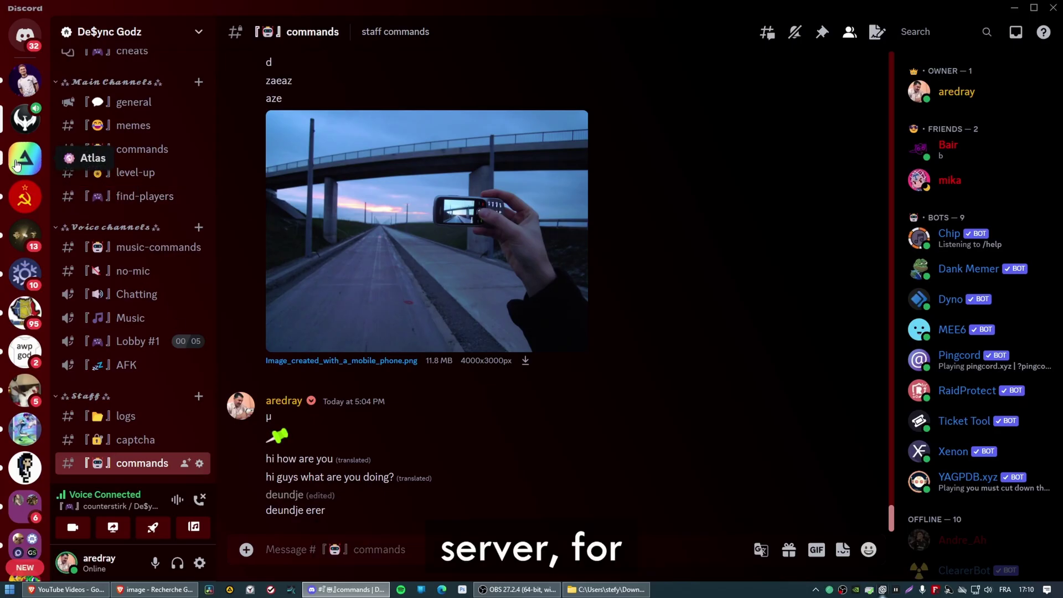
# - Switch to the Atlas server and scroll its chat to view badges beside member names
pyautogui.click(17, 163)
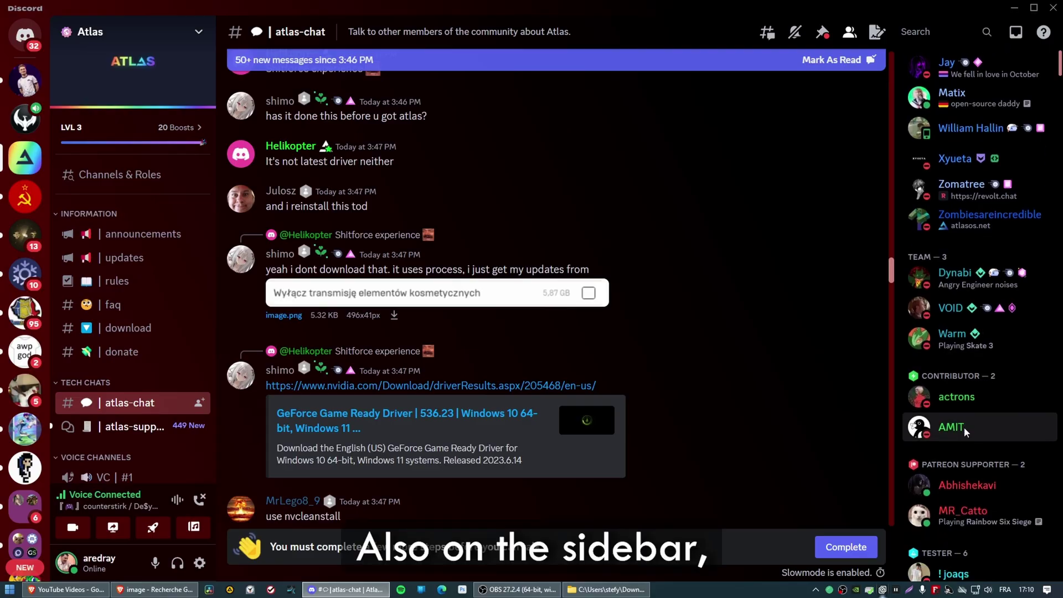
pyautogui.scroll(-3, 952, 277)
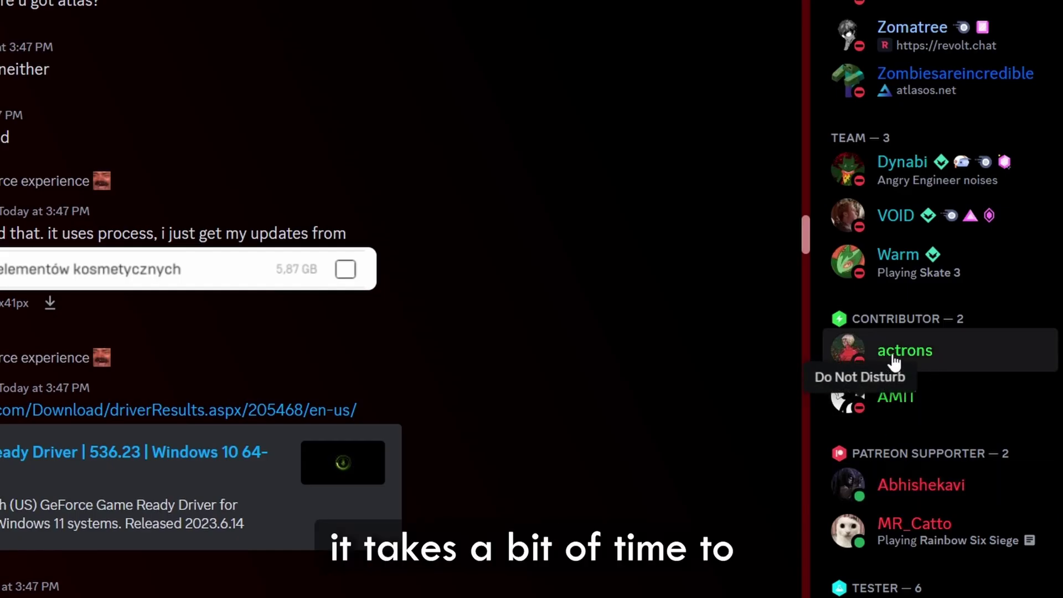
pyautogui.scroll(1, 968, 541)
pyautogui.scroll(-8, 974, 537)
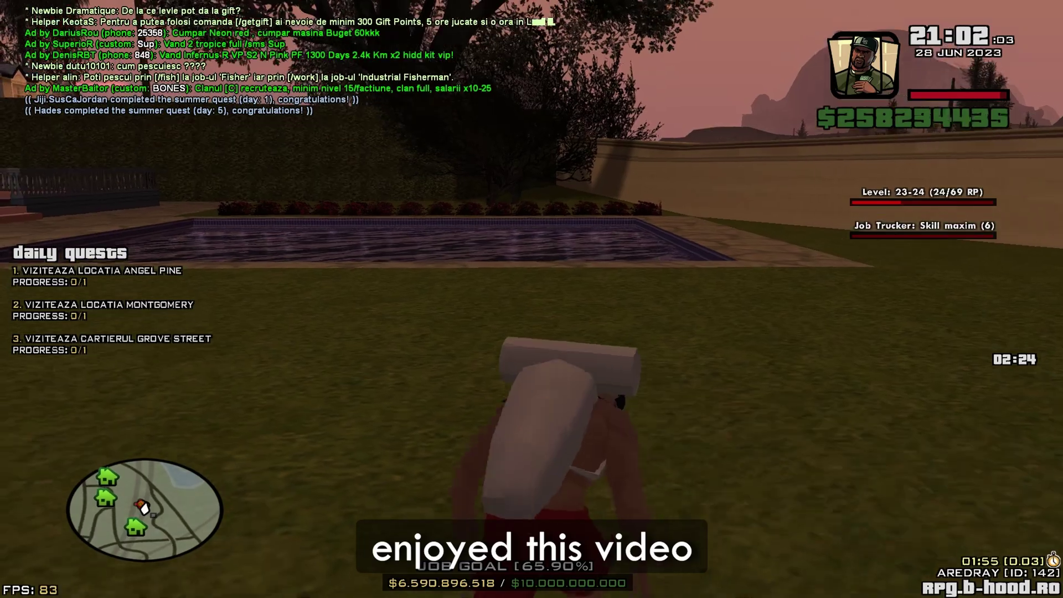
# - Run the character forward into the villa pool and swim across the water
pyautogui.press('w')
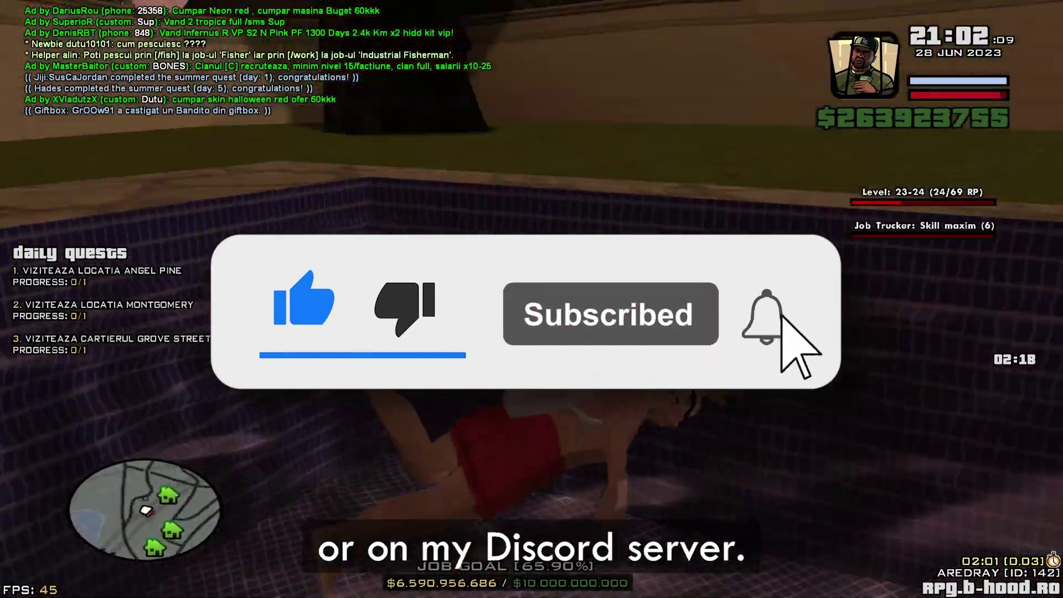
pyautogui.press('w')
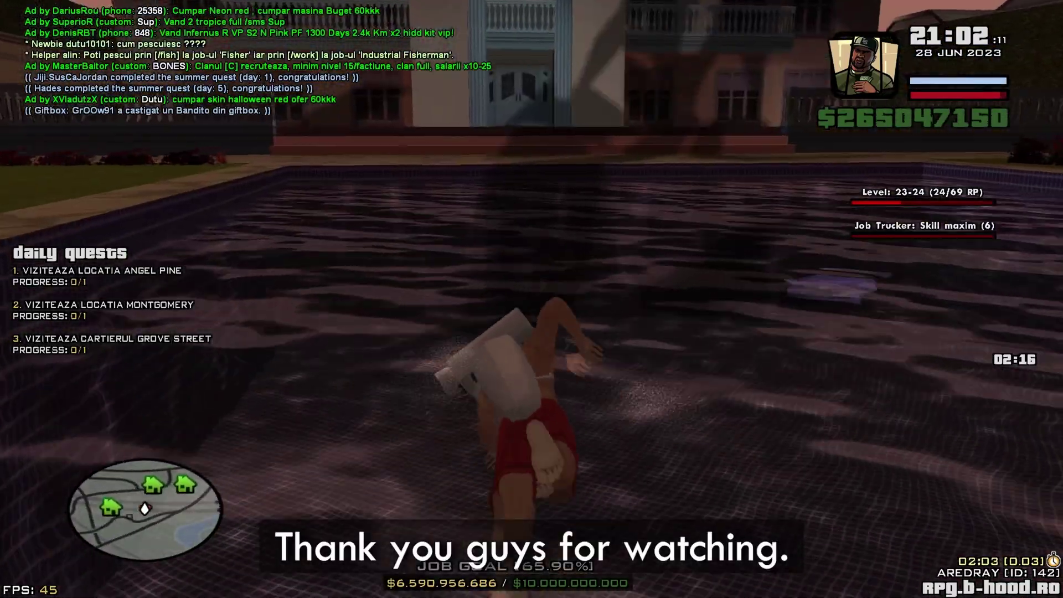